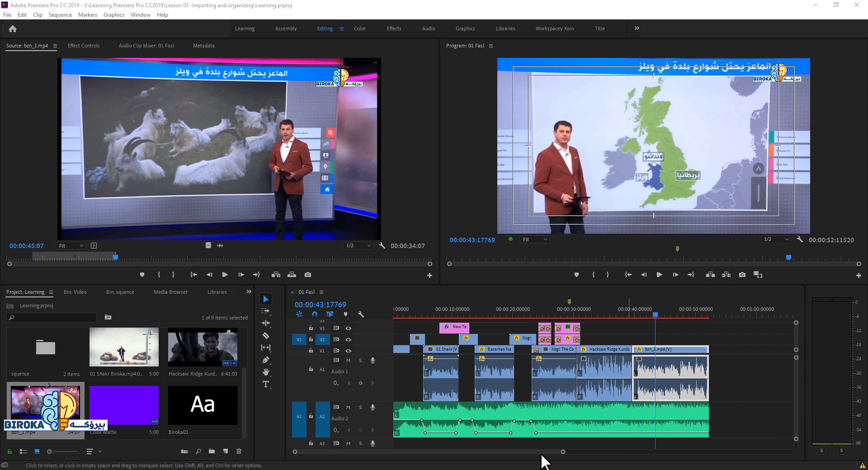
# Preview the Hacksaw Ridge Kurdish.mp4 and bzn_1.mp4 clips at several points in the 01 Fasl timeline.
pyautogui.moveTo(563, 451); pyautogui.dragTo(511, 450)
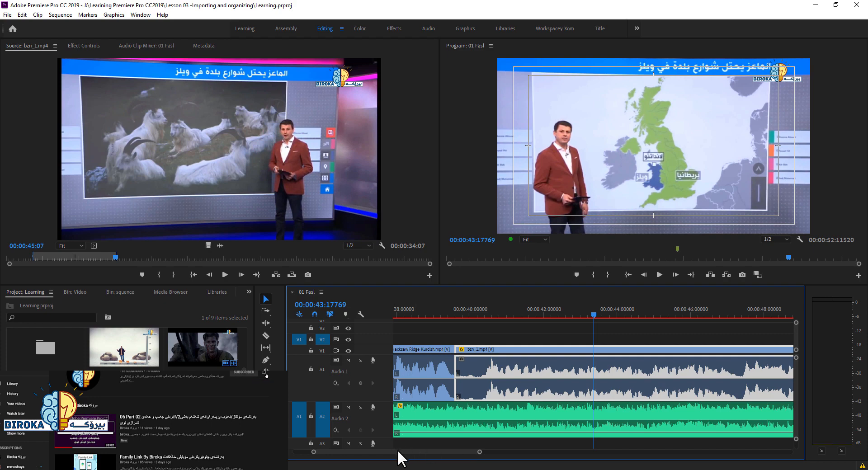
pyautogui.moveTo(398, 453); pyautogui.dragTo(497, 452)
pyautogui.moveTo(432, 449); pyautogui.dragTo(452, 451)
pyautogui.scroll(-10, 429, 453)
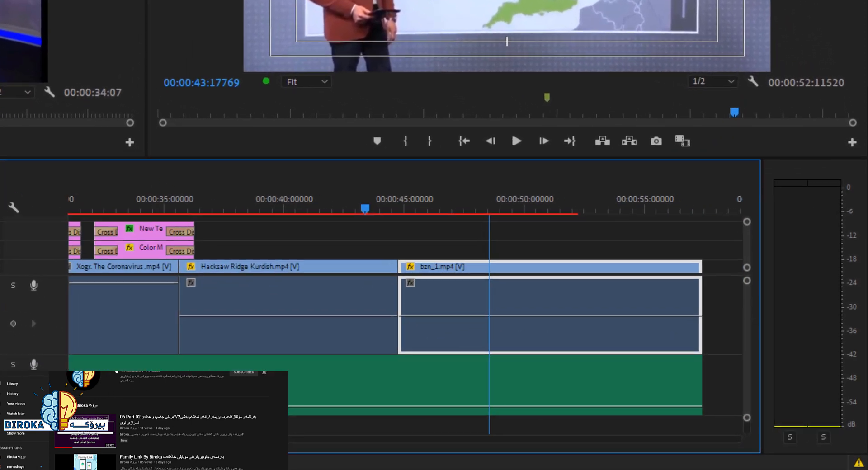
pyautogui.scroll(4, 385, 307)
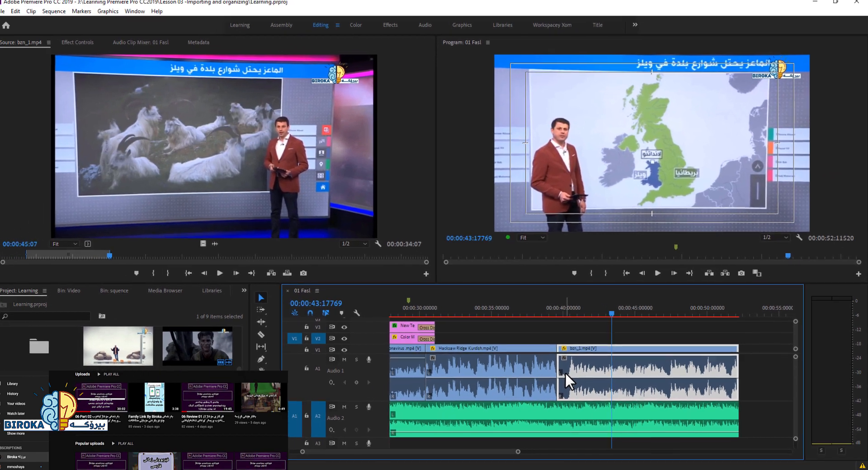
pyautogui.click(536, 318)
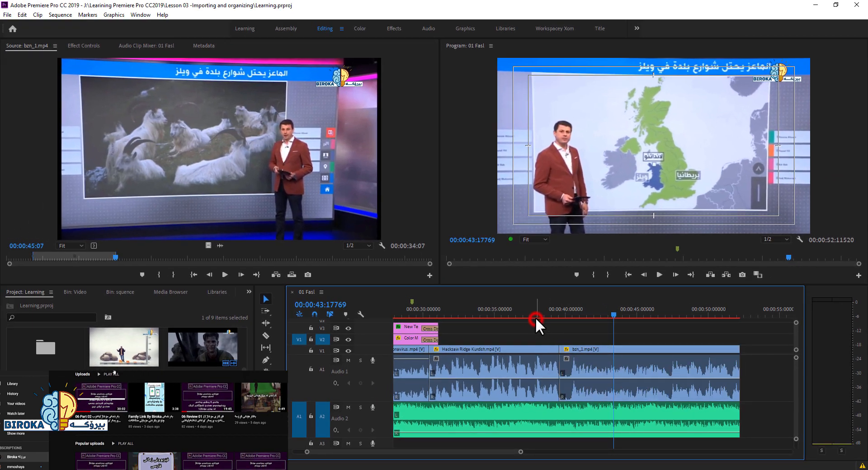
pyautogui.click(533, 313)
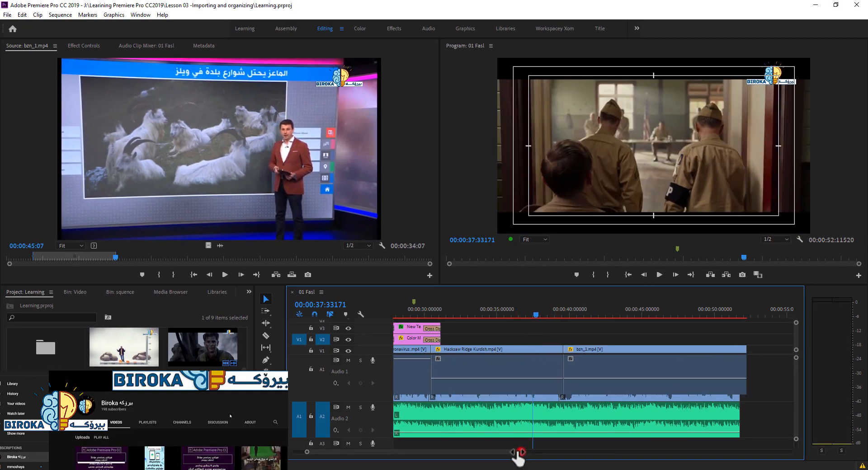
pyautogui.moveTo(521, 452); pyautogui.dragTo(484, 450)
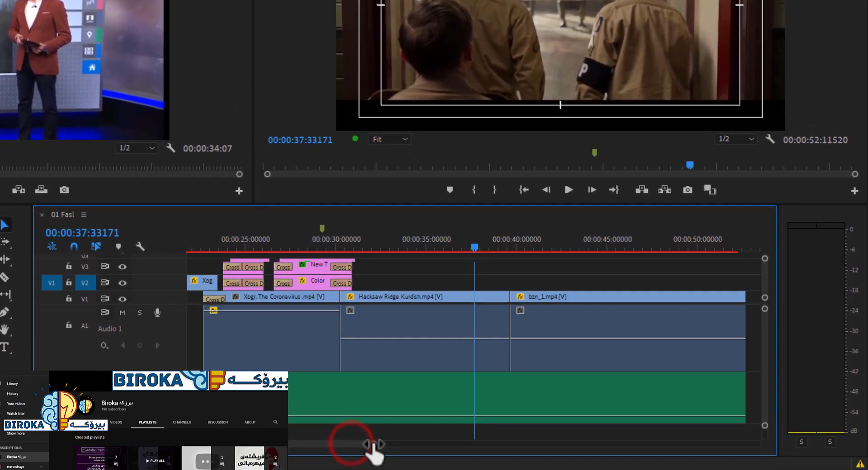
pyautogui.moveTo(373, 444); pyautogui.dragTo(381, 445)
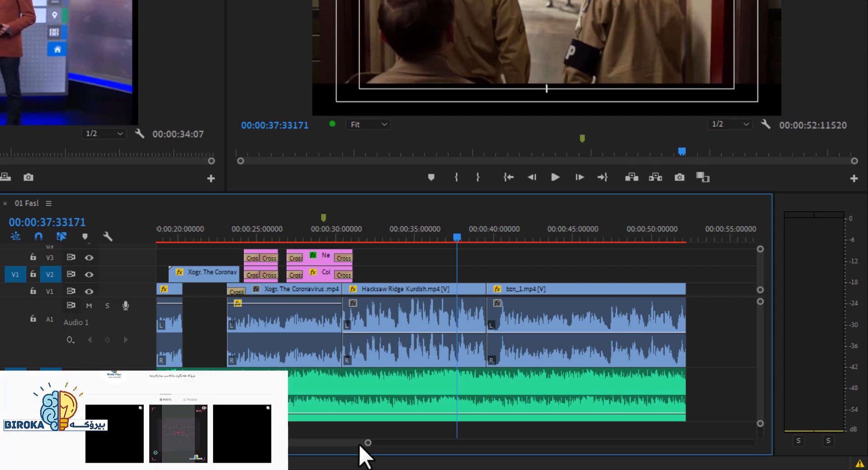
pyautogui.click(416, 237)
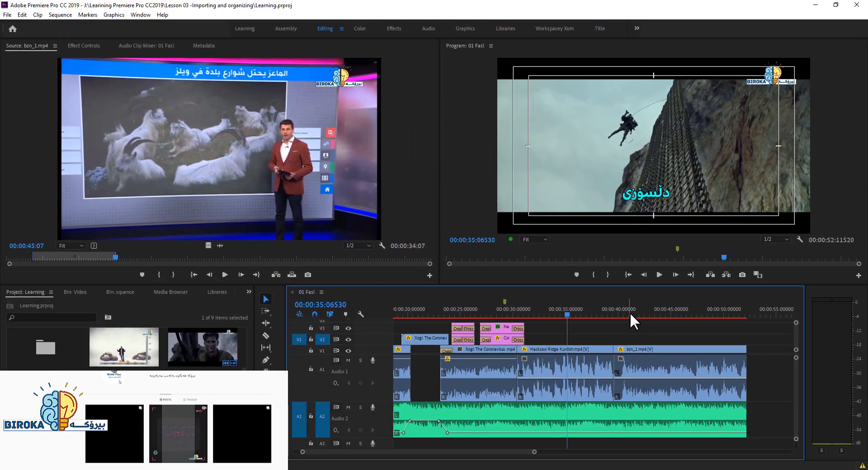
pyautogui.click(631, 313)
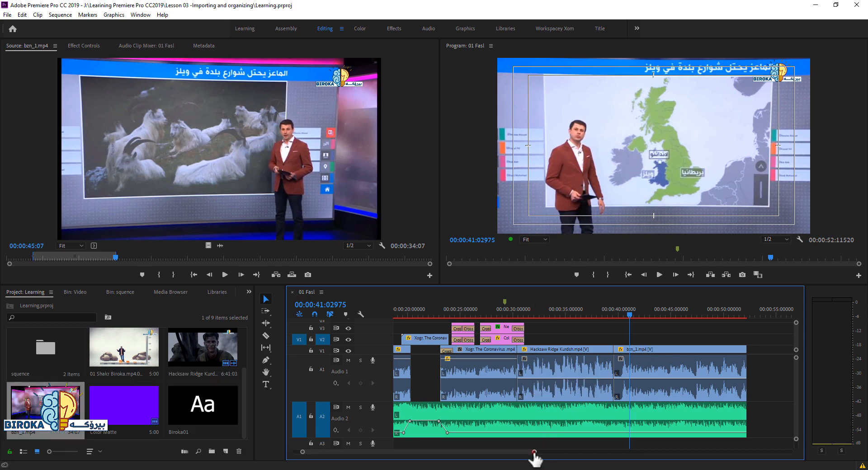
# Select the bzn_1.mp4 clip on the timeline and place the playhead inside it at about 00:00:42.
pyautogui.moveTo(534, 451); pyautogui.dragTo(515, 453)
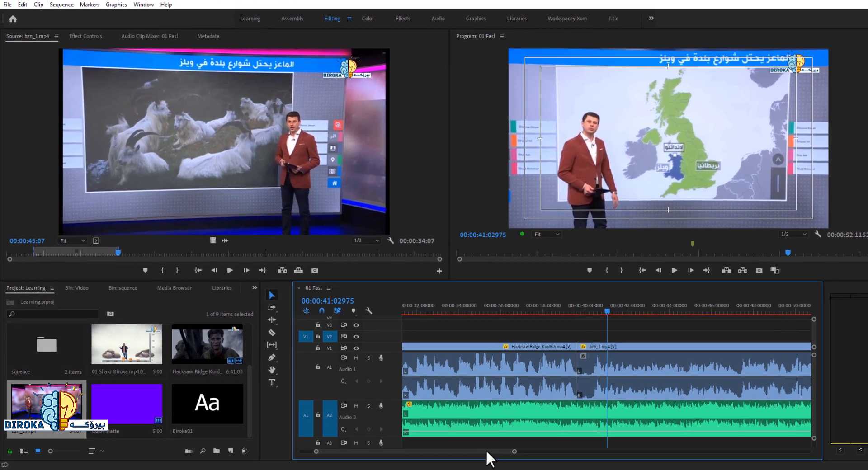
pyautogui.moveTo(473, 452); pyautogui.dragTo(476, 451)
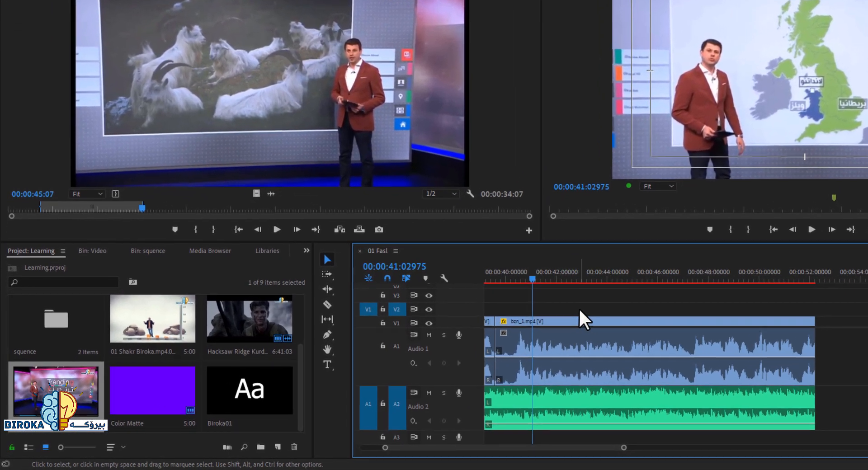
pyautogui.click(511, 329)
pyautogui.click(617, 317)
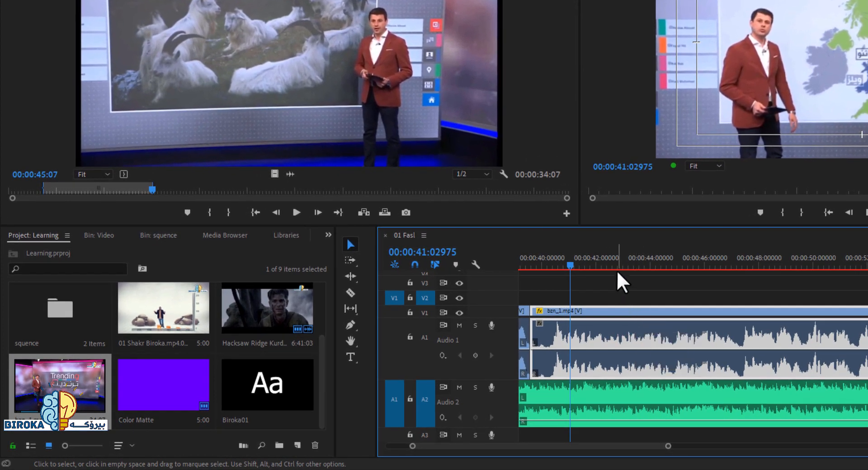
pyautogui.click(600, 265)
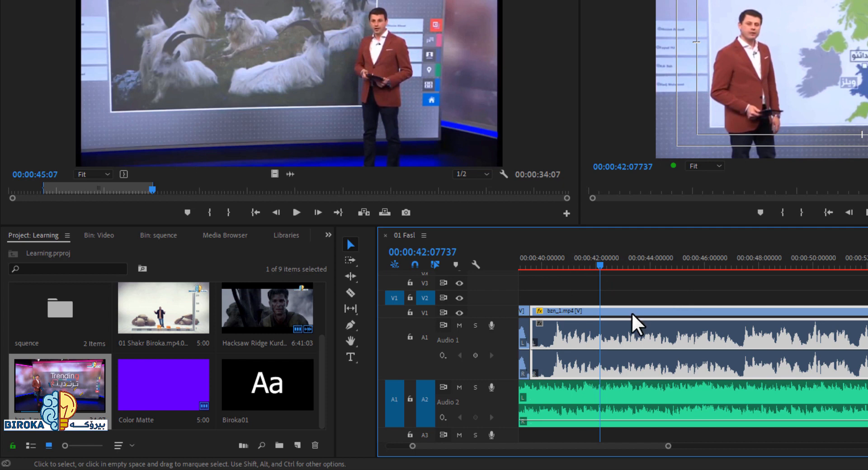
# Reduce the height of the Audio 1 track and activate the Type tool.
pyautogui.moveTo(621, 445); pyautogui.dragTo(677, 447)
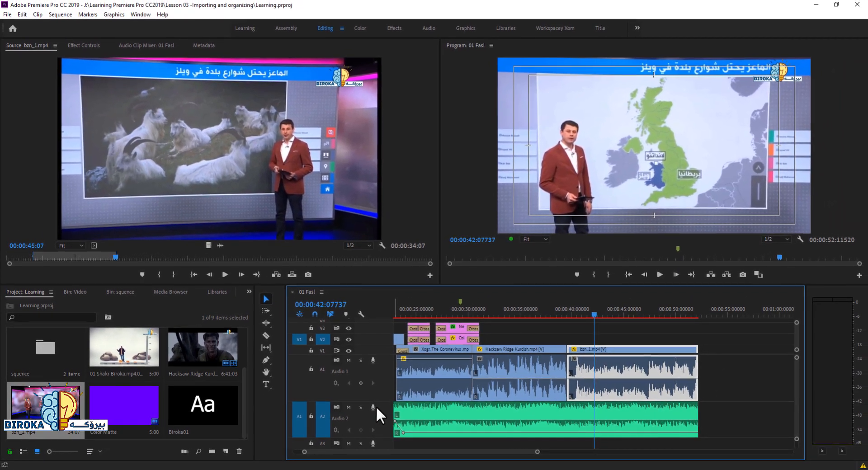
pyautogui.moveTo(383, 402); pyautogui.dragTo(384, 382)
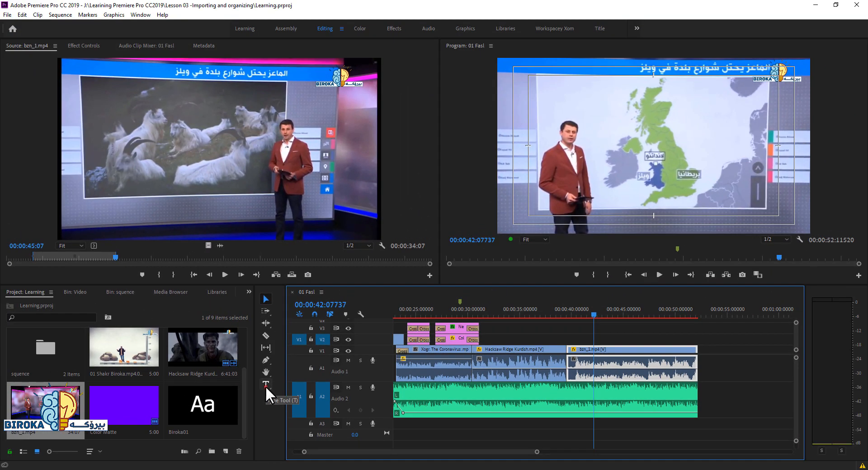
pyautogui.click(266, 386)
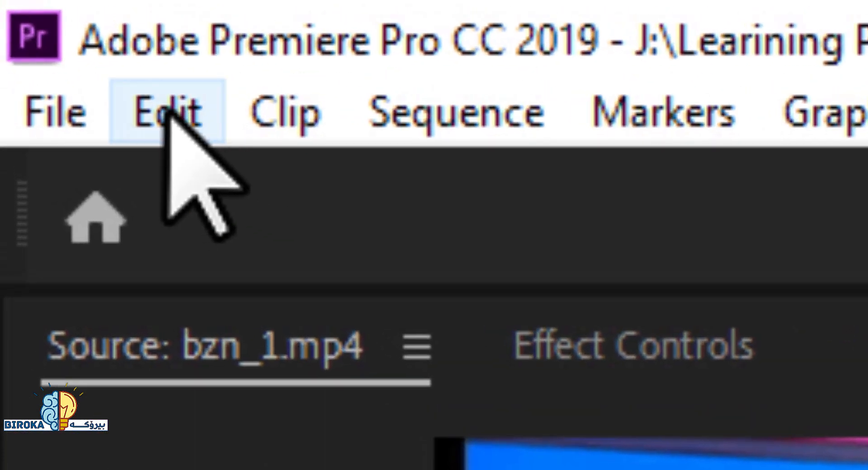
# Review the text engine and Middle Eastern text settings in the Graphics preferences without changing them.
pyautogui.click(22, 14)
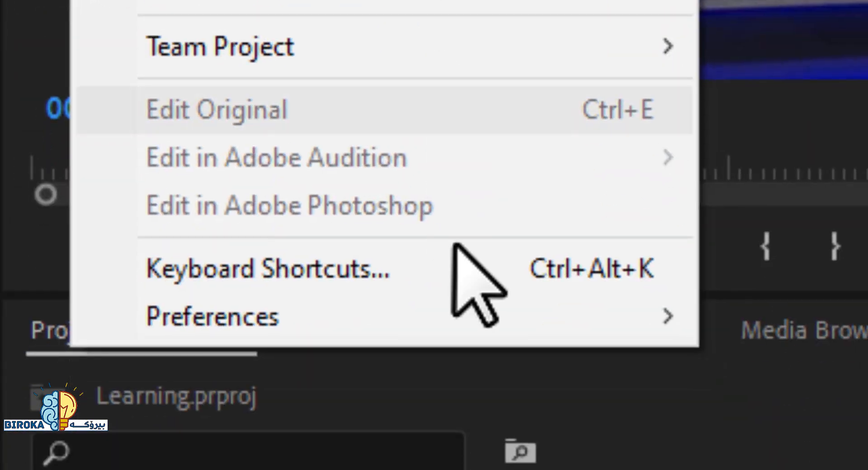
pyautogui.moveTo(515, 326)
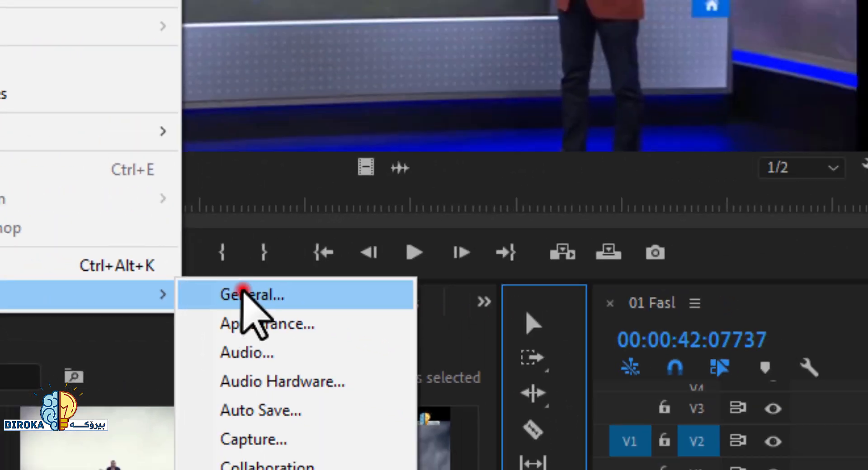
pyautogui.click(294, 300)
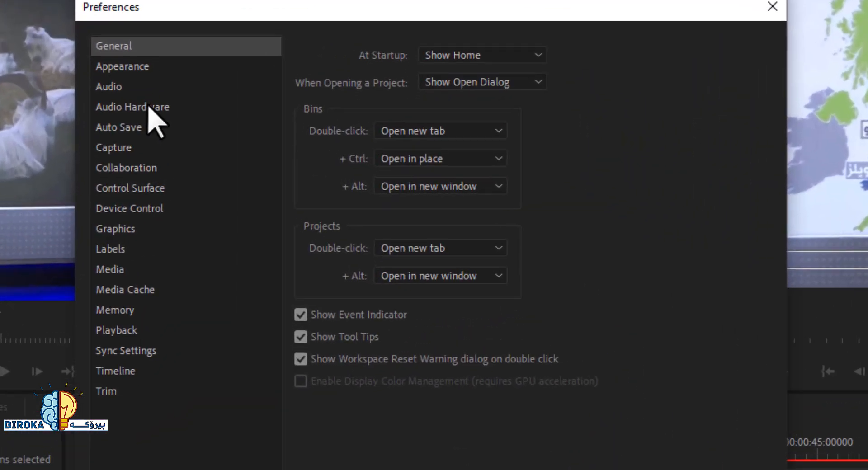
pyautogui.click(125, 229)
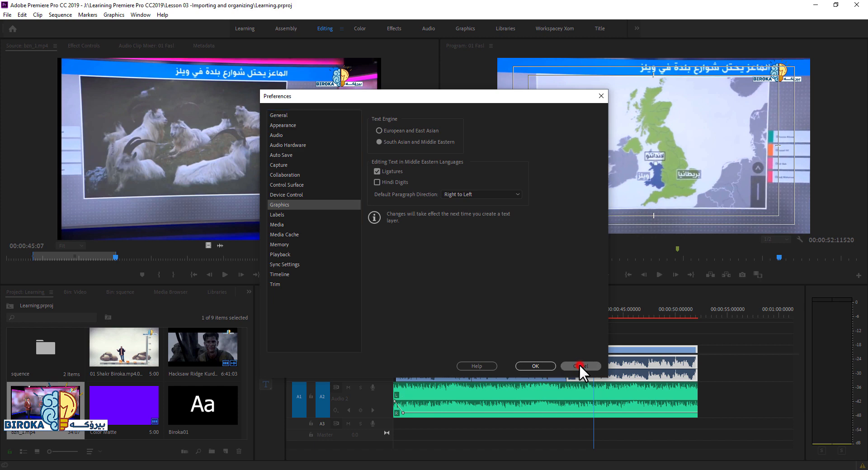
pyautogui.click(579, 366)
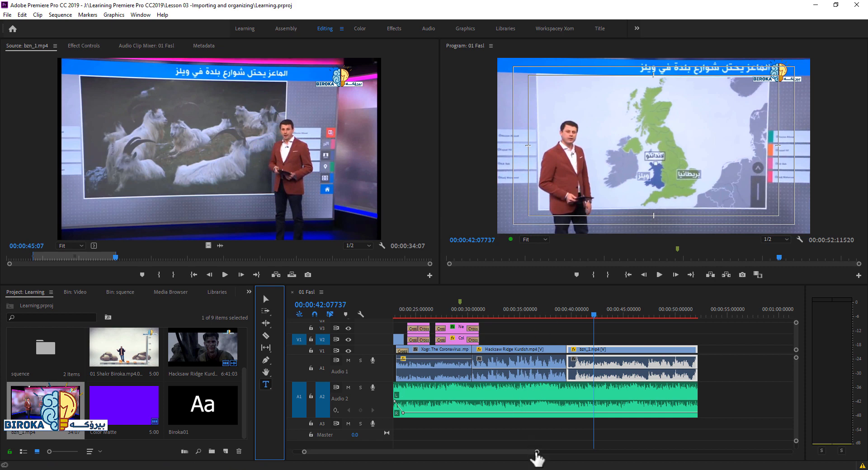
# Show the Essential Graphics panel in the current Editing workspace.
pyautogui.moveTo(537, 452); pyautogui.dragTo(513, 454)
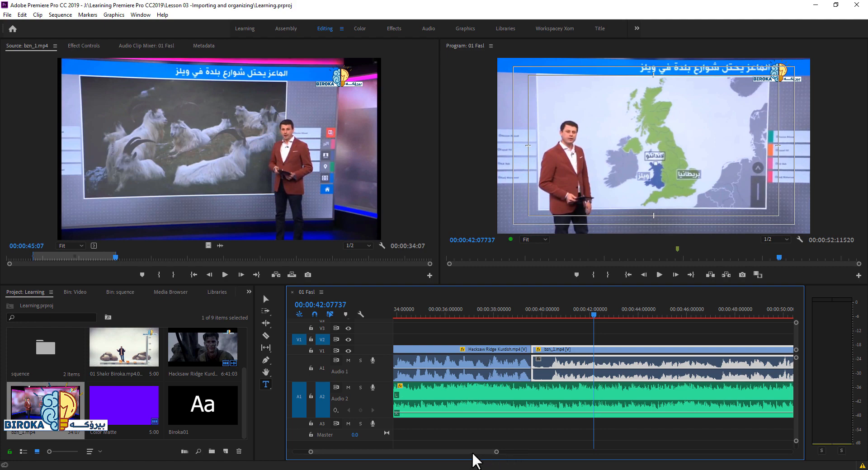
pyautogui.moveTo(472, 453); pyautogui.dragTo(473, 453)
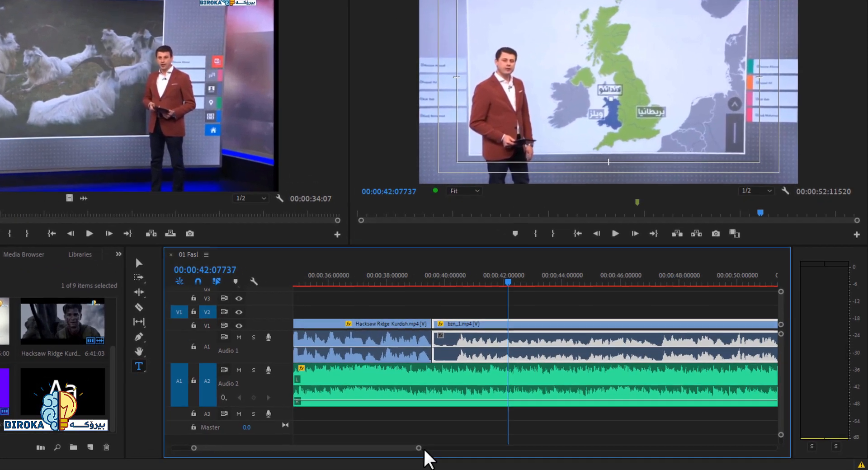
pyautogui.moveTo(419, 449); pyautogui.dragTo(435, 451)
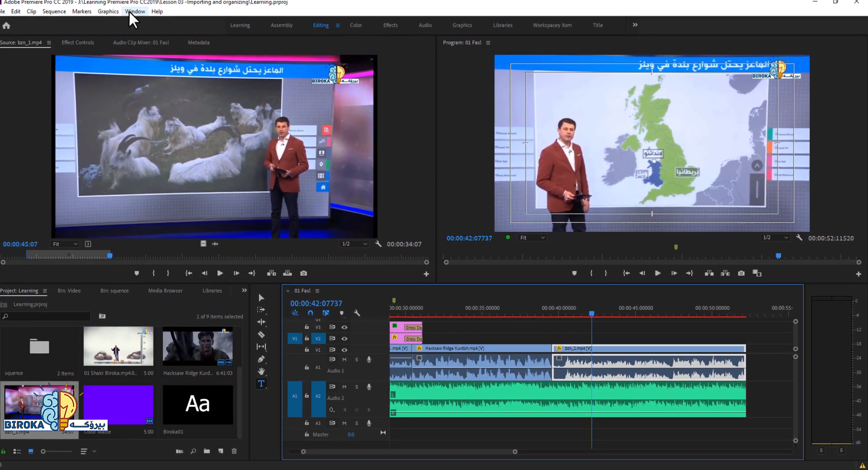
pyautogui.click(126, 10)
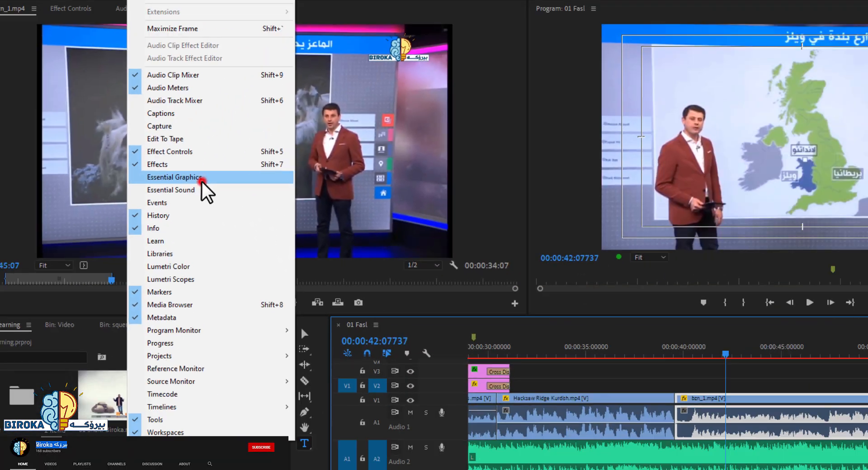
pyautogui.click(372, 188)
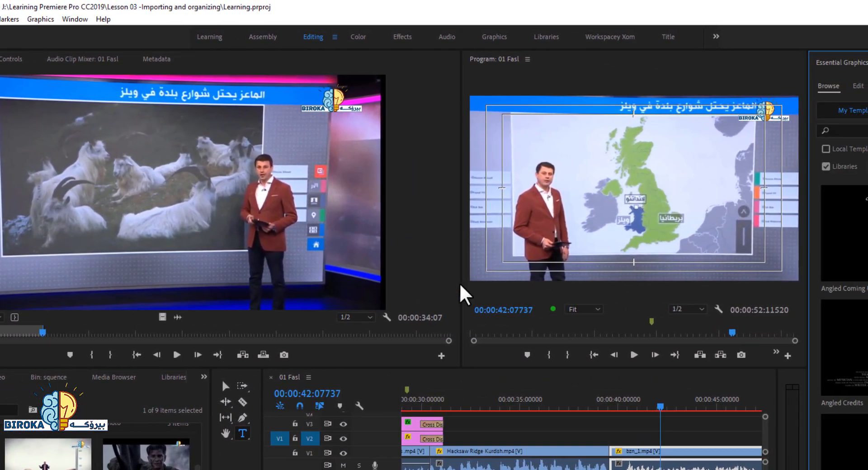
# Narrow the Source Monitor and Project panels to enlarge the timeline area, and widen the Essential Graphics panel to show two columns of templates.
pyautogui.moveTo(459, 290); pyautogui.dragTo(146, 291)
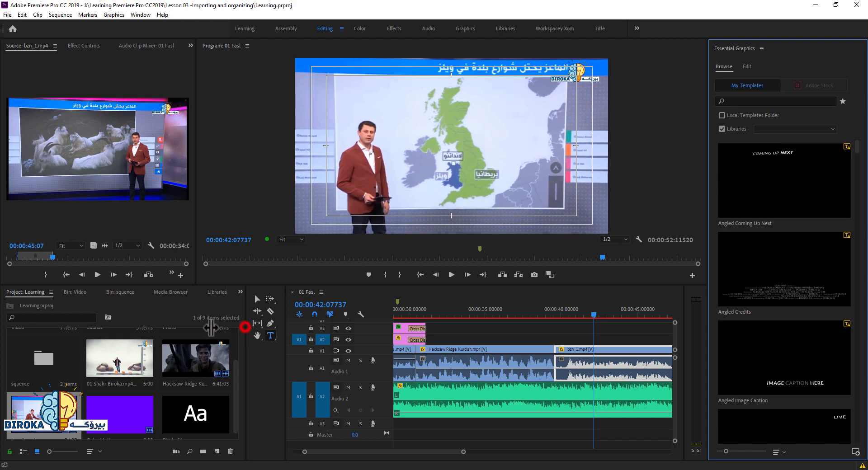
pyautogui.moveTo(210, 328); pyautogui.dragTo(181, 328)
pyautogui.moveTo(285, 340); pyautogui.dragTo(206, 342)
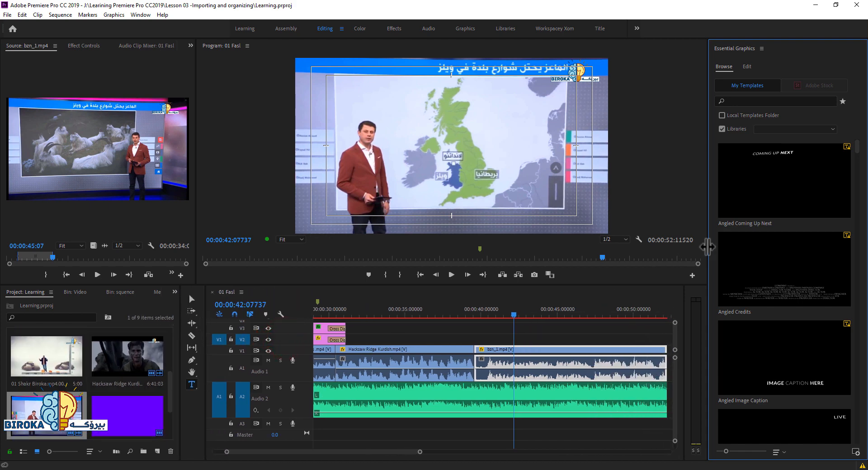
pyautogui.moveTo(708, 246); pyautogui.dragTo(665, 245)
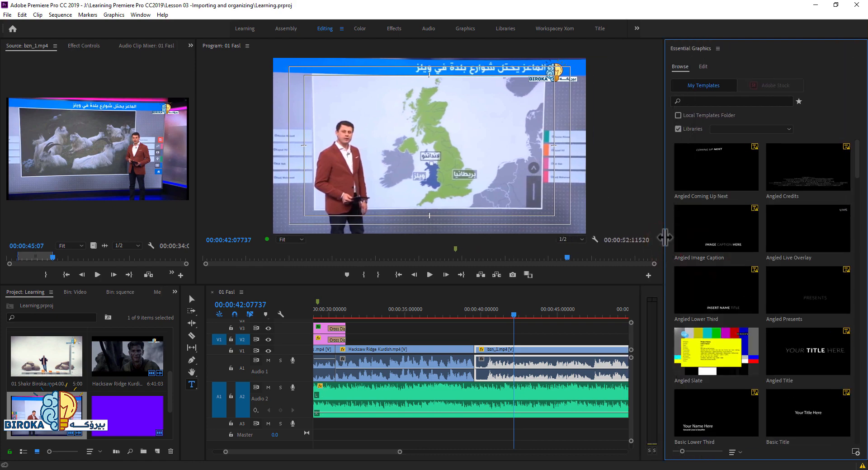
pyautogui.moveTo(665, 244); pyautogui.dragTo(672, 245)
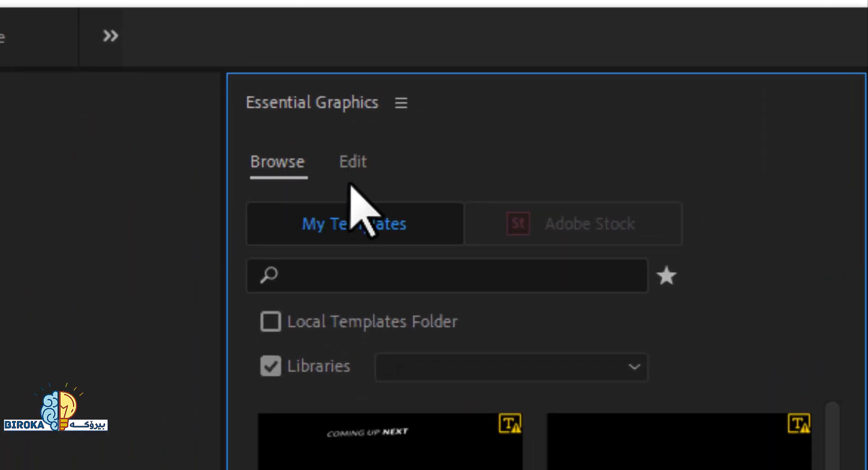
# Switch Essential Graphics to its Edit mode and place the playhead near the start of bzn_1.mp4, at about 00:00:41.
pyautogui.click(353, 162)
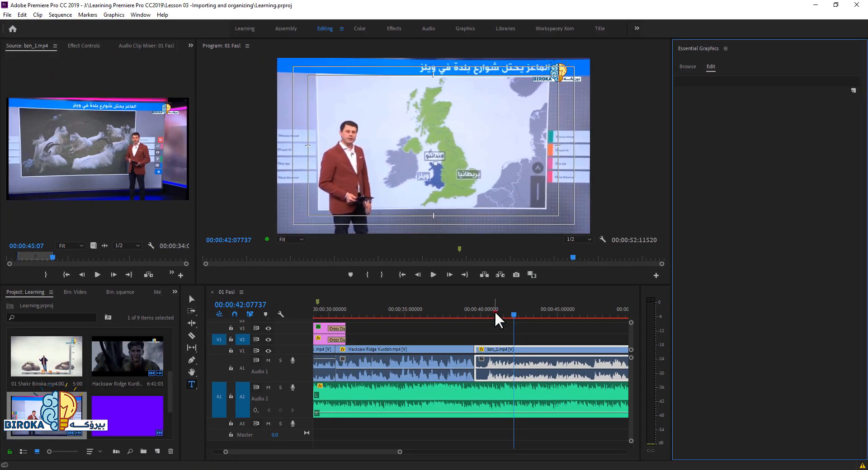
pyautogui.click(494, 313)
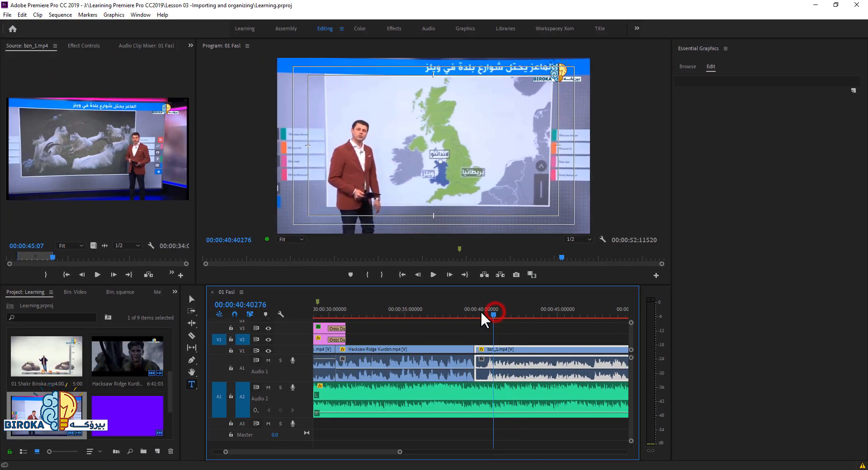
pyautogui.click(445, 312)
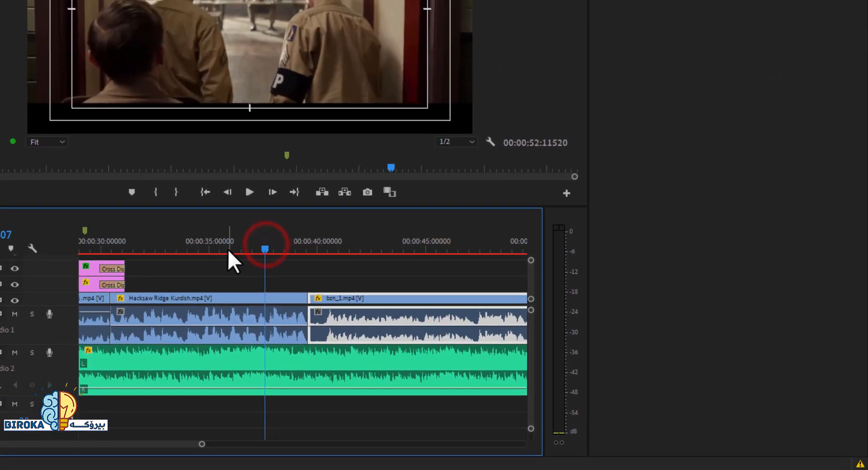
pyautogui.click(227, 245)
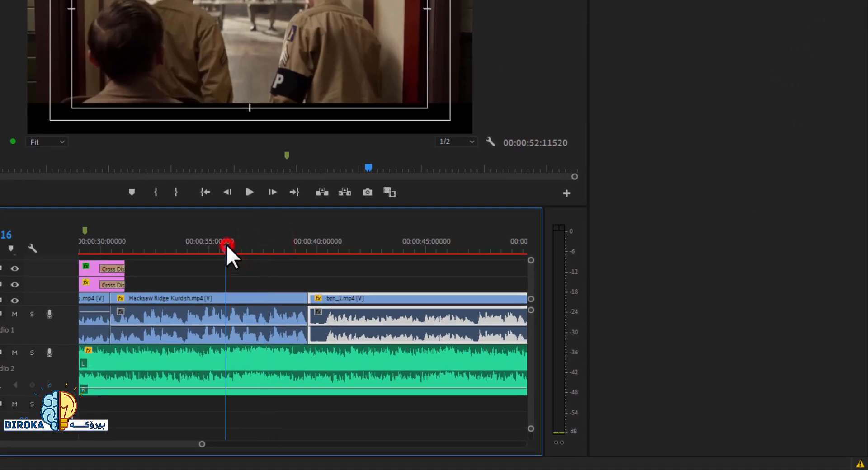
pyautogui.moveTo(272, 249); pyautogui.dragTo(349, 260)
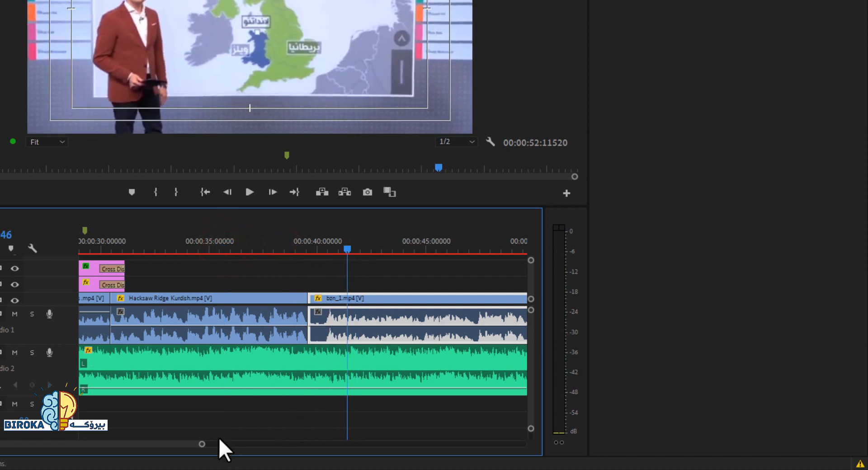
# Start a new text layer over the lower middle of the map and switch keyboard input to the C4kurd custom layout.
pyautogui.moveTo(183, 446); pyautogui.dragTo(191, 448)
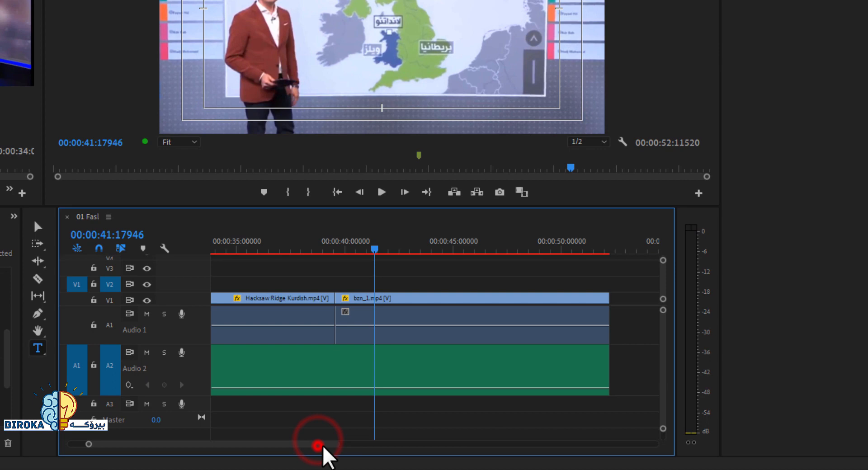
pyautogui.moveTo(323, 447); pyautogui.dragTo(320, 447)
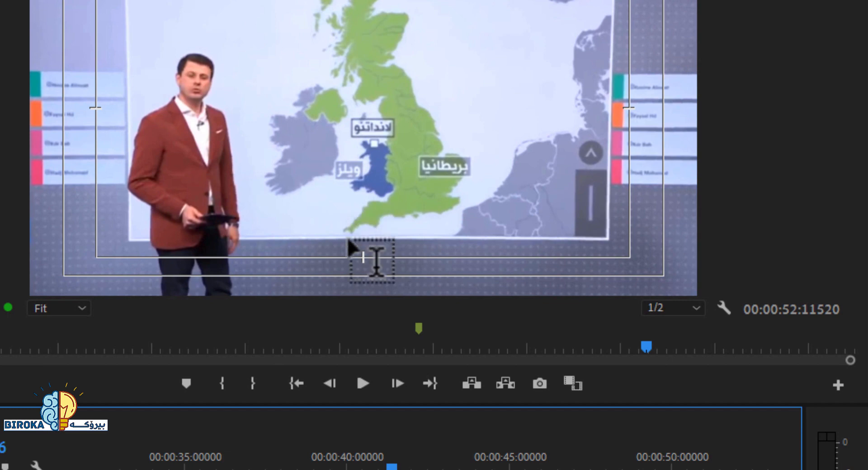
pyautogui.click(384, 217)
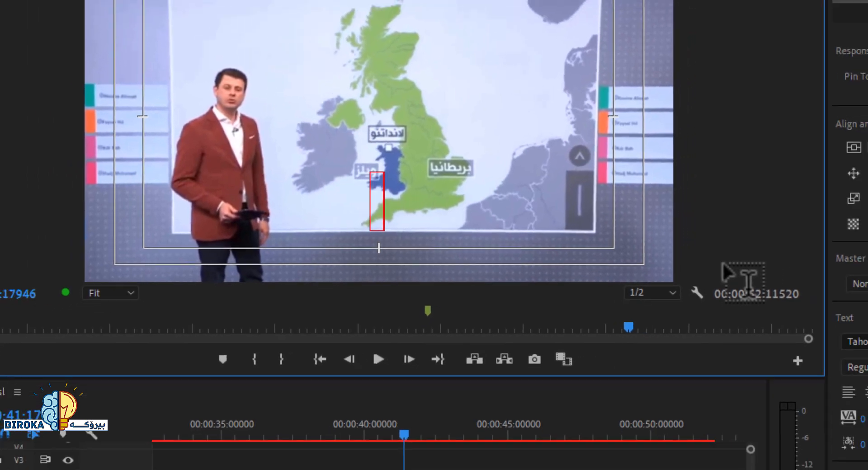
pyautogui.press('super+space')
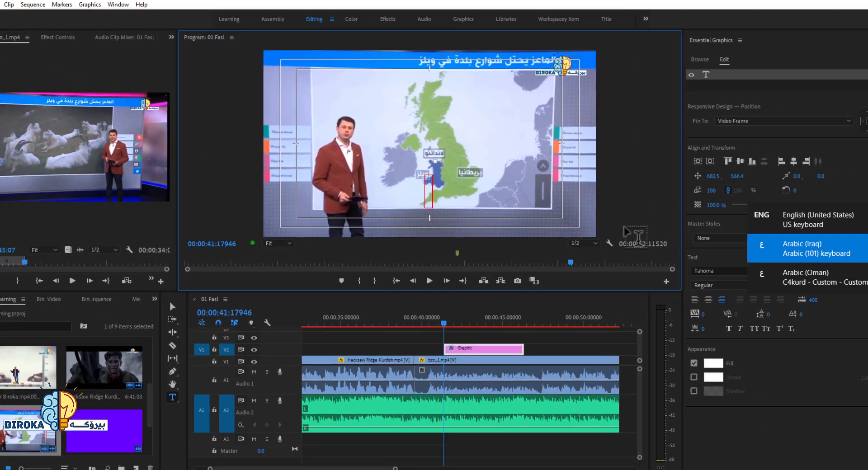
pyautogui.press('super+space')
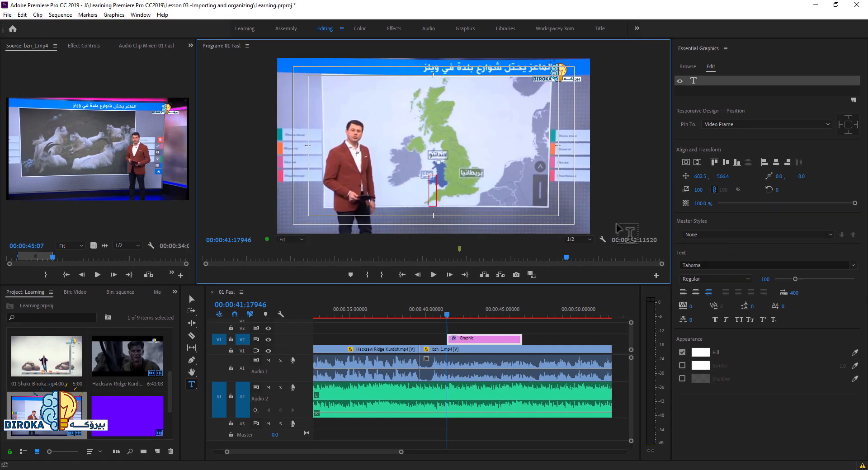
# Write "پێشکەش کردنی" as the first line of the text layer, correcting the misspelled letters.
pyautogui.write('پێ')
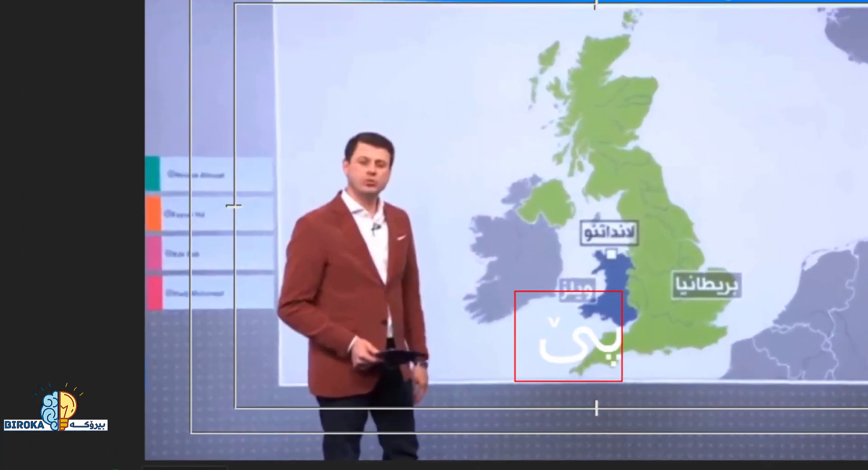
pyautogui.write('کەش')
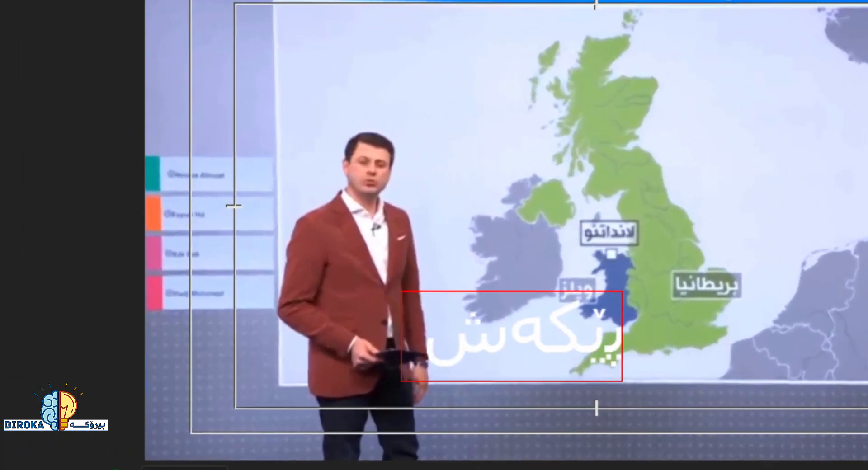
pyautogui.press('BackSpace')
pyautogui.press('BackSpace')
pyautogui.press('BackSpace')
pyautogui.write('شکەش کرد')
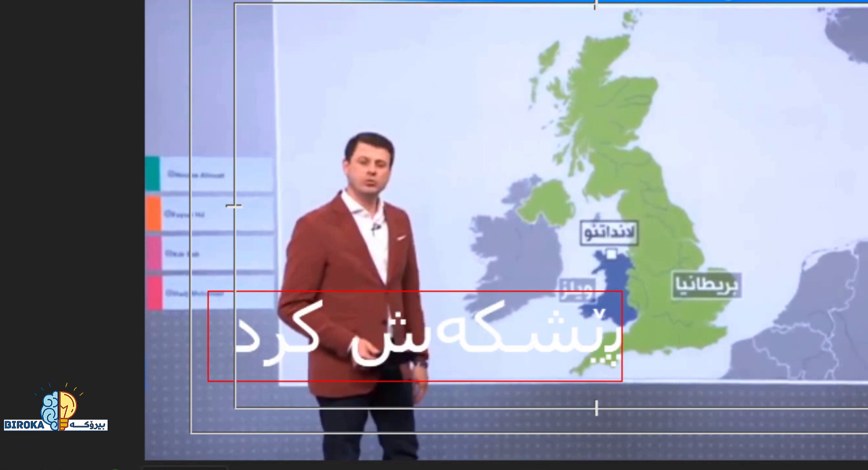
pyautogui.write('نی')
# Add the presenter's full name as the second line of the text and leave text editing with the Selection tool.
pyautogui.press('Return')
pyautogui.write('خۆگر خۆشناو')
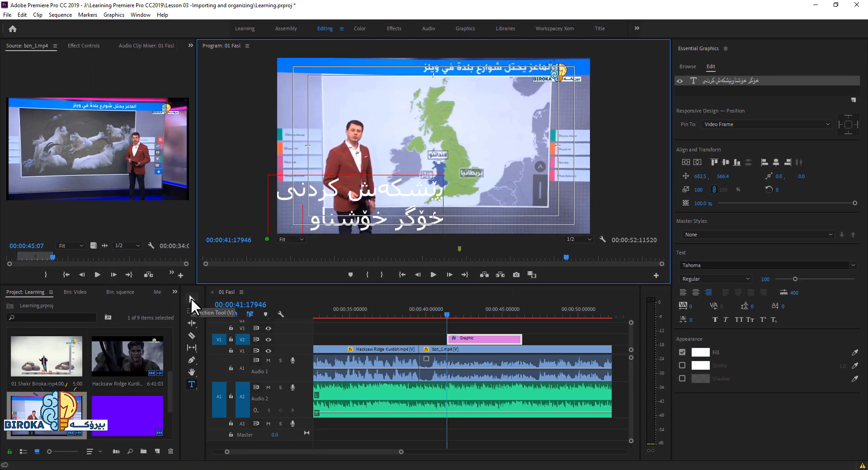
pyautogui.write('ر')
pyautogui.press('BackSpace')
pyautogui.click(192, 300)
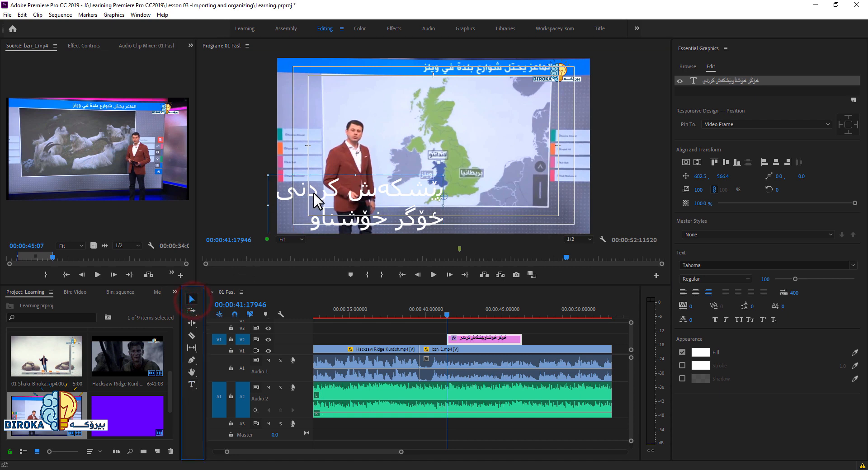
# Move the text block to the lower-right area of the video frame, inside the inner safe margin, at about 1139, 478.
pyautogui.moveTo(322, 199); pyautogui.dragTo(401, 140)
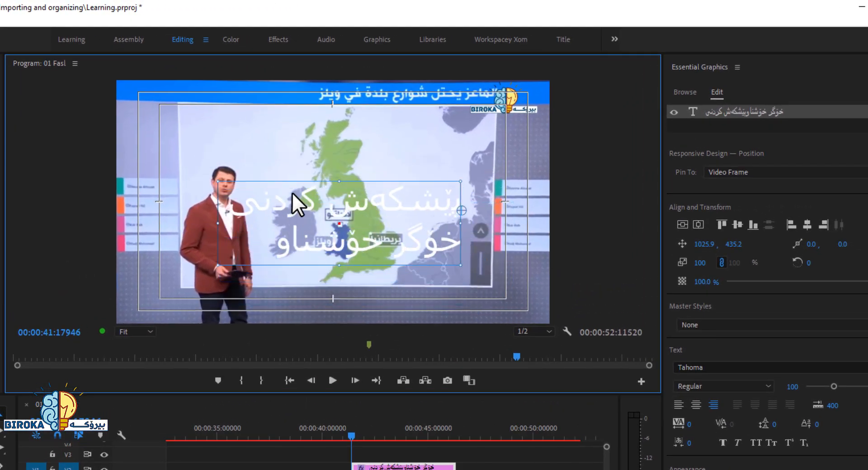
pyautogui.moveTo(292, 193); pyautogui.dragTo(279, 173)
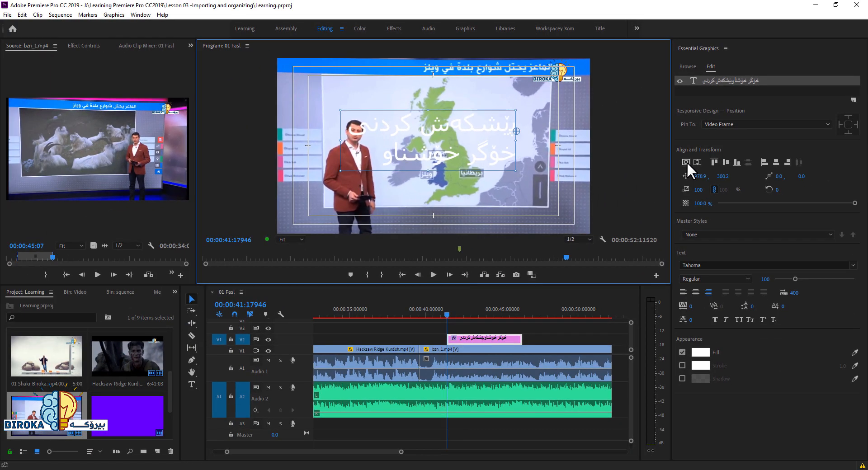
pyautogui.click(329, 437)
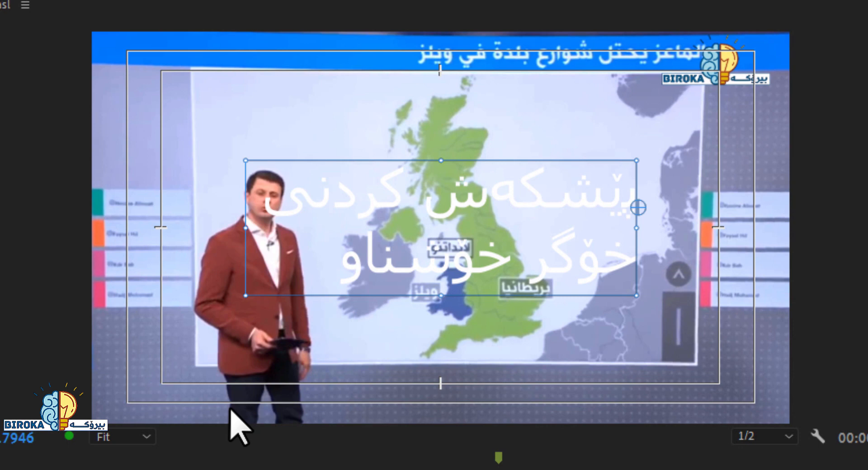
pyautogui.moveTo(433, 245)
pyautogui.mouseDown()
pyautogui.moveTo(483, 281)
pyautogui.moveTo(510, 281)
pyautogui.moveTo(582, 316)
pyautogui.moveTo(599, 316)
pyautogui.moveTo(587, 306)
pyautogui.moveTo(596, 305)
pyautogui.mouseUp()
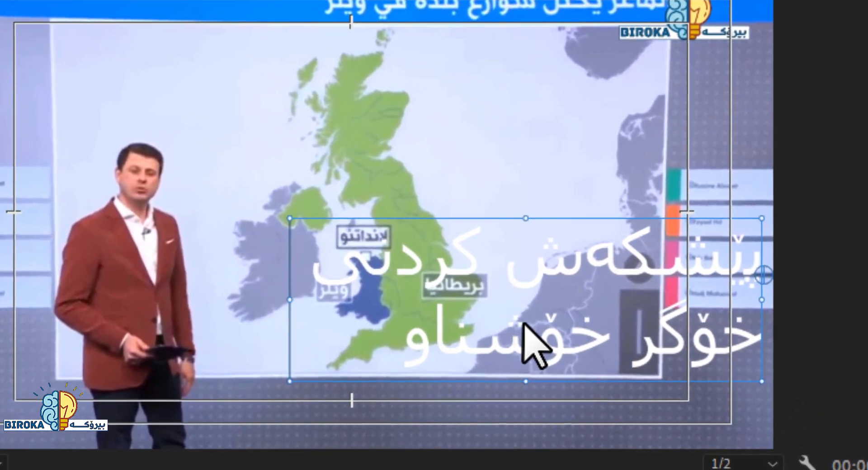
pyautogui.moveTo(653, 270)
pyautogui.mouseDown()
pyautogui.moveTo(601, 257)
pyautogui.moveTo(558, 268)
pyautogui.moveTo(563, 286)
pyautogui.moveTo(565, 278)
pyautogui.mouseUp()
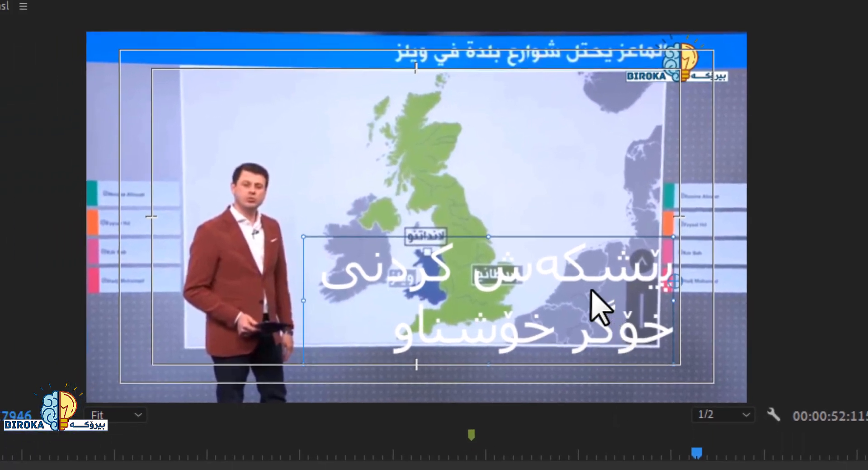
pyautogui.moveTo(580, 281)
pyautogui.mouseDown()
pyautogui.moveTo(674, 291)
pyautogui.moveTo(640, 324)
pyautogui.moveTo(626, 356)
pyautogui.moveTo(563, 279)
pyautogui.mouseUp()
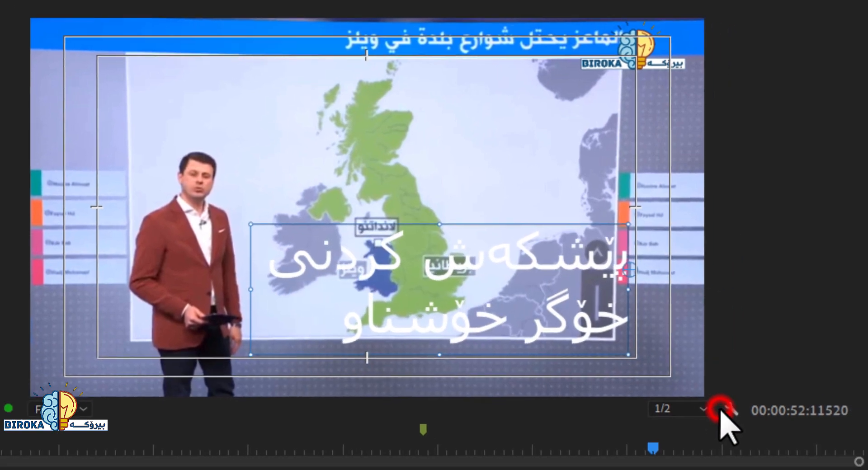
# Turn the Program Monitor's safe margins off and back on.
pyautogui.click(772, 415)
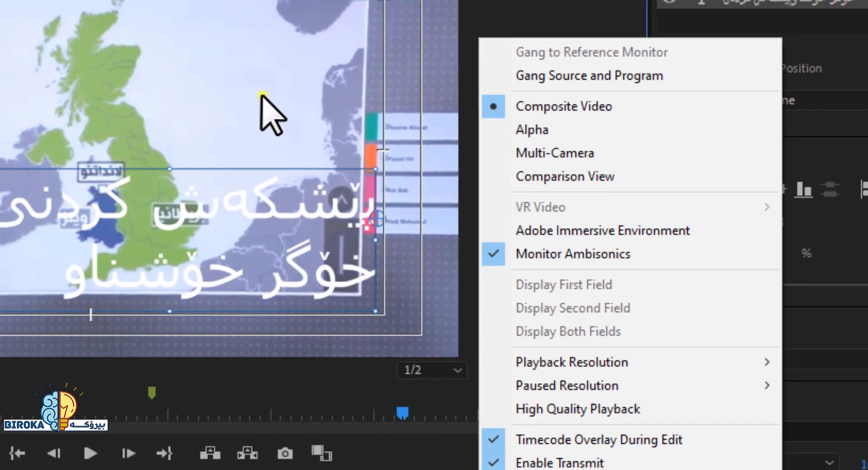
pyautogui.rightClick(245, 93)
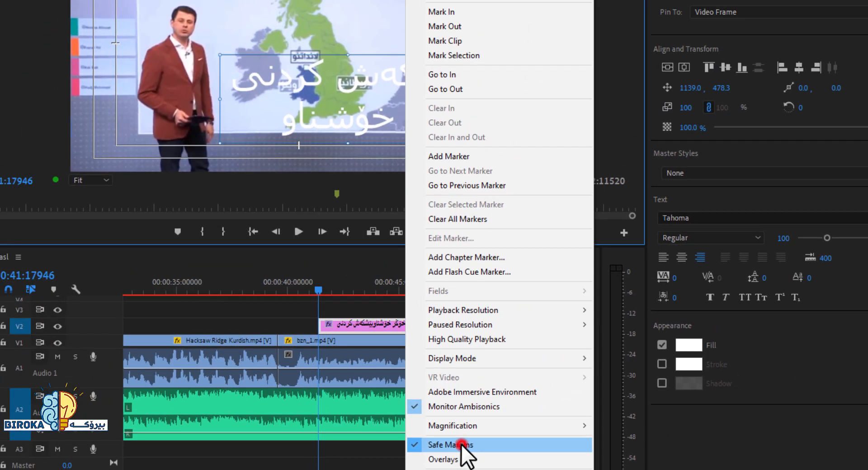
pyautogui.click(483, 400)
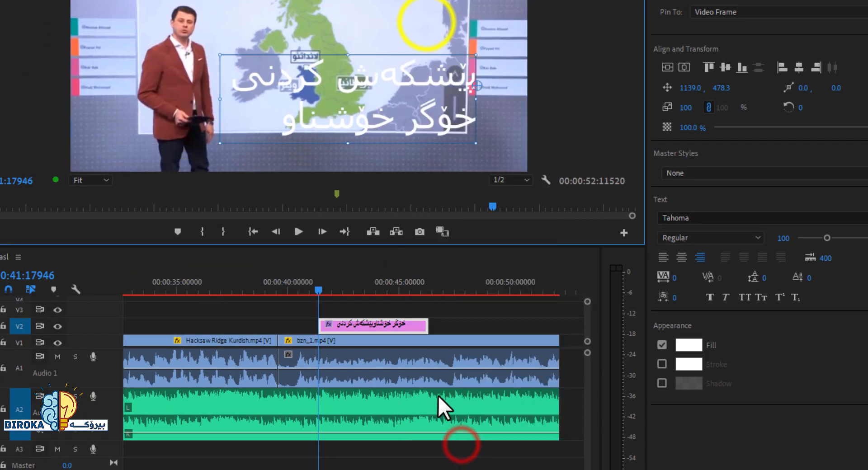
pyautogui.rightClick(427, 23)
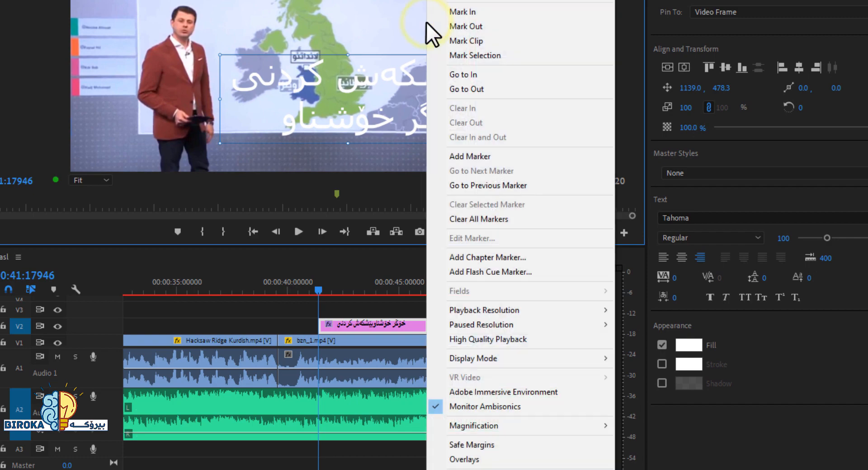
pyautogui.click(487, 444)
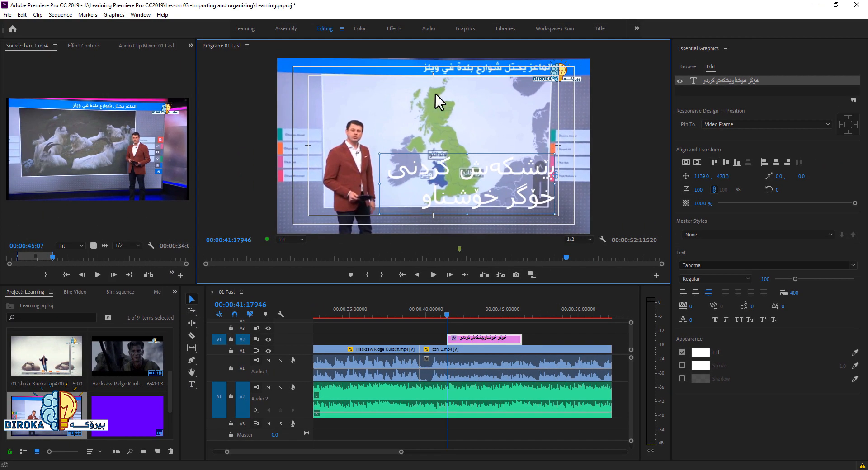
# Reposition the text block to about 1002.9, 423.2 and set its horizontal anchor point to -5.0.
pyautogui.moveTo(472, 177); pyautogui.dragTo(449, 167)
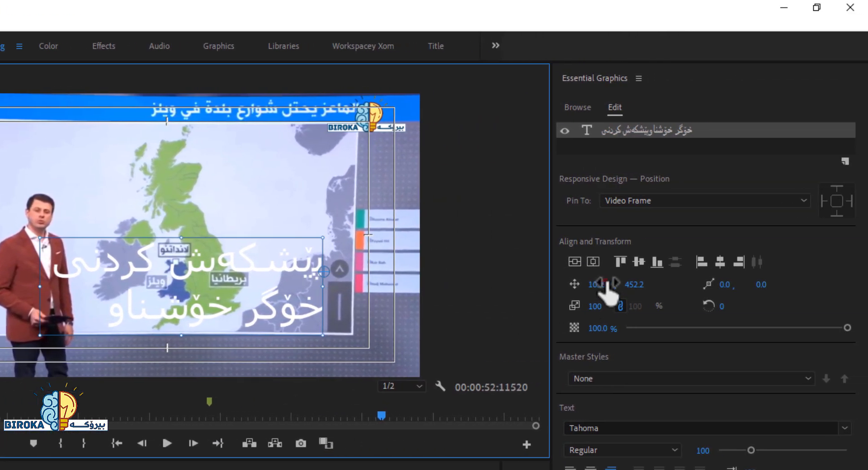
pyautogui.moveTo(861, 284); pyautogui.dragTo(845, 284)
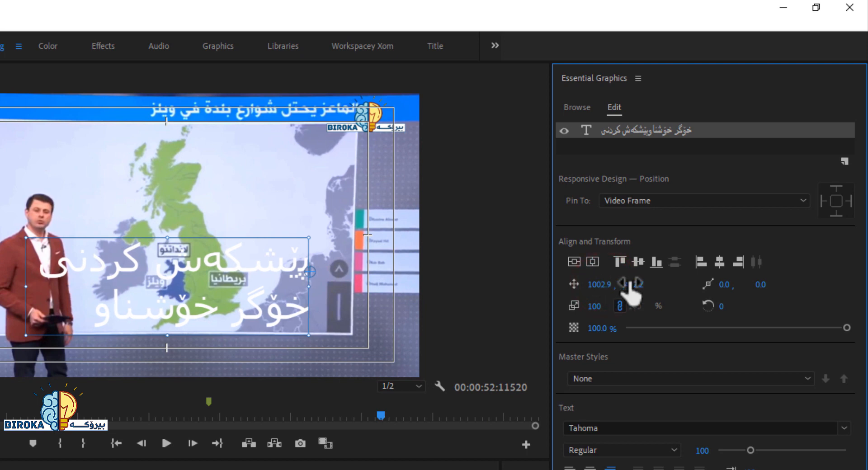
pyautogui.moveTo(631, 285); pyautogui.dragTo(638, 291)
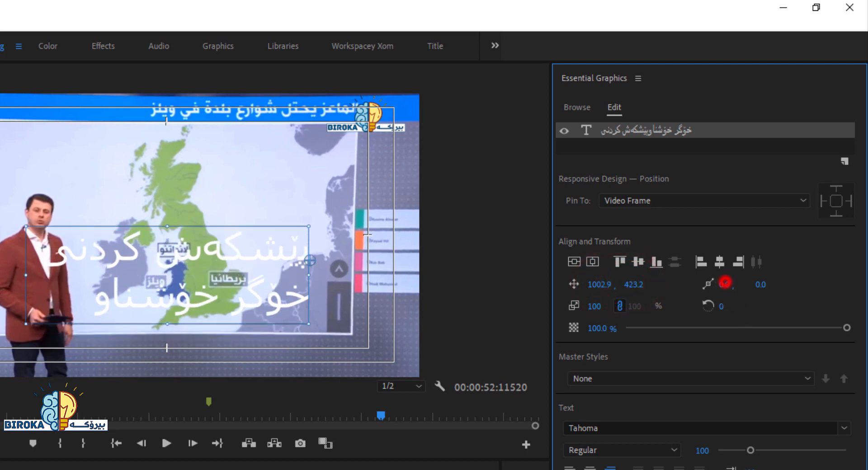
pyautogui.moveTo(725, 283); pyautogui.dragTo(721, 283)
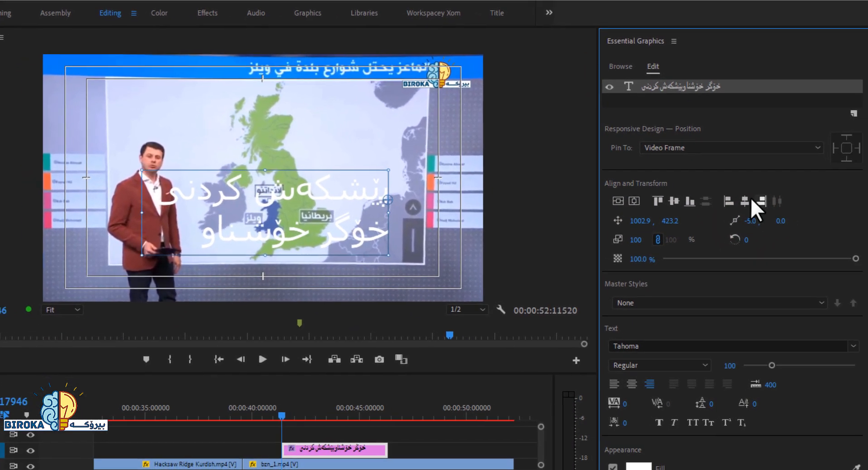
# Try the left, centre and right alignments on the text block, then centre it vertically and horizontally in the frame.
pyautogui.click(745, 201)
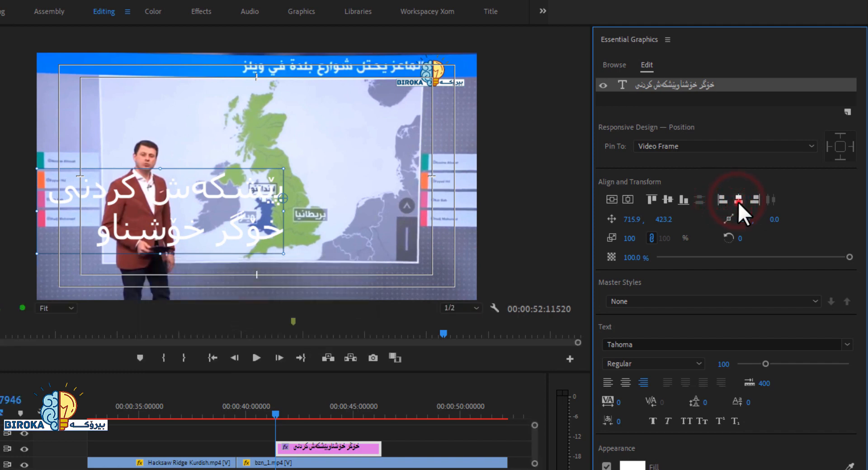
pyautogui.click(738, 200)
pyautogui.click(755, 200)
pyautogui.click(612, 200)
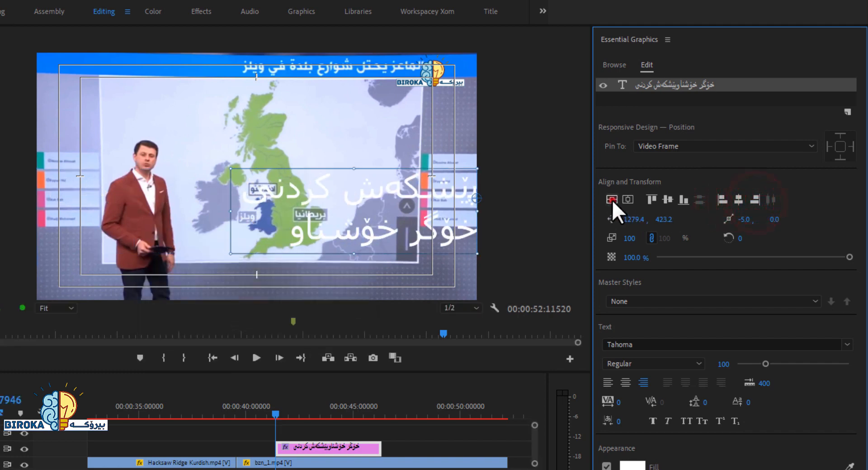
pyautogui.click(628, 200)
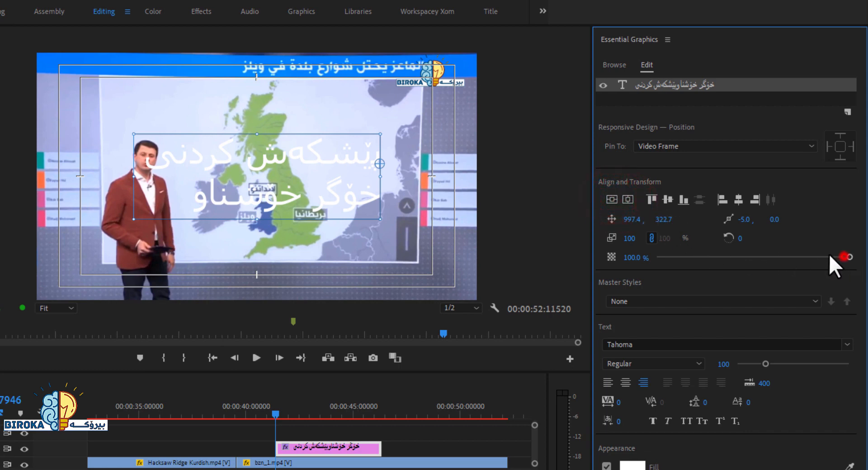
# Try a lower opacity on the text, restore it to 100%, and enlarge the text's scale to 119.
pyautogui.moveTo(843, 260); pyautogui.dragTo(861, 260)
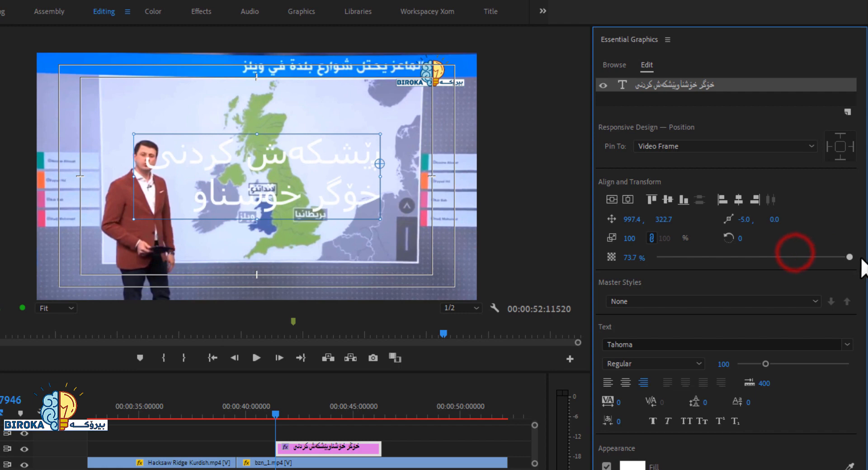
pyautogui.moveTo(632, 240); pyautogui.dragTo(641, 239)
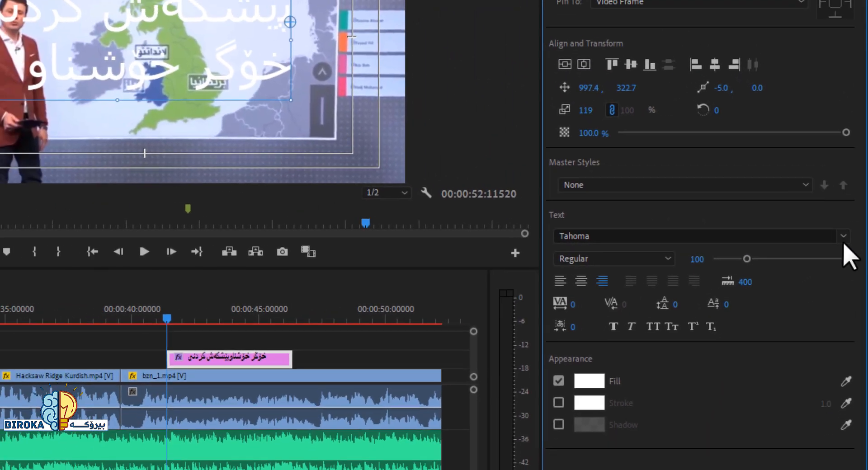
# Search the font list for "rud" with the English keyboard layout and set the title's font to RudawRegular.
pyautogui.click(829, 235)
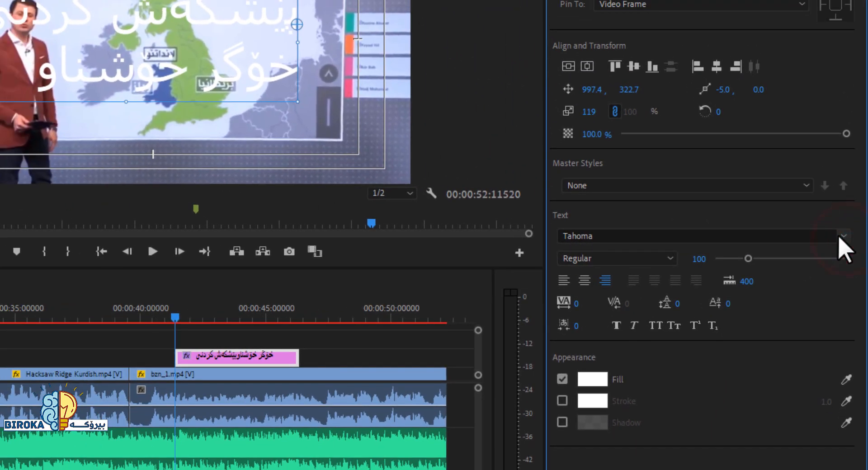
pyautogui.click(843, 234)
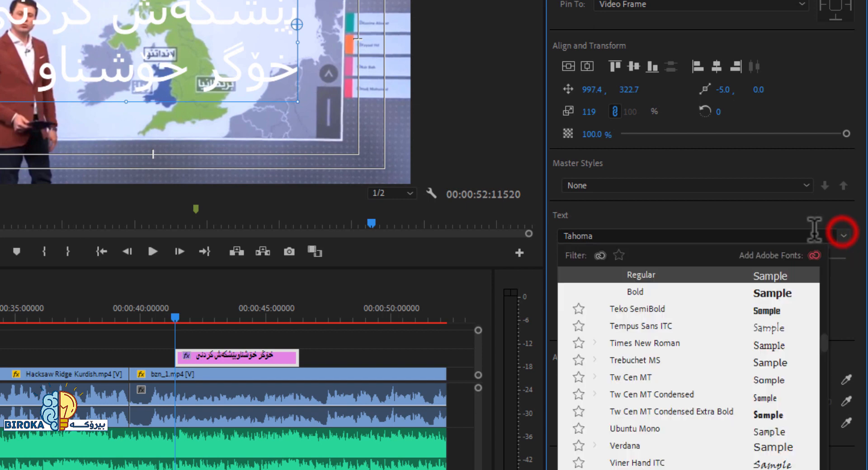
pyautogui.click(835, 234)
pyautogui.click(844, 236)
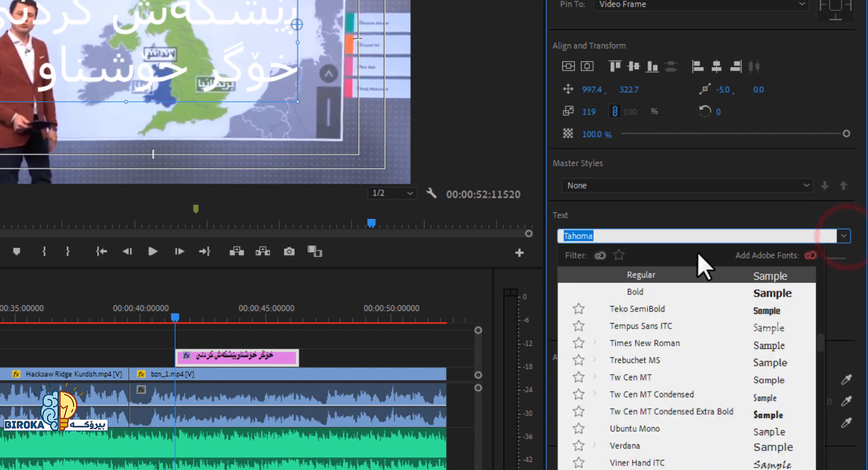
pyautogui.write('و')
pyautogui.doubleClick(677, 235)
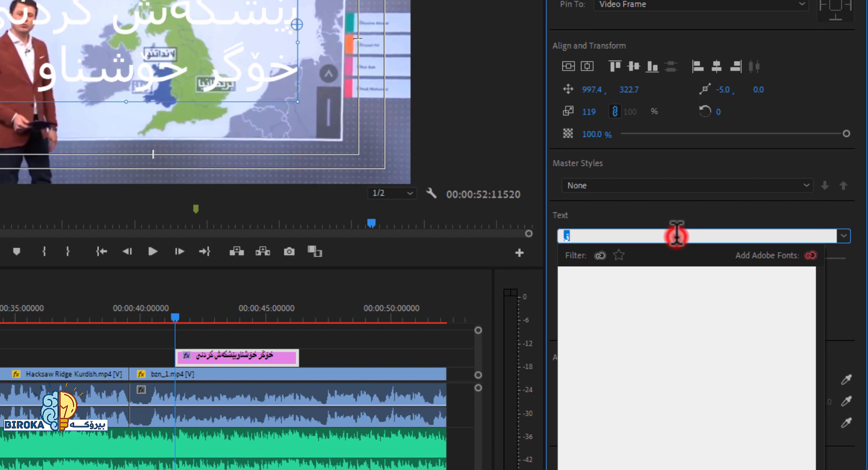
pyautogui.press('super+space')
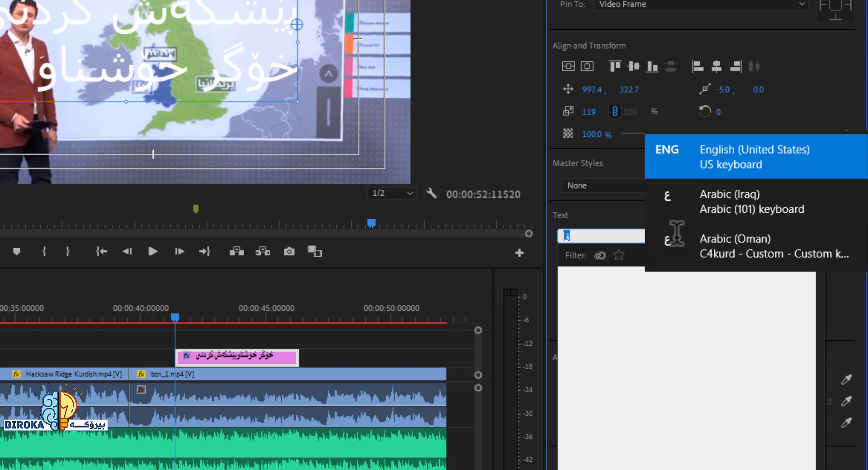
pyautogui.write('r')
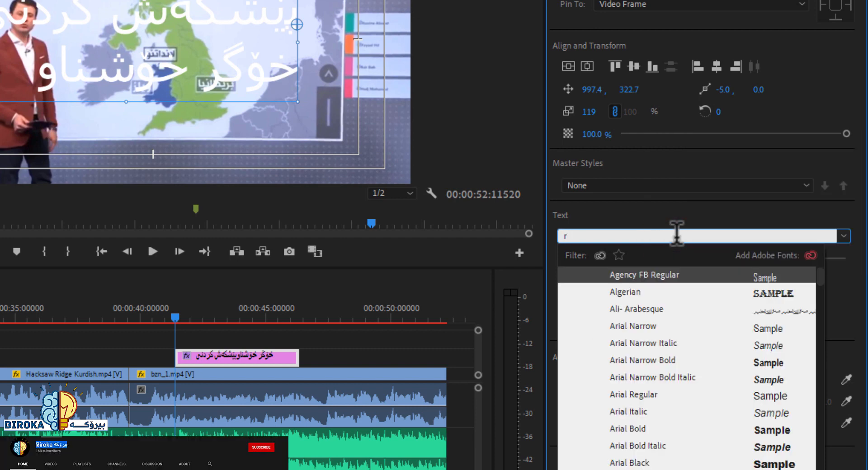
pyautogui.write('ud')
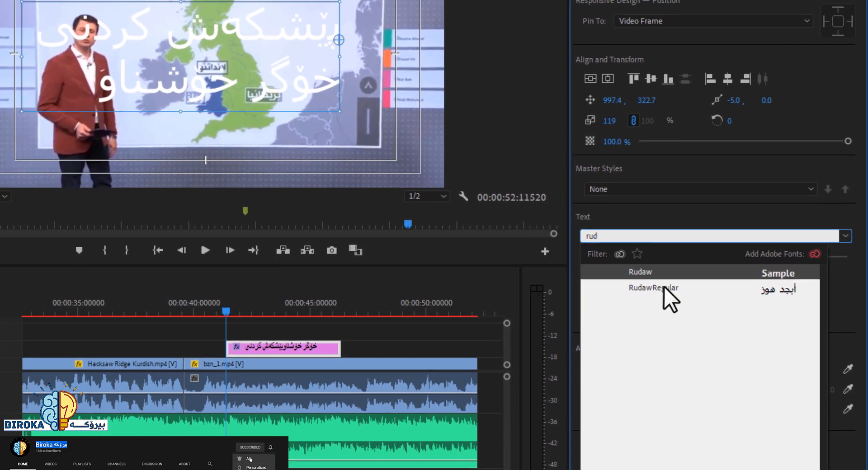
pyautogui.click(661, 293)
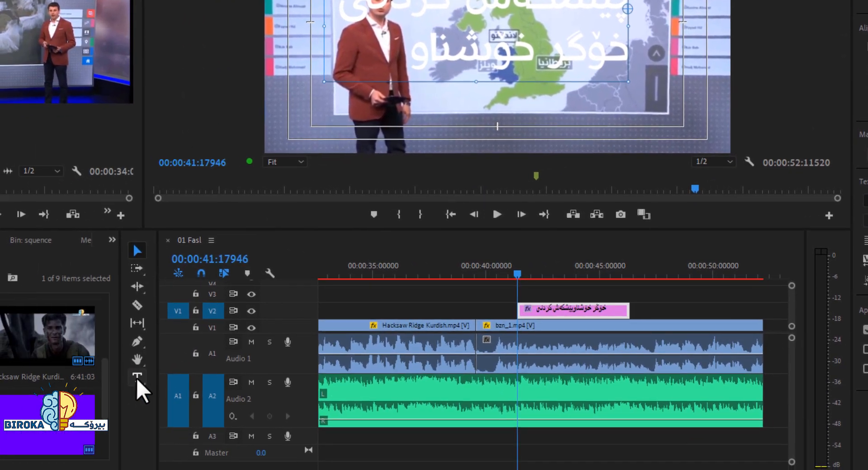
# Examine the title's source text settings in Effect Controls.
pyautogui.click(98, 58)
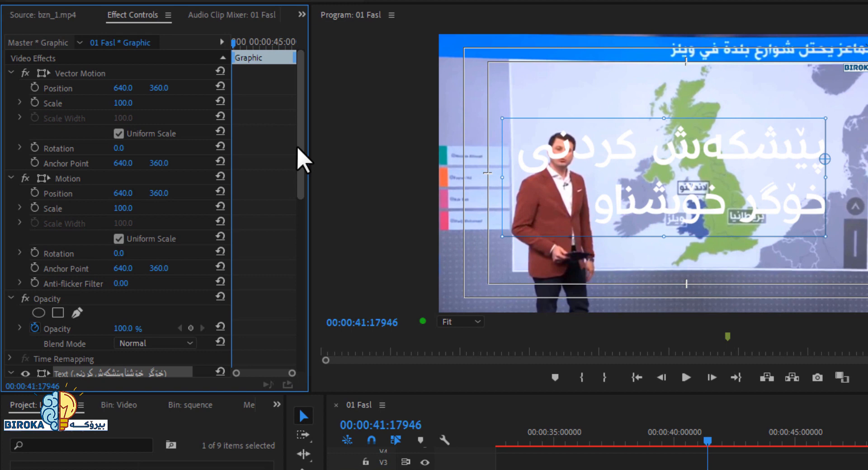
pyautogui.moveTo(298, 147); pyautogui.dragTo(308, 241)
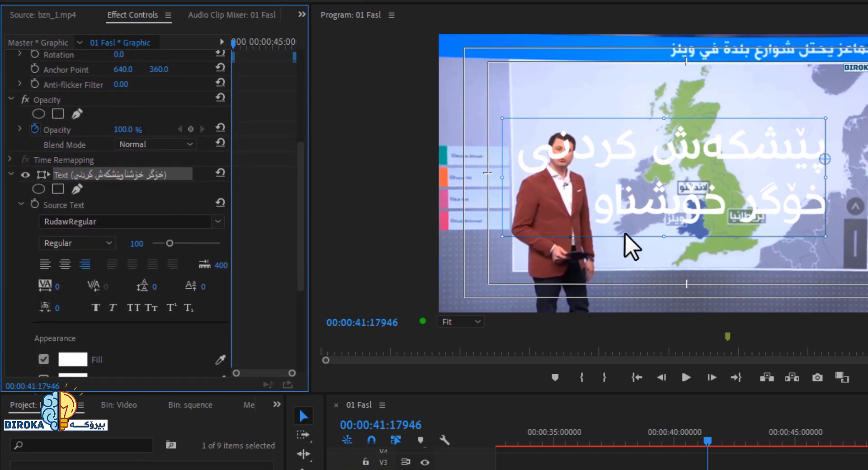
# Open the title text for editing with the cursor inside its first line, and save the project.
pyautogui.doubleClick(663, 200)
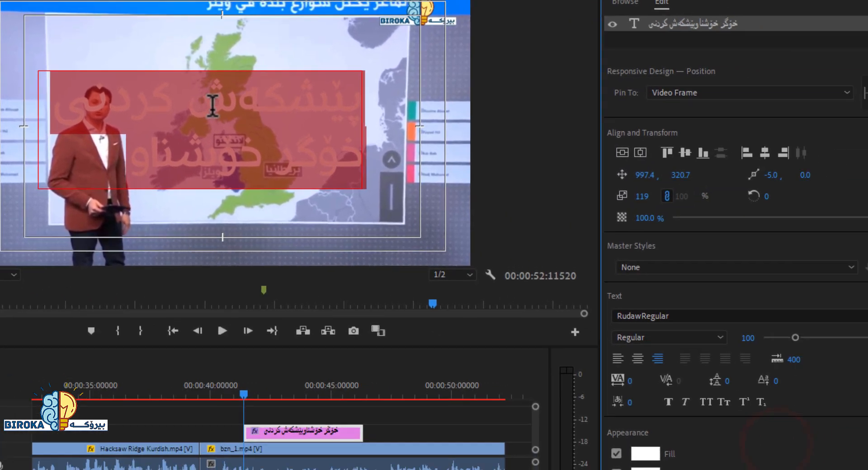
pyautogui.click(620, 145)
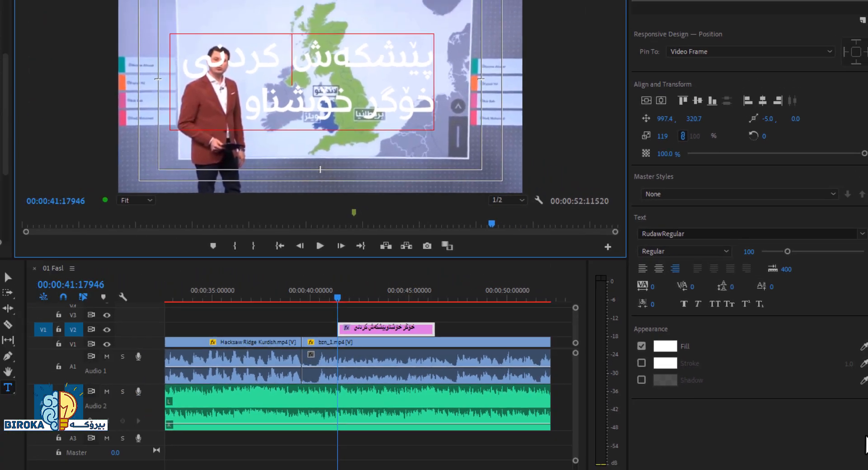
pyautogui.hotkey('ctrl', 's')
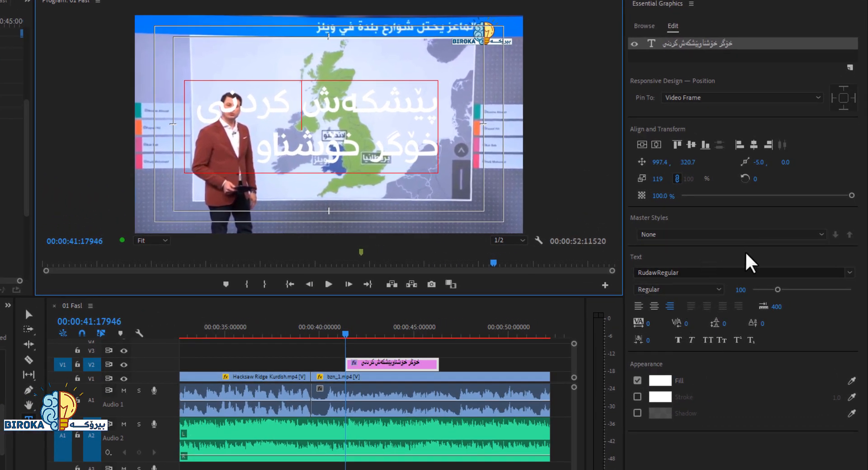
# Reselect the title's text layer, search the fonts for "sped" and apply Speda Regular.
pyautogui.click(769, 54)
pyautogui.click(723, 43)
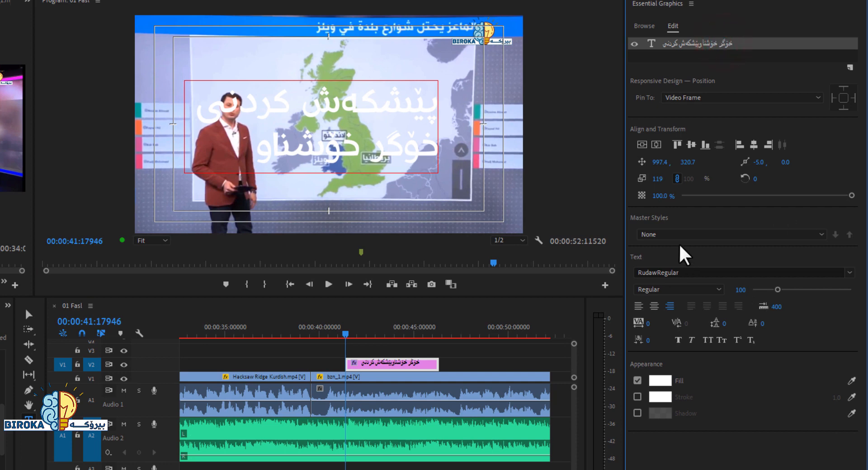
pyautogui.click(694, 271)
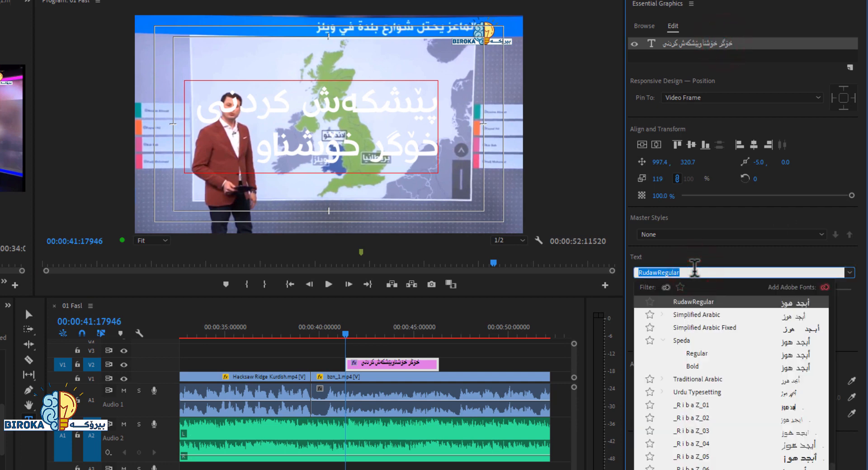
pyautogui.write('se')
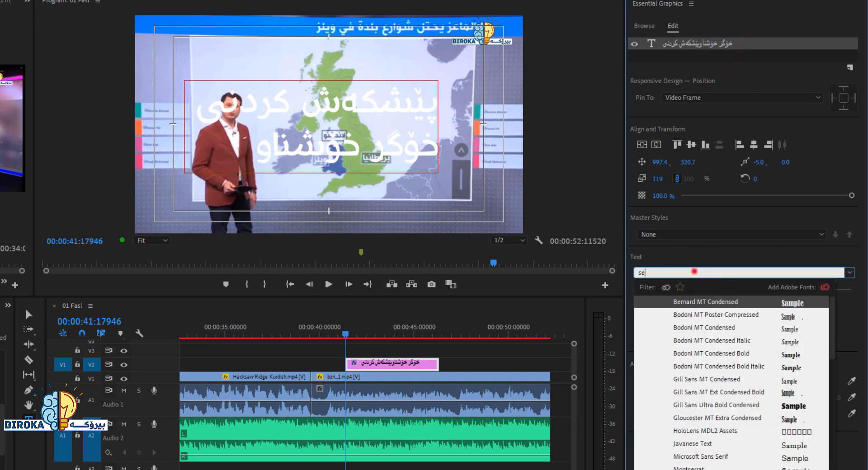
pyautogui.write('sp')
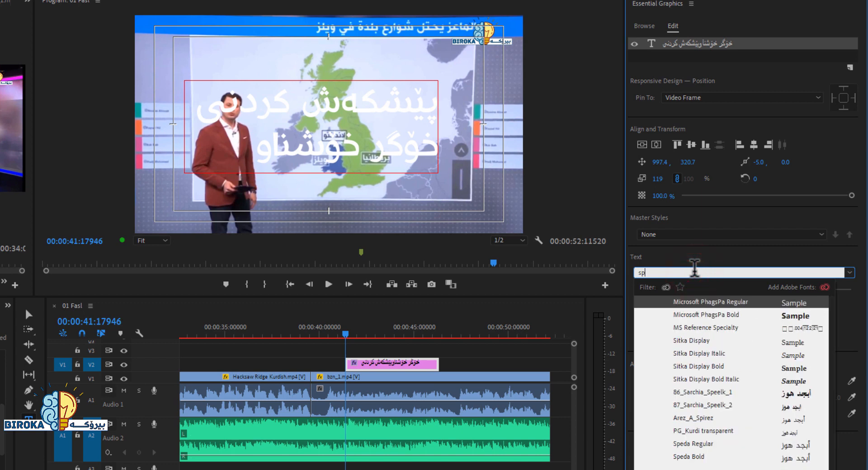
pyautogui.write('d')
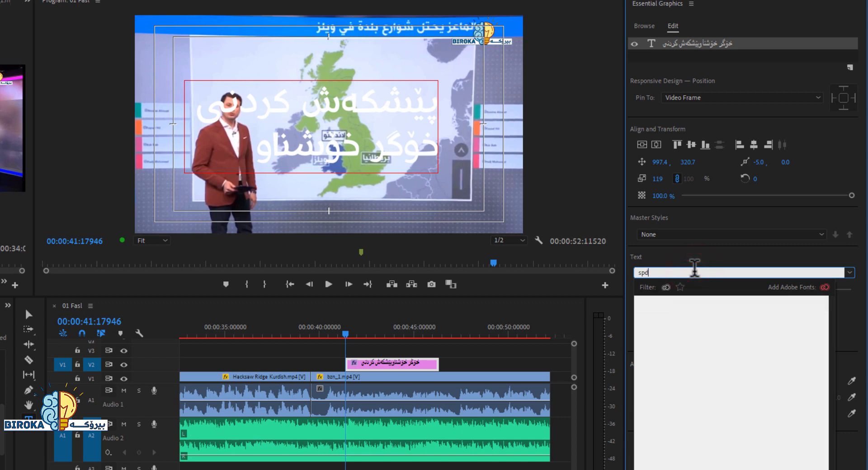
pyautogui.press('BackSpace')
pyautogui.write('ed')
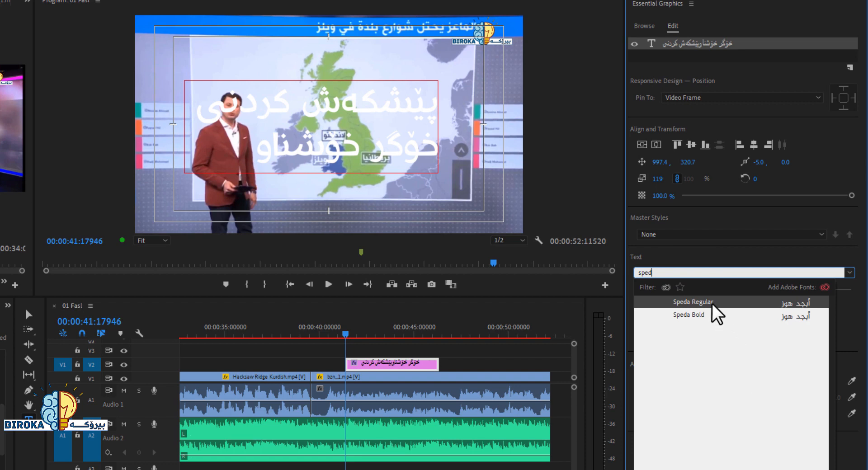
pyautogui.click(692, 302)
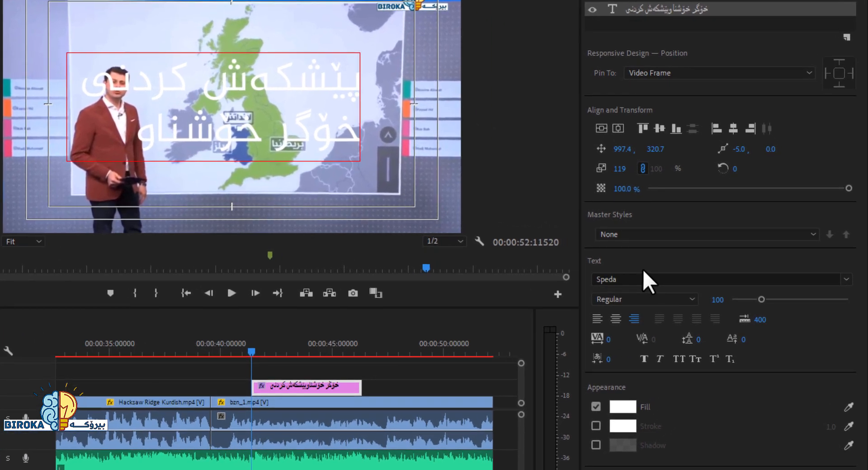
# Try the right and left paragraph alignments, settle on centre-aligned text, and centre the title horizontally in the frame.
pyautogui.click(616, 319)
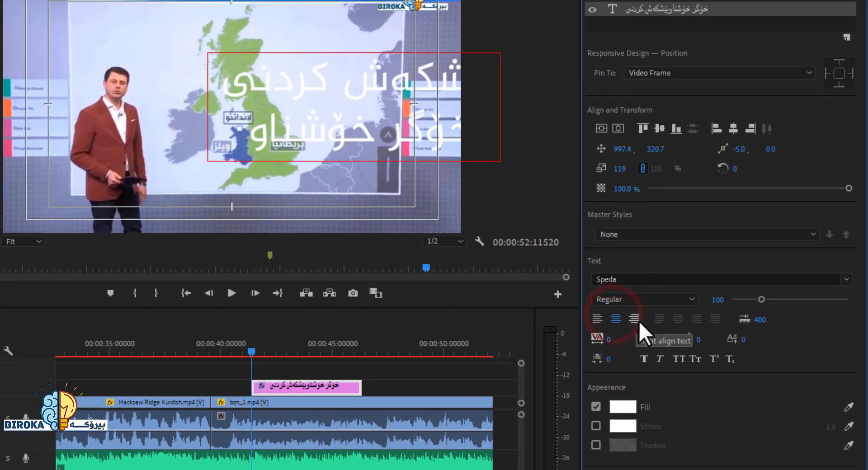
pyautogui.click(637, 320)
pyautogui.click(591, 314)
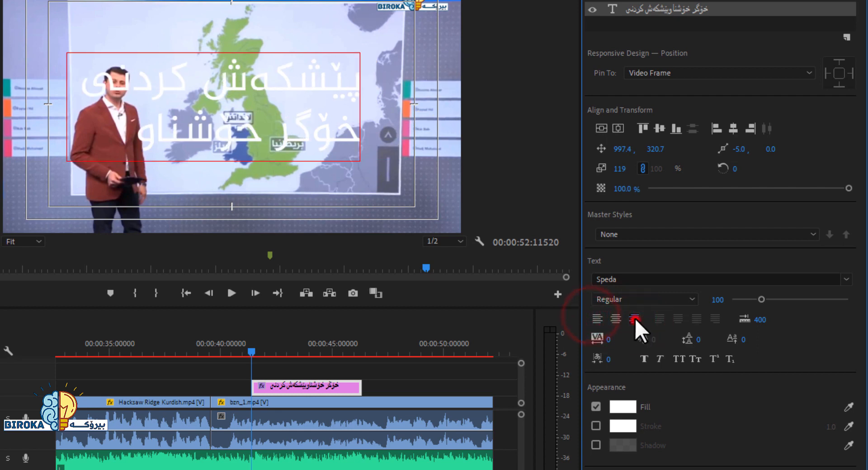
pyautogui.click(615, 318)
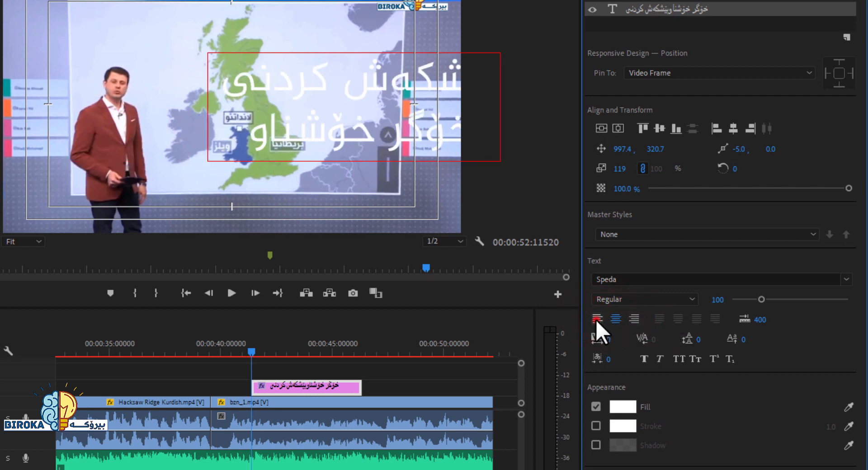
pyautogui.click(596, 318)
pyautogui.click(615, 318)
pyautogui.click(618, 128)
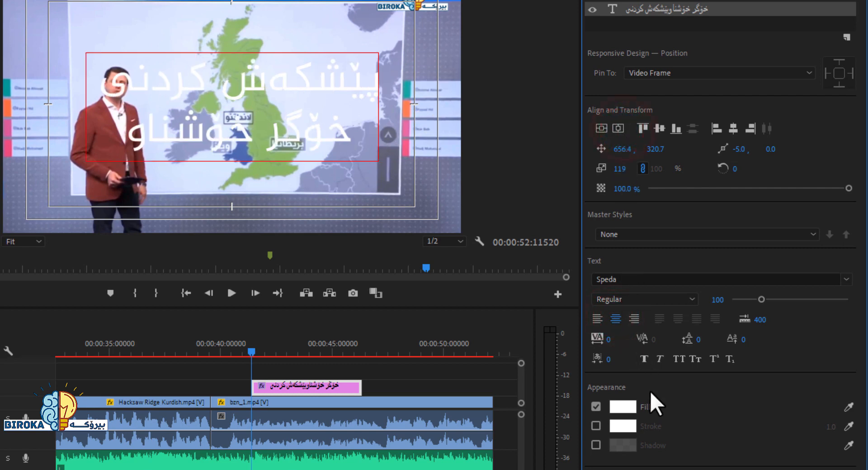
# Change the title's fill colour from the Color Picker to a bright sky blue.
pyautogui.click(624, 407)
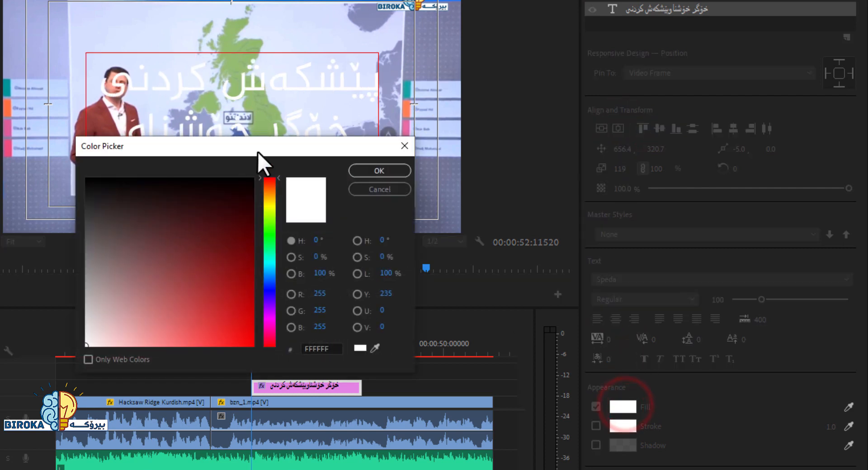
pyautogui.moveTo(258, 152); pyautogui.dragTo(558, 226)
pyautogui.click(548, 270)
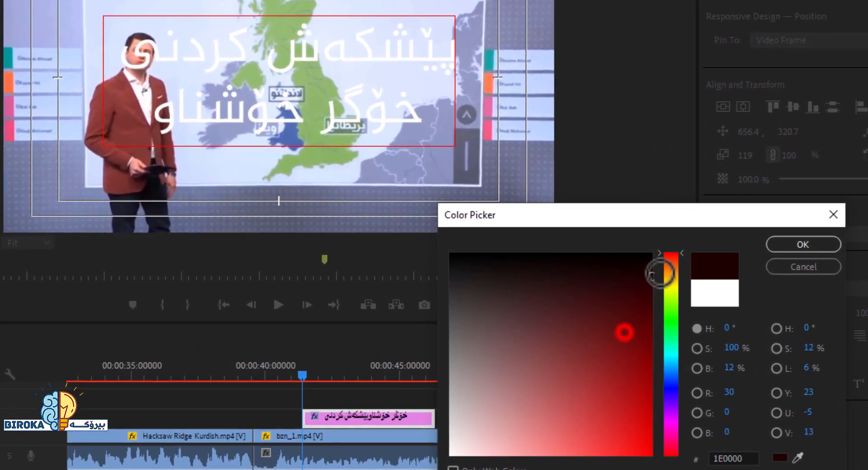
pyautogui.moveTo(624, 310); pyautogui.dragTo(672, 362)
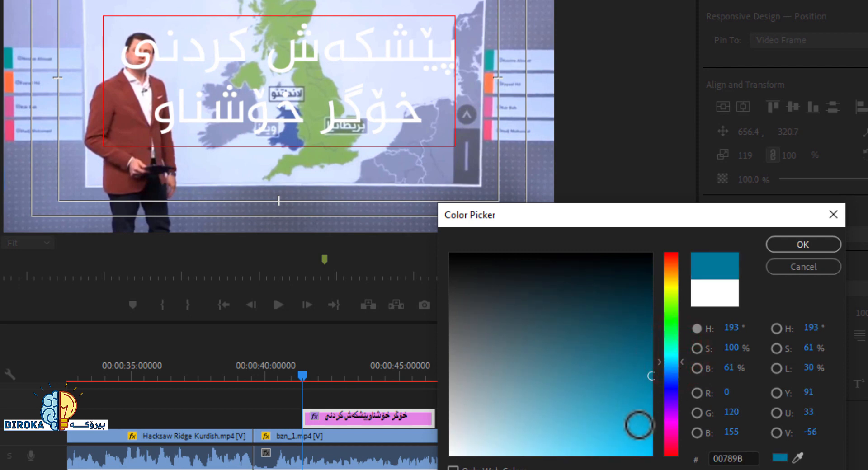
pyautogui.click(631, 425)
pyautogui.click(802, 243)
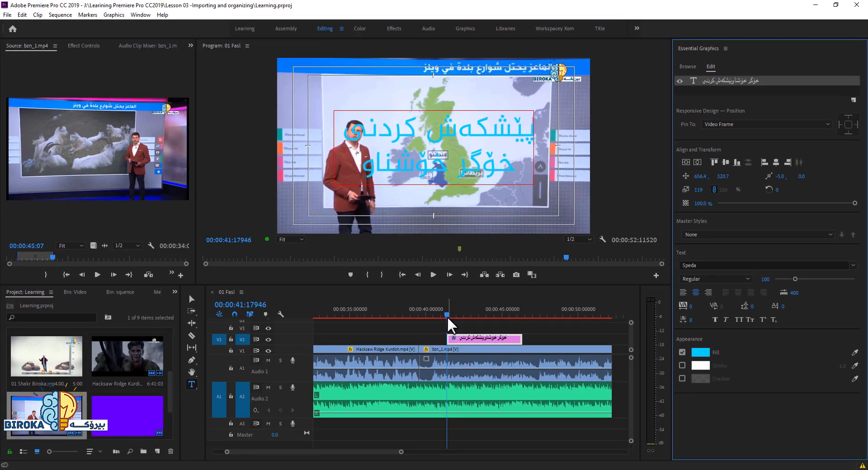
# Move the playhead to 00:00:44:19204, within the title clip.
pyautogui.moveTo(447, 312)
pyautogui.mouseDown()
pyautogui.moveTo(435, 314)
pyautogui.moveTo(451, 318)
pyautogui.mouseUp()
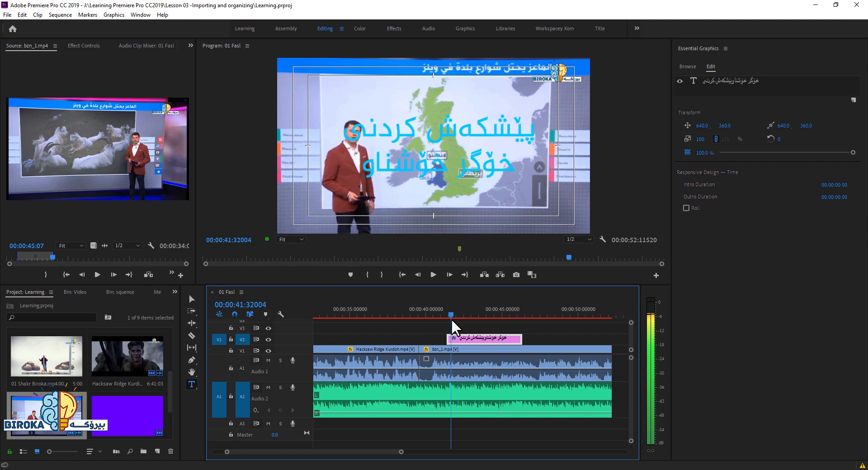
pyautogui.click(489, 309)
pyautogui.click(493, 311)
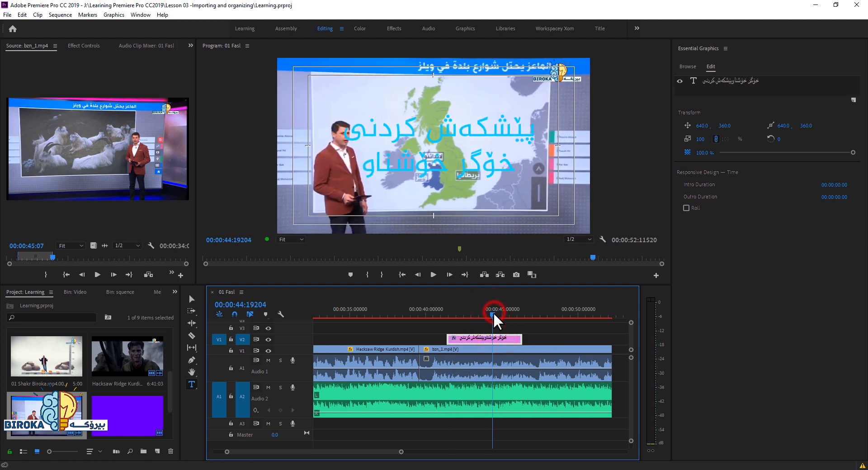
# Deselect the title clip on V2, then reselect it together with its text layer for styling.
pyautogui.click(539, 339)
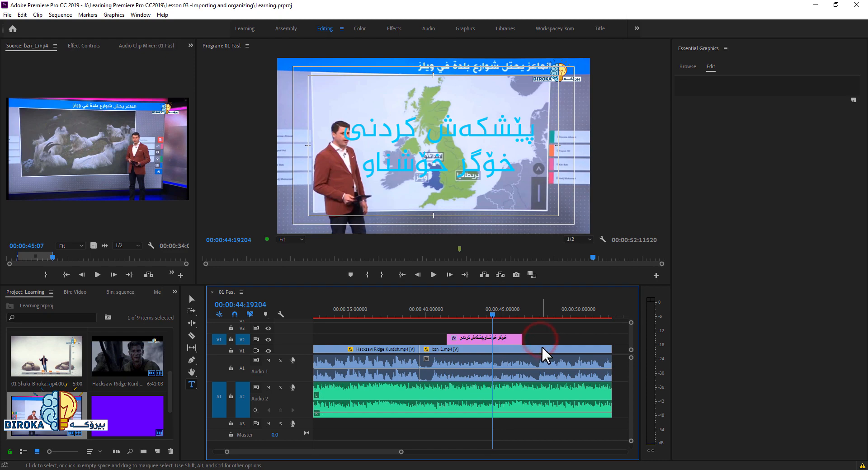
pyautogui.moveTo(542, 348); pyautogui.dragTo(549, 338)
pyautogui.click(506, 339)
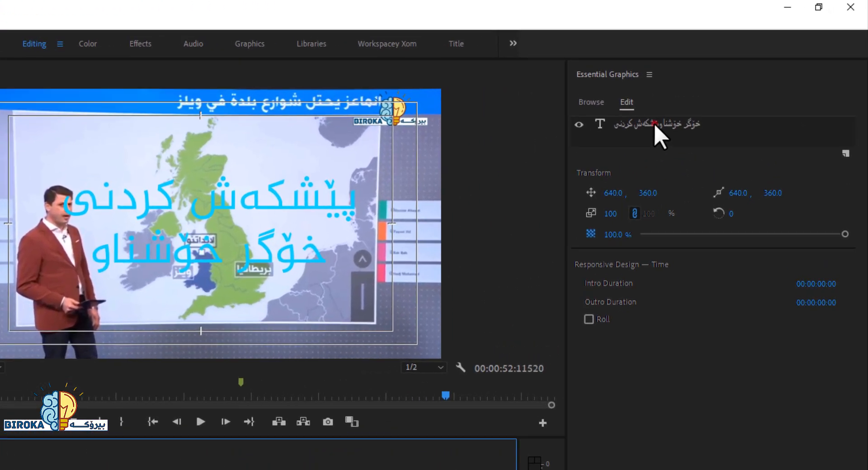
pyautogui.click(730, 81)
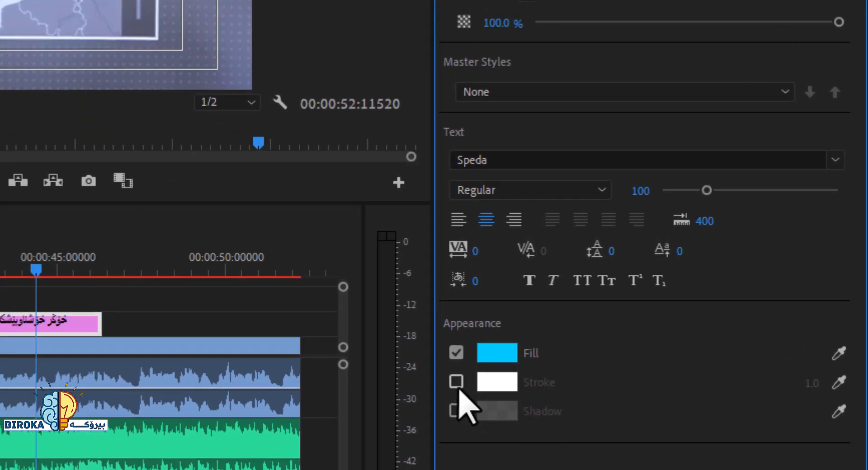
# Turn the title's stroke on and back off.
pyautogui.click(456, 382)
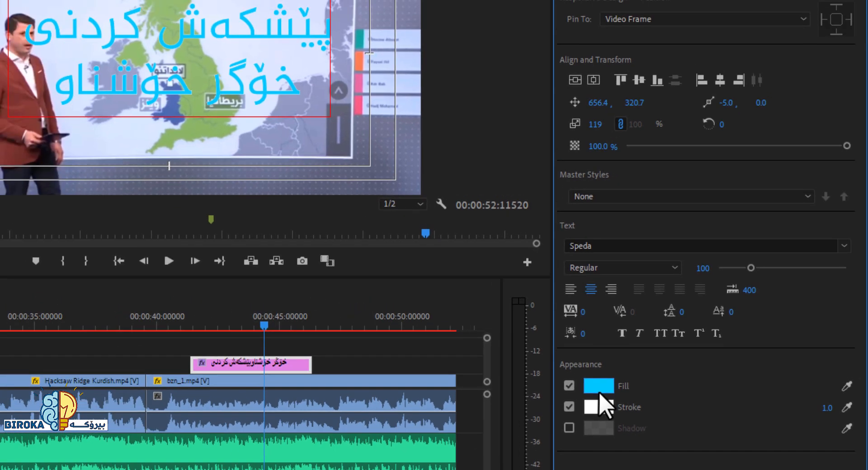
pyautogui.click(568, 406)
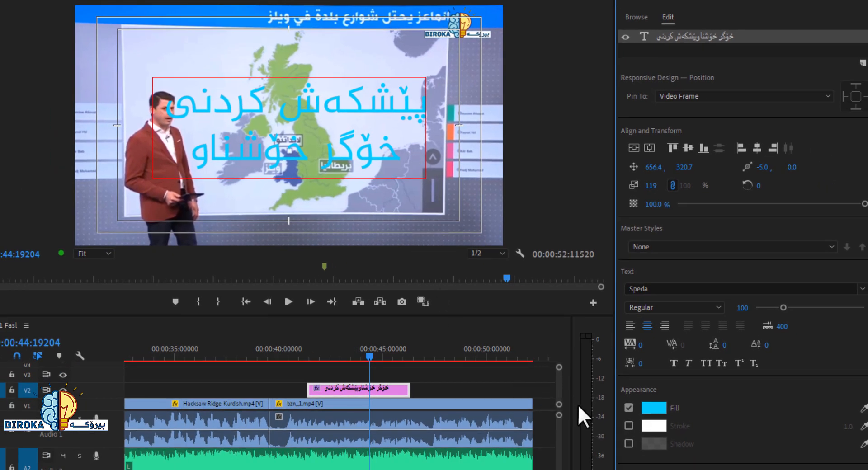
# Enable a stroke on the title text and set its width to 5.0.
pyautogui.click(628, 427)
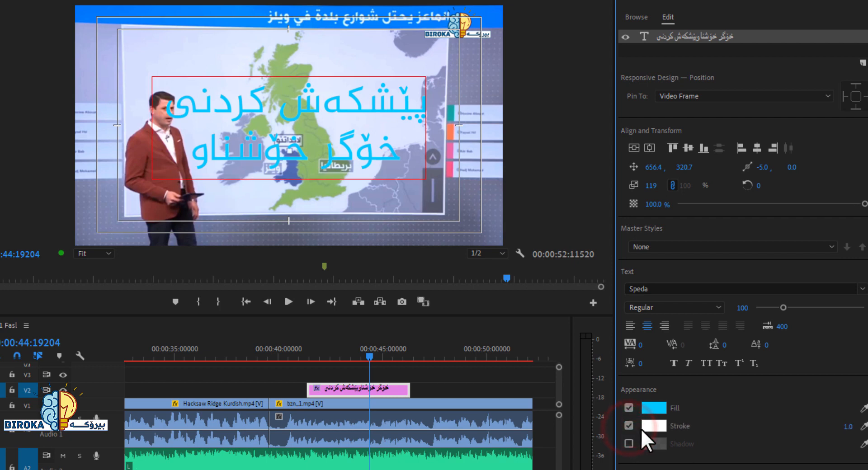
pyautogui.click(845, 427)
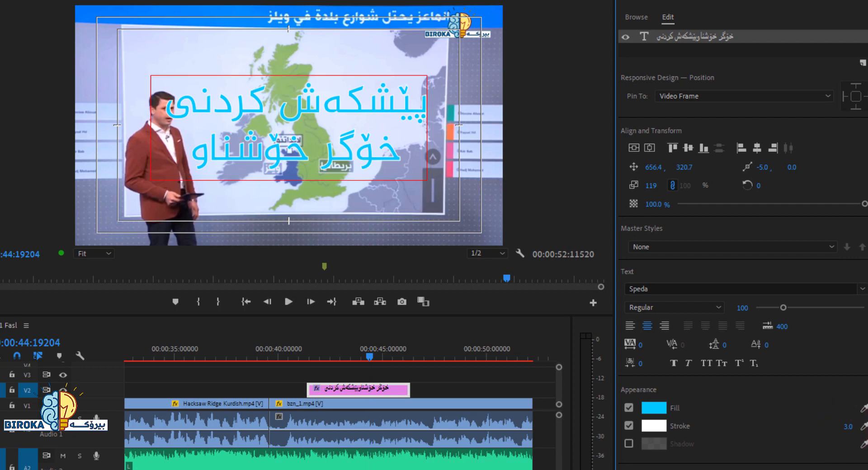
pyautogui.moveTo(844, 427); pyautogui.dragTo(848, 427)
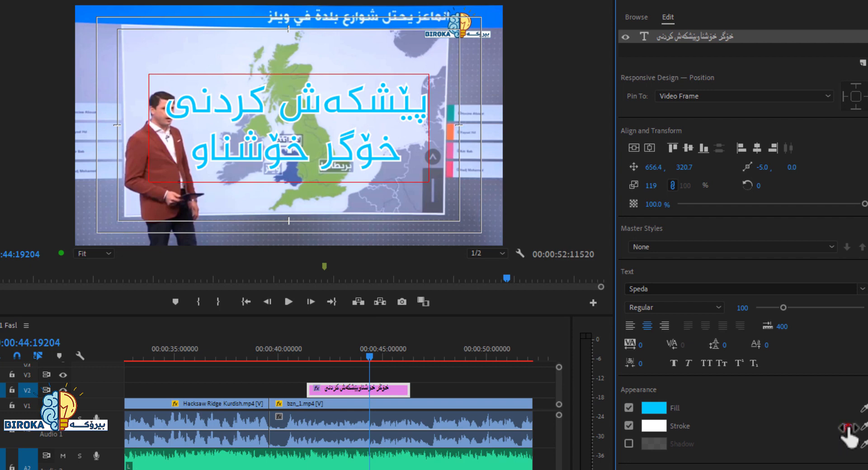
pyautogui.click(849, 427)
pyautogui.write('5')
pyautogui.click(785, 447)
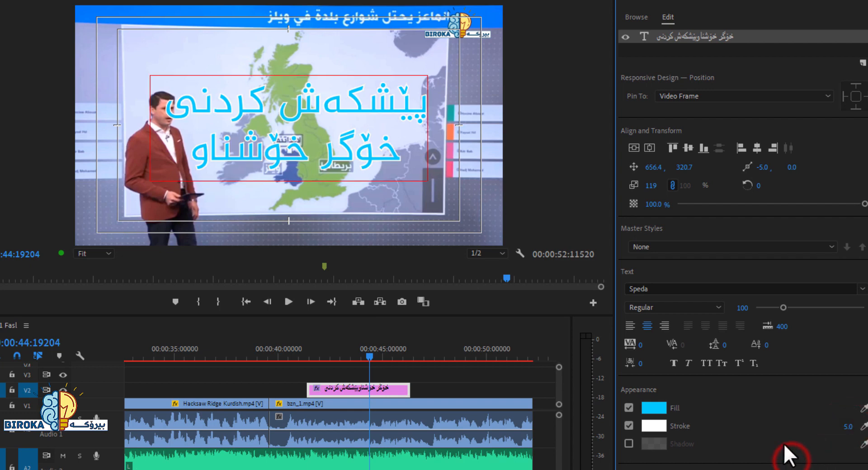
# Recolour the title's stroke to black (000000) and set its width to 6.0.
pyautogui.click(654, 427)
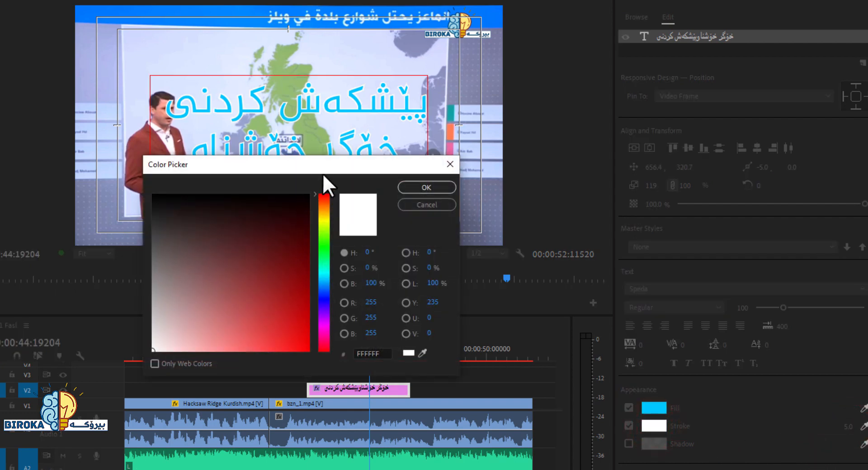
pyautogui.moveTo(332, 165)
pyautogui.mouseDown()
pyautogui.moveTo(481, 166)
pyautogui.moveTo(538, 192)
pyautogui.mouseUp()
pyautogui.moveTo(413, 249); pyautogui.dragTo(327, 163)
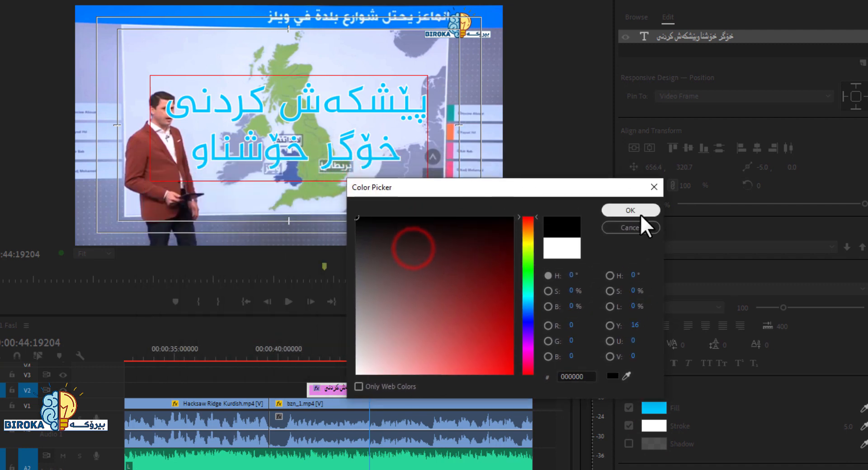
pyautogui.click(627, 211)
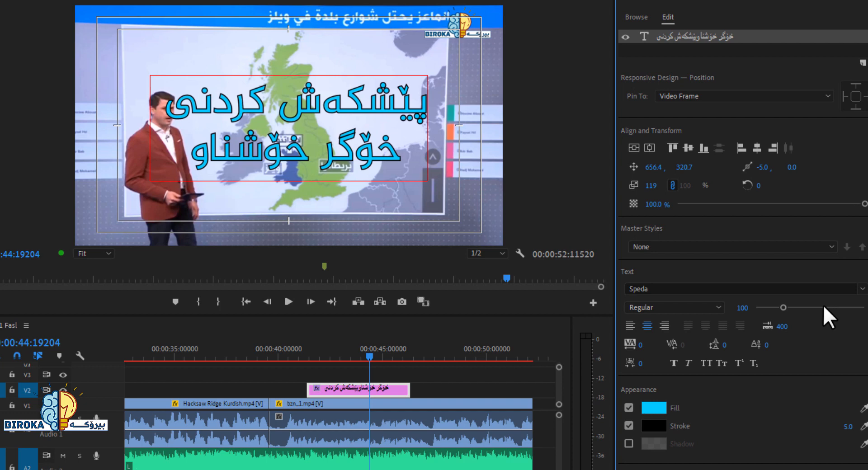
pyautogui.click(848, 428)
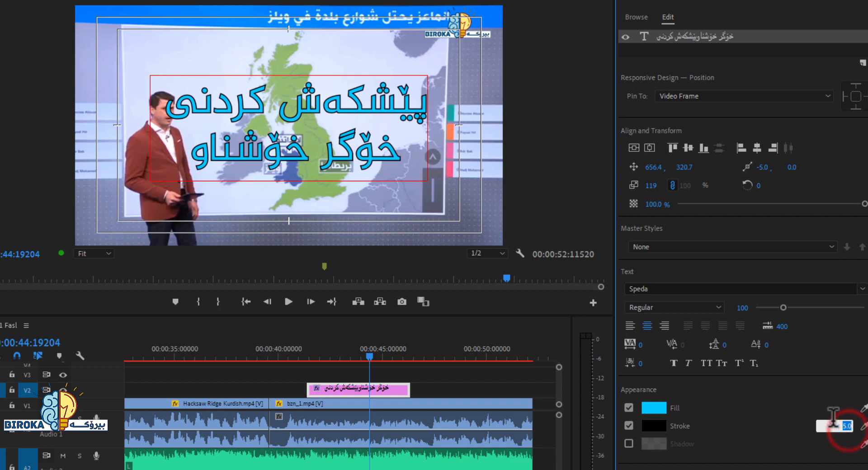
pyautogui.write('6')
pyautogui.click(764, 452)
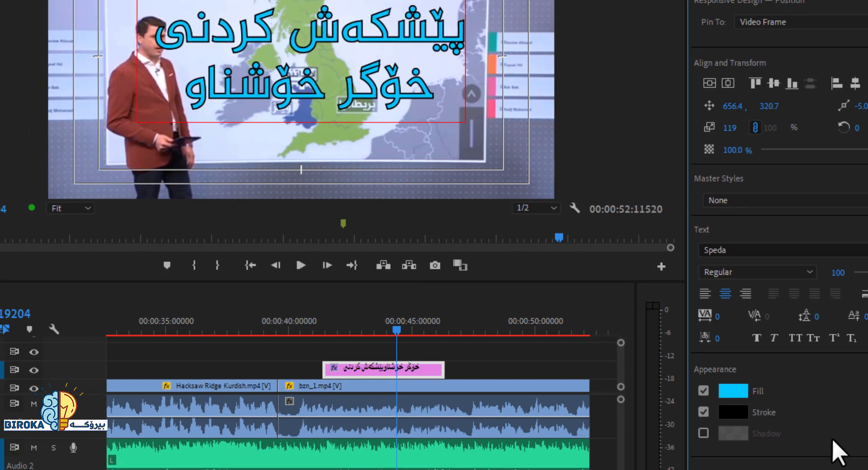
# Turn on the title's shadow and set its opacity to 77%.
pyautogui.click(703, 433)
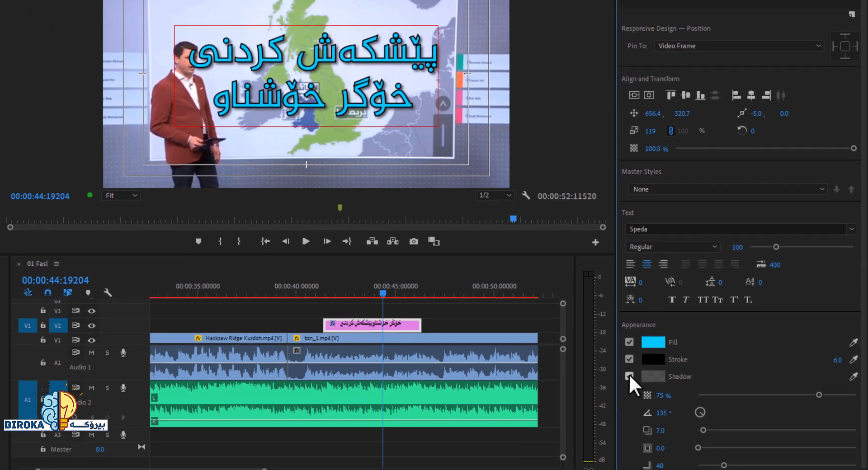
pyautogui.click(680, 415)
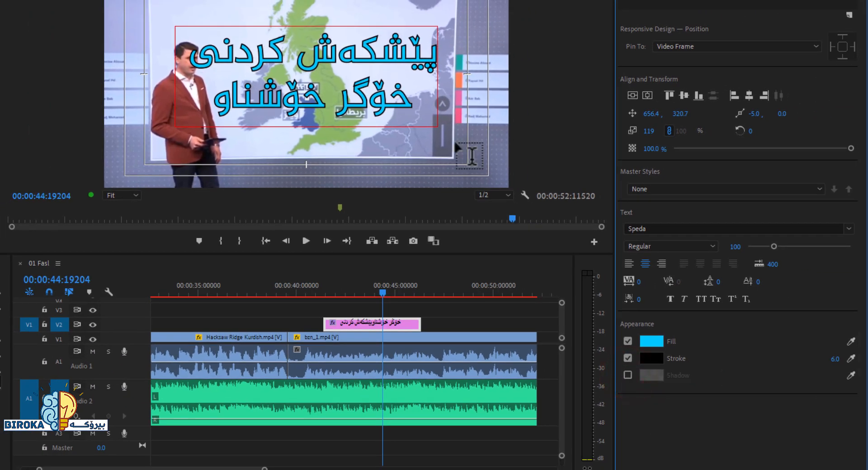
pyautogui.click(627, 373)
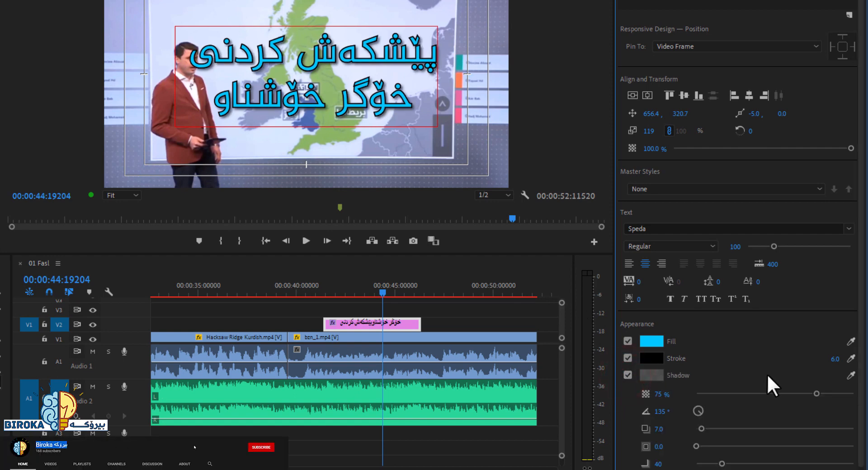
pyautogui.click(814, 392)
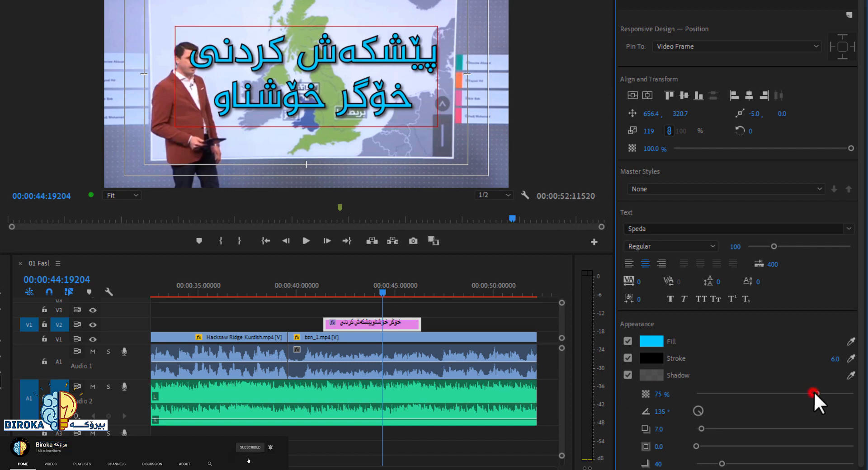
pyautogui.moveTo(812, 394); pyautogui.dragTo(818, 394)
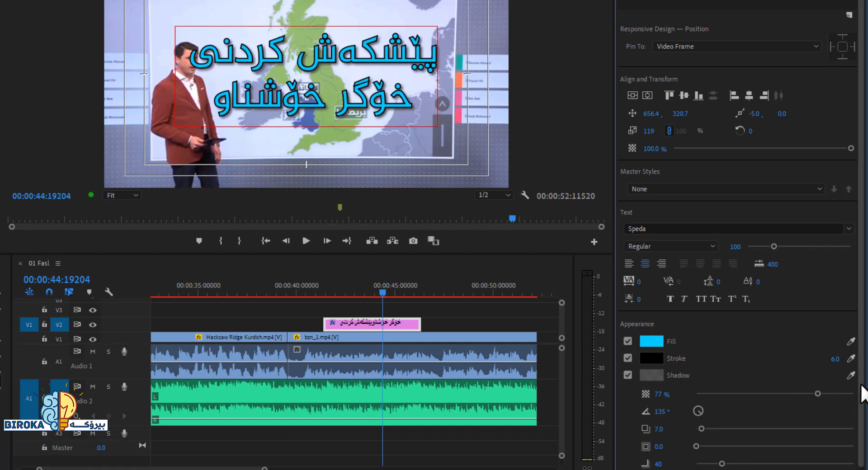
# Try a heavy title shadow with distance 63.0, size 9.3 and blur 62.
pyautogui.moveTo(859, 385); pyautogui.dragTo(857, 411)
pyautogui.moveTo(721, 451)
pyautogui.mouseDown()
pyautogui.moveTo(741, 452)
pyautogui.moveTo(712, 434)
pyautogui.moveTo(736, 434)
pyautogui.moveTo(707, 436)
pyautogui.moveTo(715, 437)
pyautogui.moveTo(703, 414)
pyautogui.moveTo(795, 424)
pyautogui.mouseUp()
pyautogui.click(696, 433)
pyautogui.click(709, 434)
pyautogui.click(735, 425)
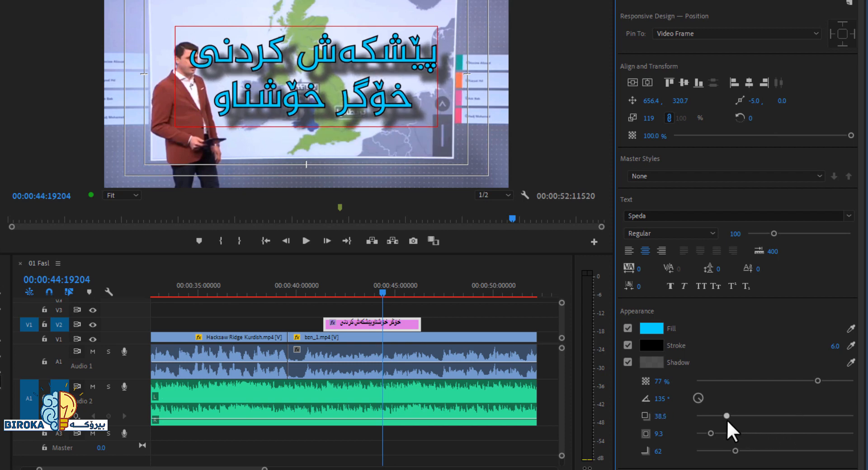
pyautogui.moveTo(726, 420)
pyautogui.mouseDown()
pyautogui.moveTo(749, 422)
pyautogui.moveTo(723, 422)
pyautogui.mouseUp()
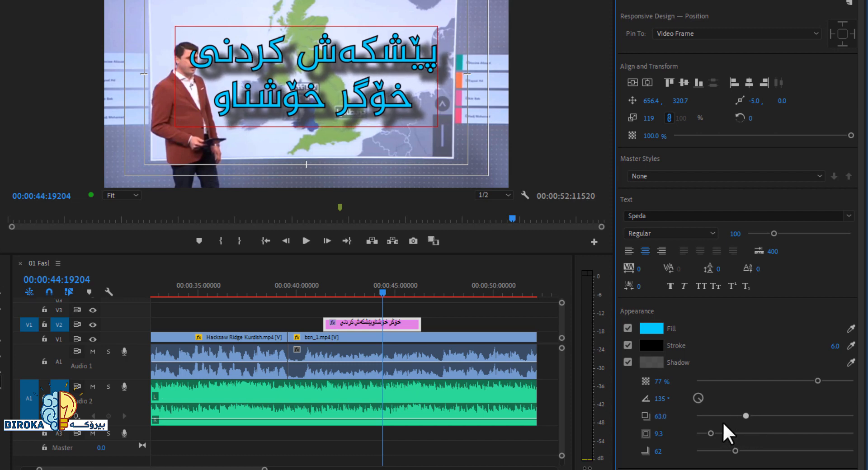
# Set the title shadow's angle to -1x-75°, its opacity to 46% and its blur to 28.
pyautogui.click(692, 395)
pyautogui.moveTo(816, 379); pyautogui.dragTo(792, 380)
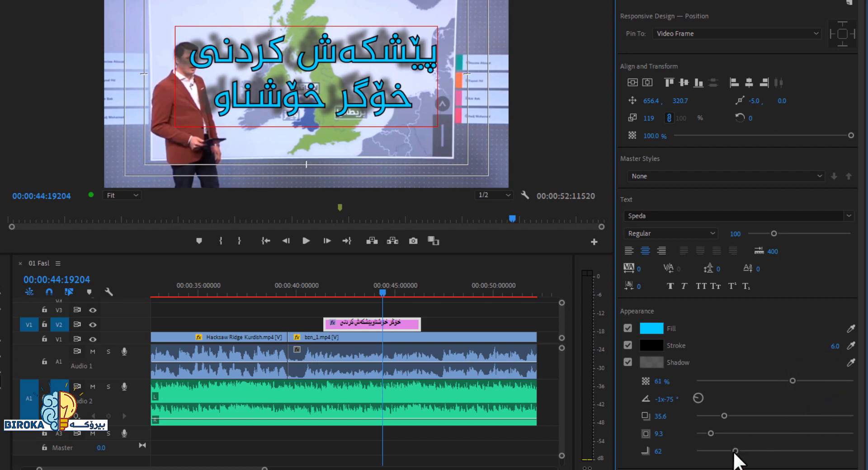
pyautogui.moveTo(735, 451); pyautogui.dragTo(713, 451)
pyautogui.moveTo(789, 380); pyautogui.dragTo(770, 383)
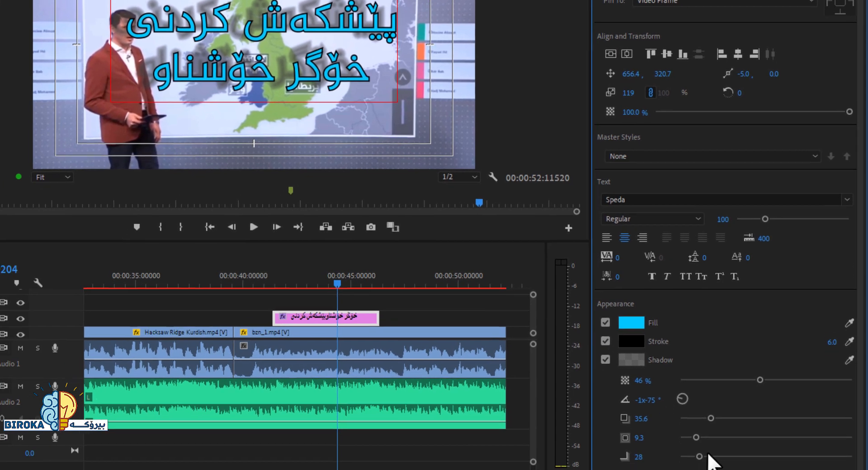
# Tighten the title's shadow to size 0.0, blur 4 and distance 8.1.
pyautogui.moveTo(711, 424); pyautogui.dragTo(685, 404)
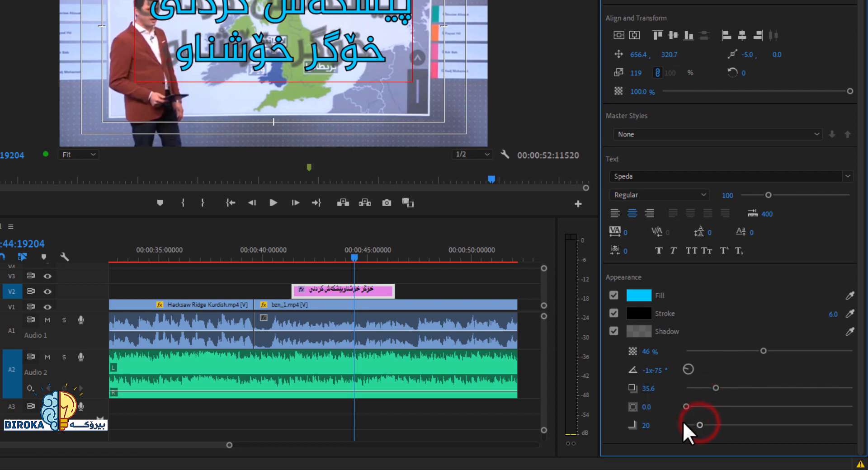
pyautogui.moveTo(684, 423); pyautogui.dragTo(689, 423)
pyautogui.moveTo(716, 388); pyautogui.dragTo(692, 390)
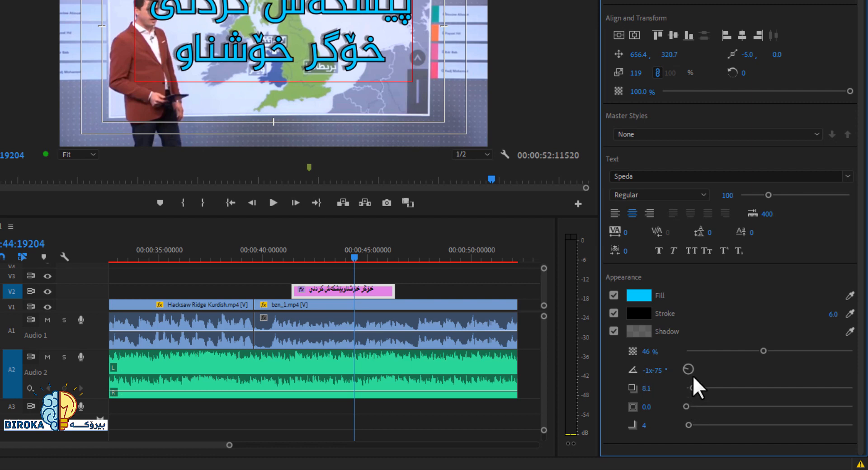
# Try faux bold, faux italic and all caps on the title text, leaving only Small Caps applied.
pyautogui.click(657, 248)
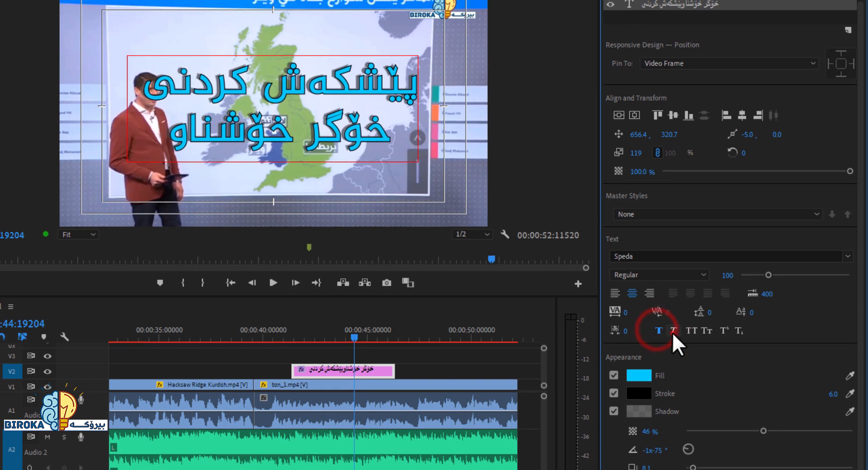
pyautogui.click(673, 333)
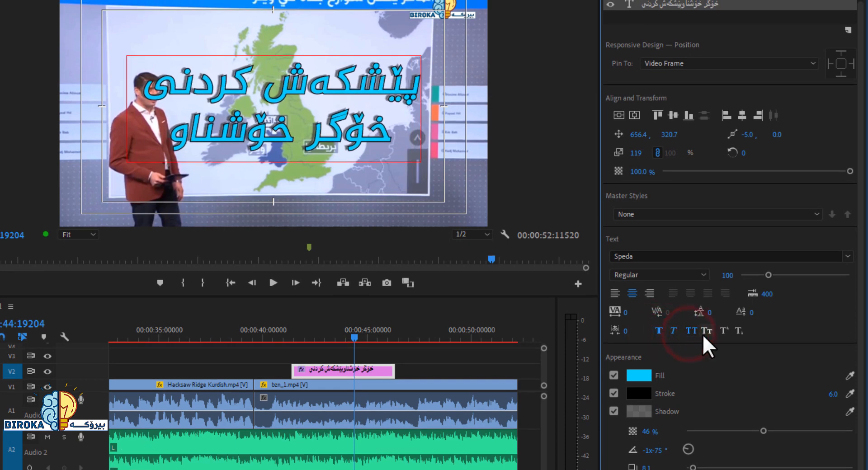
pyautogui.click(703, 335)
pyautogui.click(660, 332)
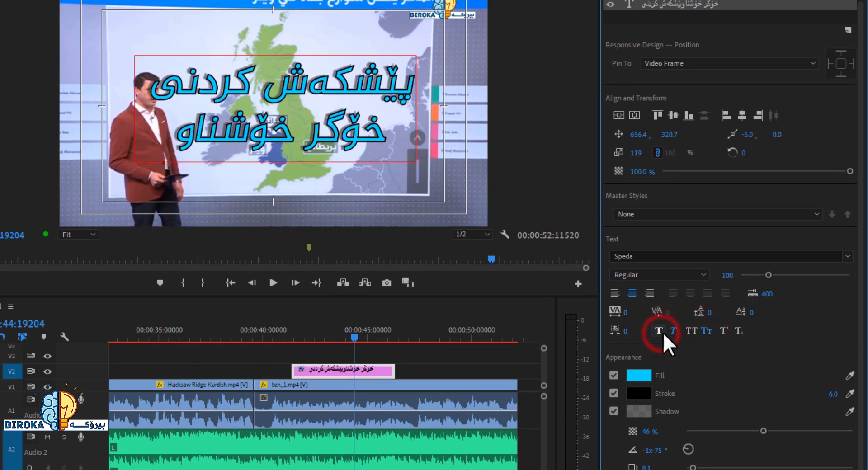
pyautogui.click(674, 332)
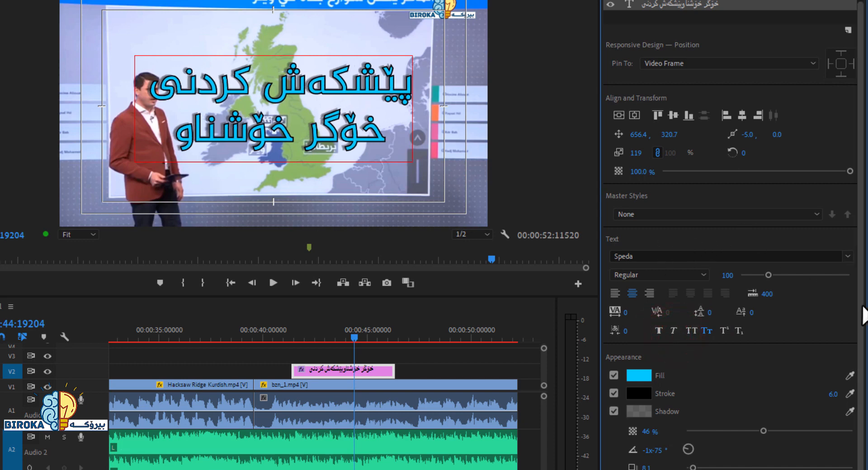
# Try wider tracking on the title text and reset the tracking to 0.
pyautogui.moveTo(624, 312)
pyautogui.mouseDown()
pyautogui.moveTo(659, 312)
pyautogui.moveTo(639, 312)
pyautogui.mouseUp()
pyautogui.click(631, 313)
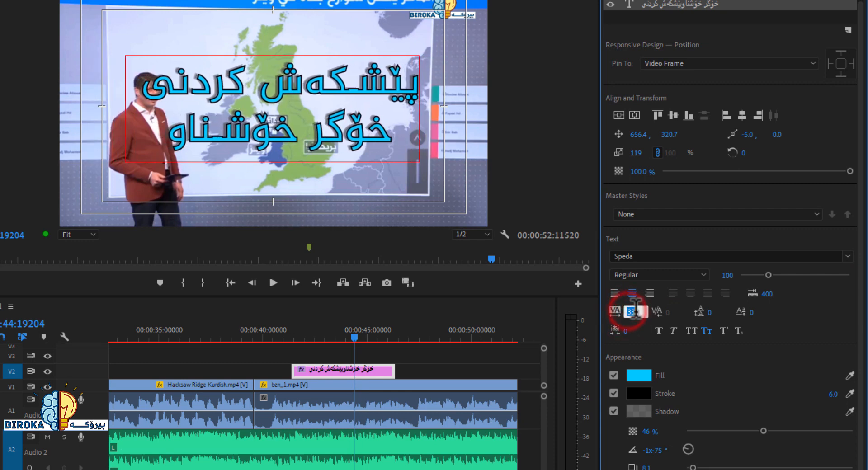
pyautogui.write('0')
pyautogui.click(796, 334)
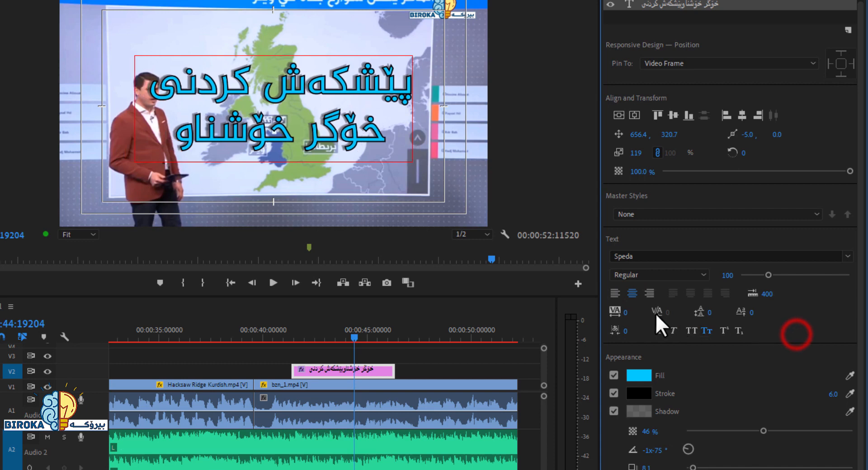
# Set the title's leading to -3, baseline shift to -15 and tab width to 388, and save the project.
pyautogui.moveTo(709, 313)
pyautogui.mouseDown()
pyautogui.moveTo(744, 313)
pyautogui.moveTo(669, 313)
pyautogui.moveTo(708, 313)
pyautogui.mouseUp()
pyautogui.click(742, 315)
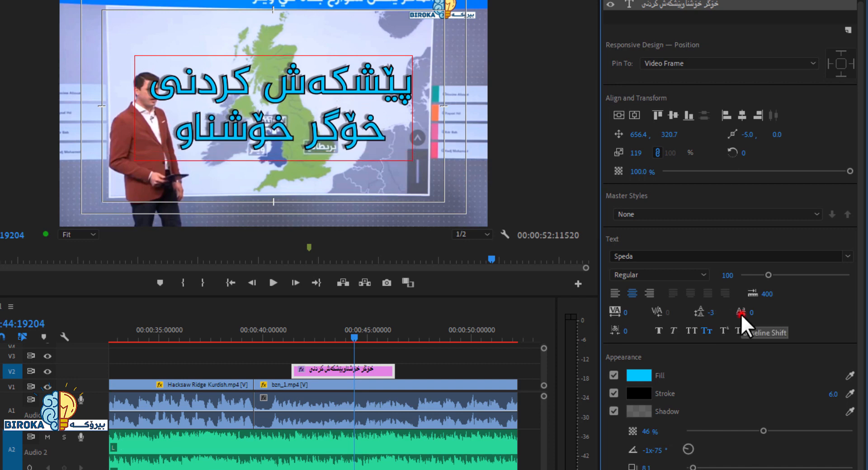
pyautogui.moveTo(752, 313); pyautogui.dragTo(767, 294)
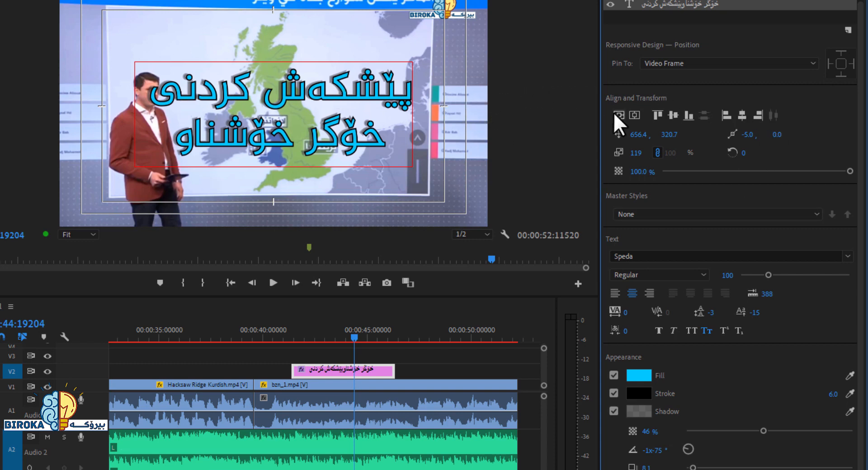
pyautogui.hotkey('ctrl', 's')
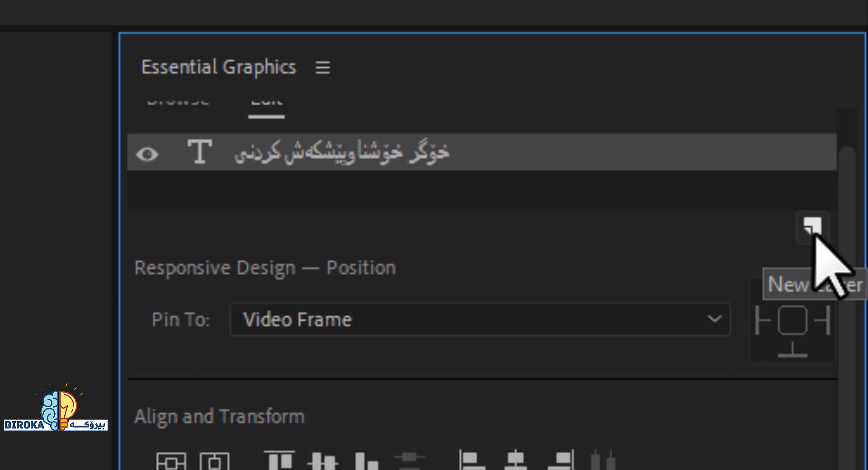
# Add a rectangle layer to the graphic and fill it with pale yellow FFEB81 sampled from the lightbulb logo in the video.
pyautogui.click(814, 232)
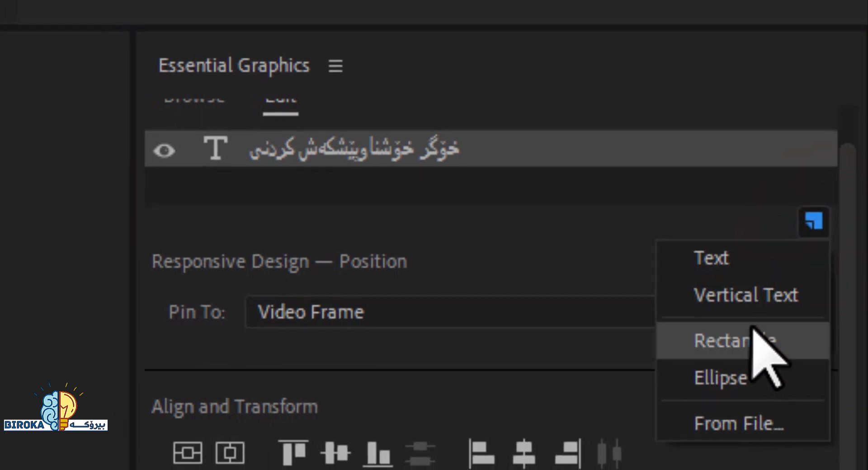
pyautogui.click(756, 339)
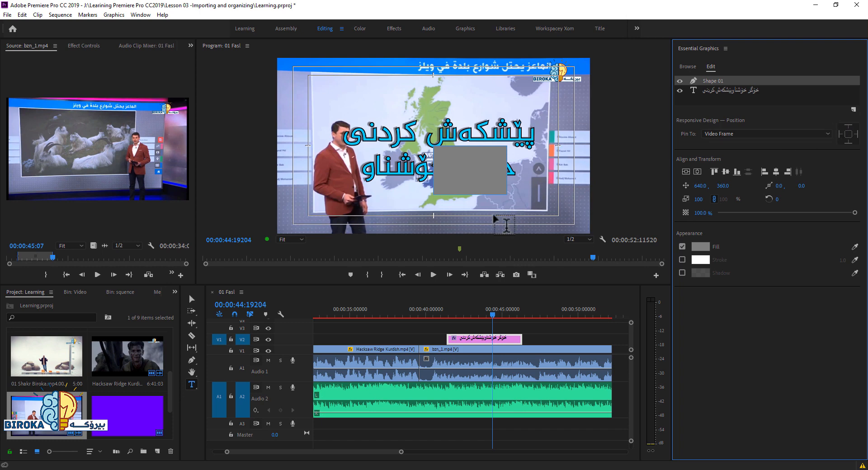
pyautogui.click(701, 246)
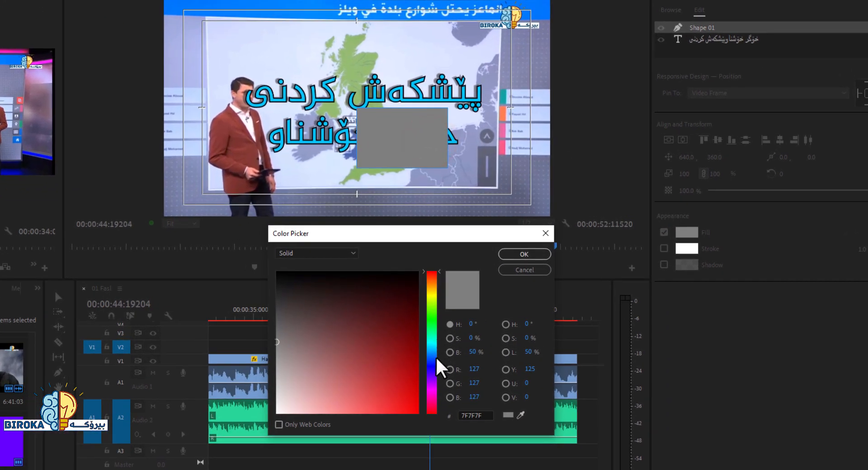
pyautogui.moveTo(432, 340); pyautogui.dragTo(432, 291)
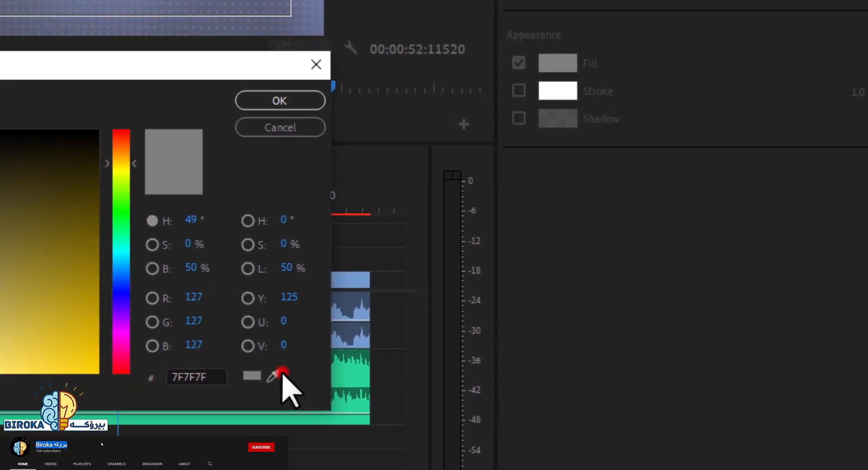
pyautogui.click(519, 414)
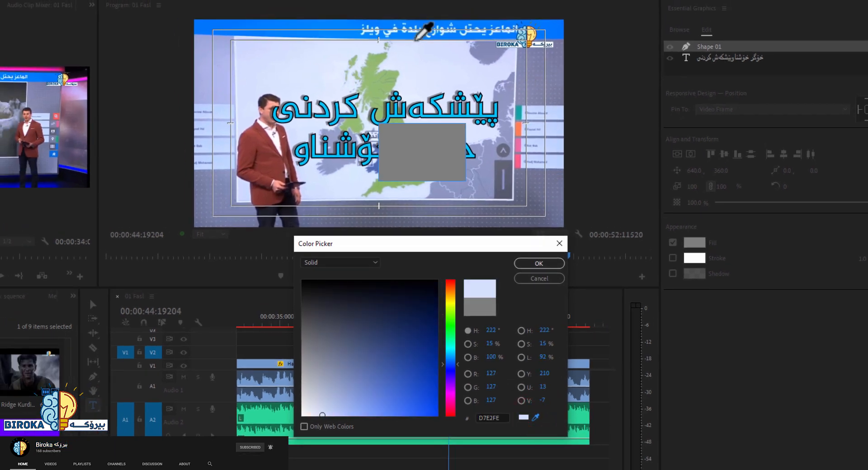
pyautogui.click(535, 417)
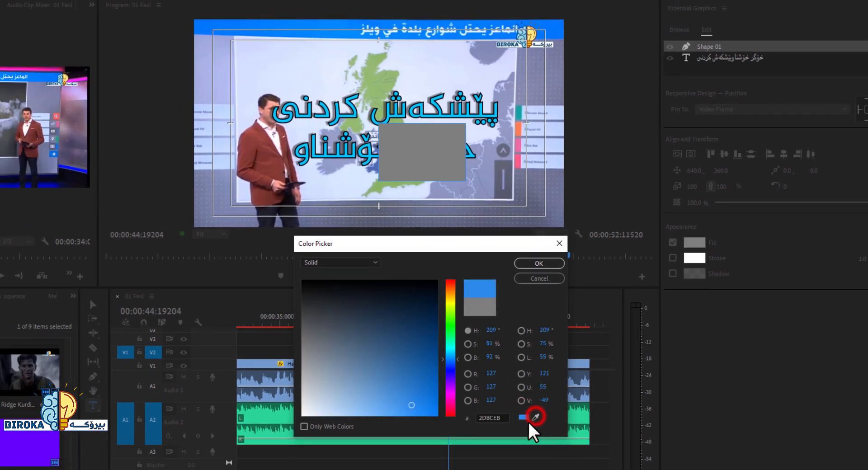
pyautogui.click(536, 417)
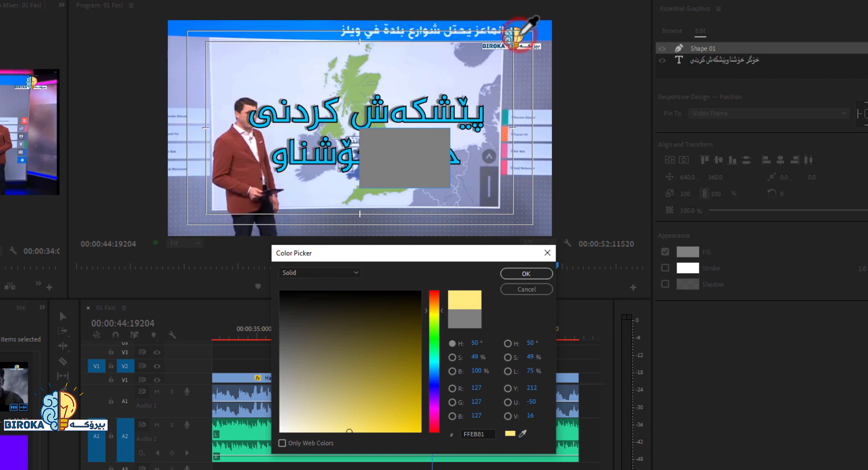
pyautogui.click(518, 36)
pyautogui.click(522, 274)
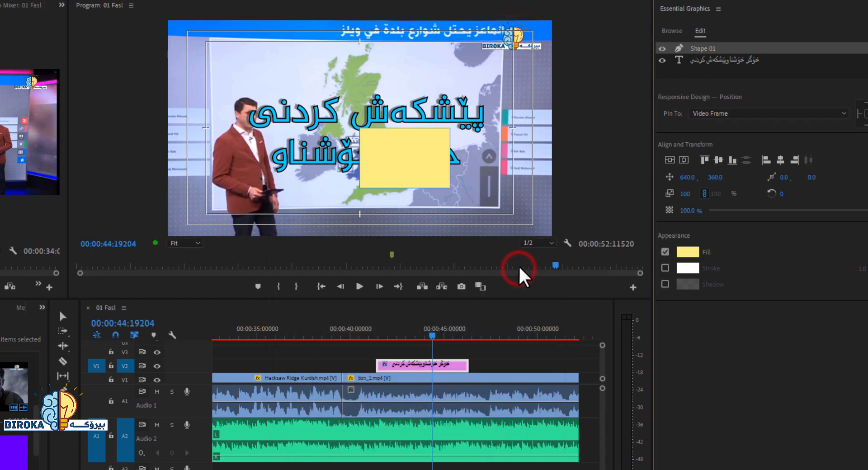
# Give the rectangle a blue stroke with a width of 7.0.
pyautogui.click(665, 268)
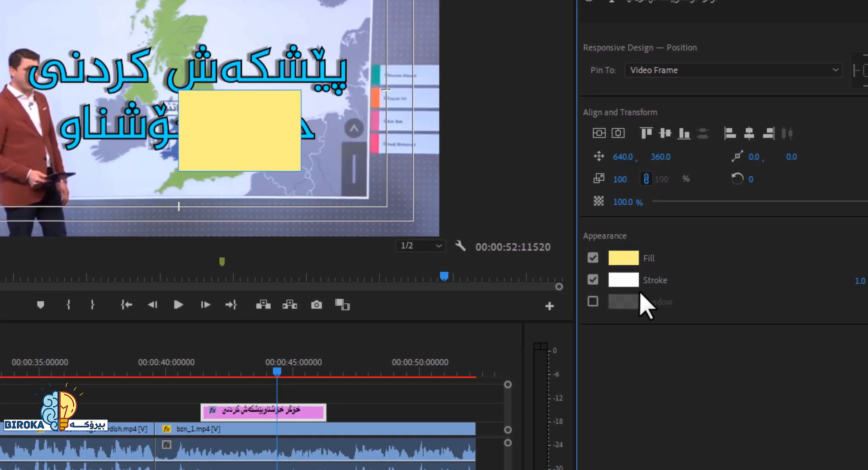
pyautogui.moveTo(860, 281)
pyautogui.mouseDown()
pyautogui.moveTo(867, 281)
pyautogui.moveTo(812, 275)
pyautogui.mouseUp()
pyautogui.click(587, 274)
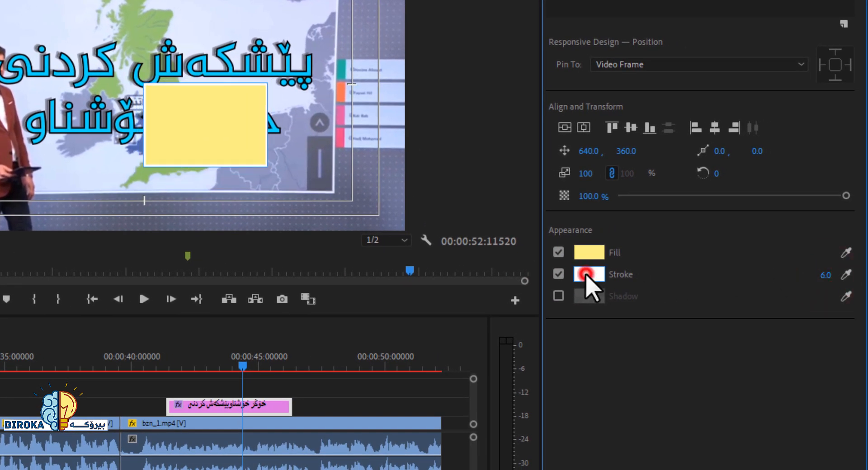
pyautogui.moveTo(247, 131); pyautogui.dragTo(373, 237)
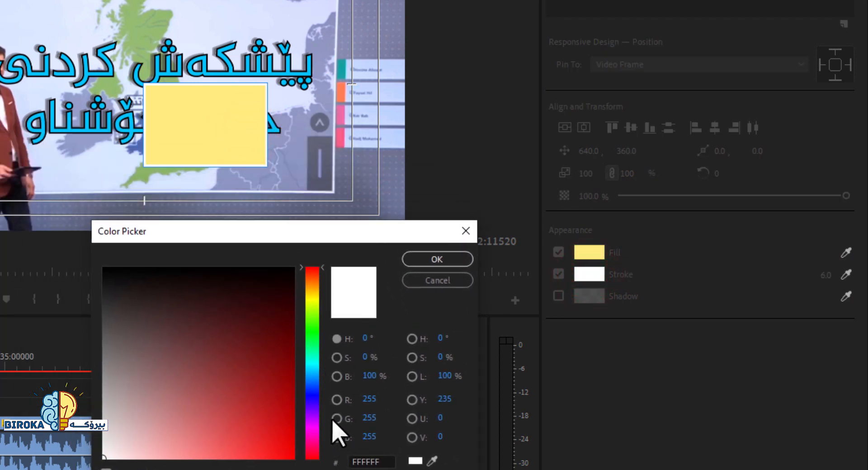
pyautogui.moveTo(312, 369); pyautogui.dragTo(315, 390)
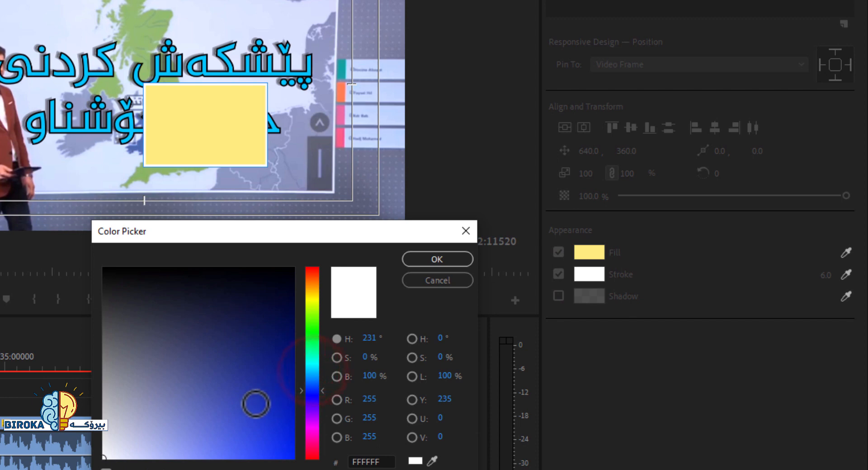
pyautogui.moveTo(254, 403); pyautogui.dragTo(293, 458)
pyautogui.click(465, 259)
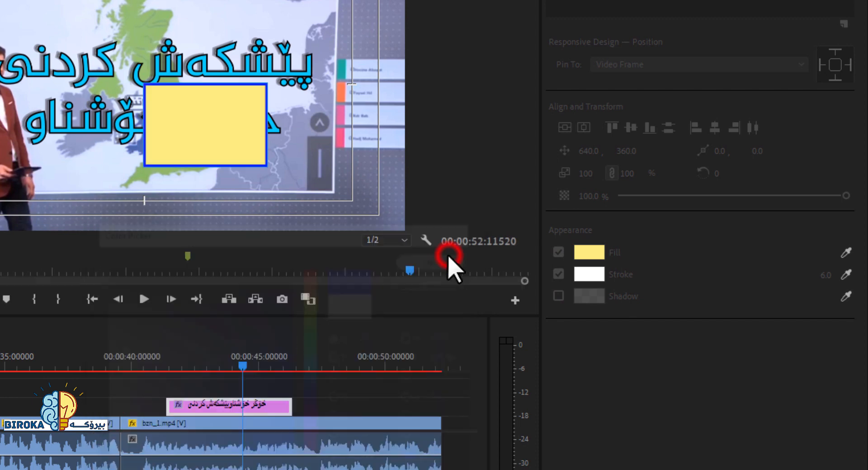
pyautogui.moveTo(825, 276); pyautogui.dragTo(824, 276)
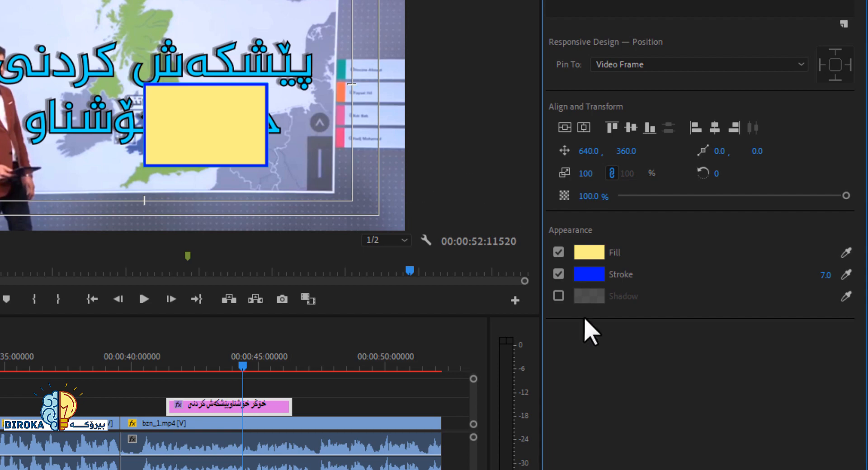
# Move the rectangle to position 275.0, 260.0, stretch it over the two-line title, and save the project.
pyautogui.click(198, 119)
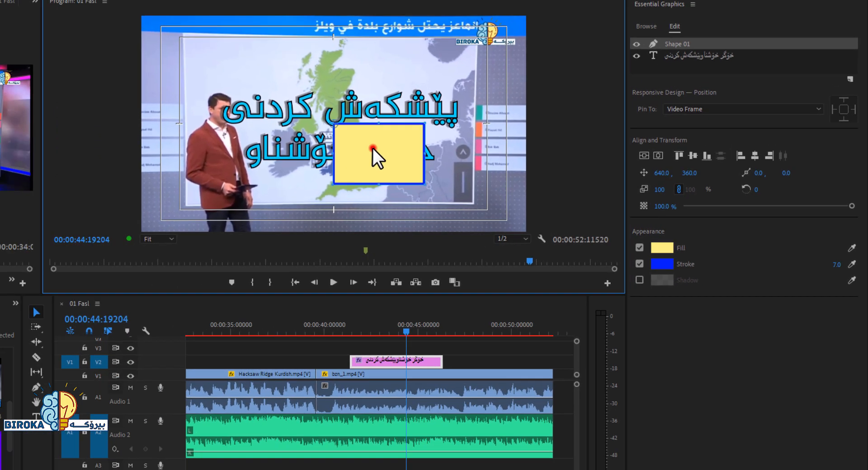
pyautogui.moveTo(373, 149); pyautogui.dragTo(309, 126)
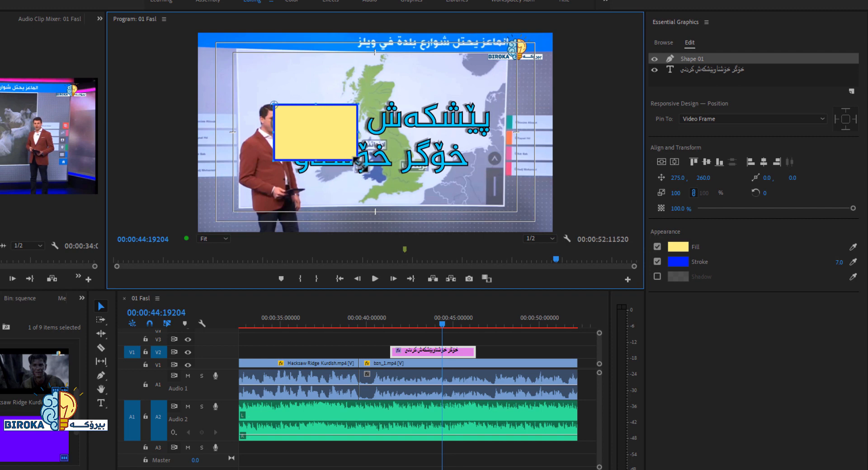
pyautogui.moveTo(384, 171); pyautogui.dragTo(492, 175)
pyautogui.hotkey('ctrl', 's')
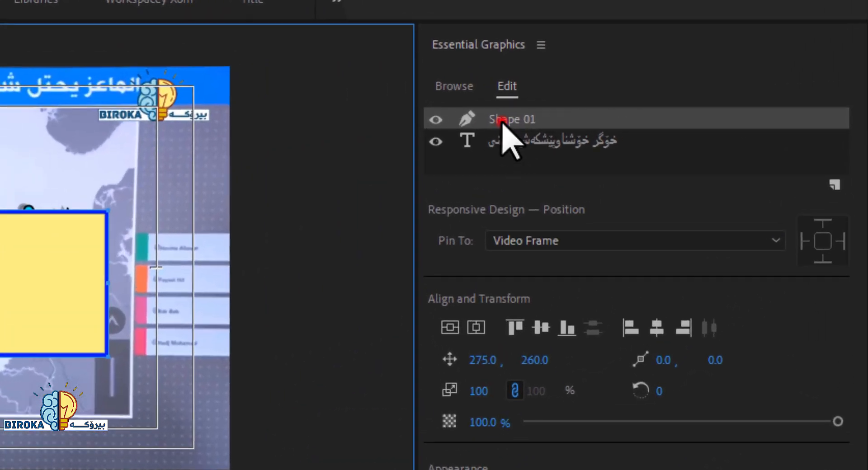
# Place the rectangle layer beneath the title text and extend its upper and side edges to leave a margin around the text.
pyautogui.moveTo(502, 122); pyautogui.dragTo(500, 153)
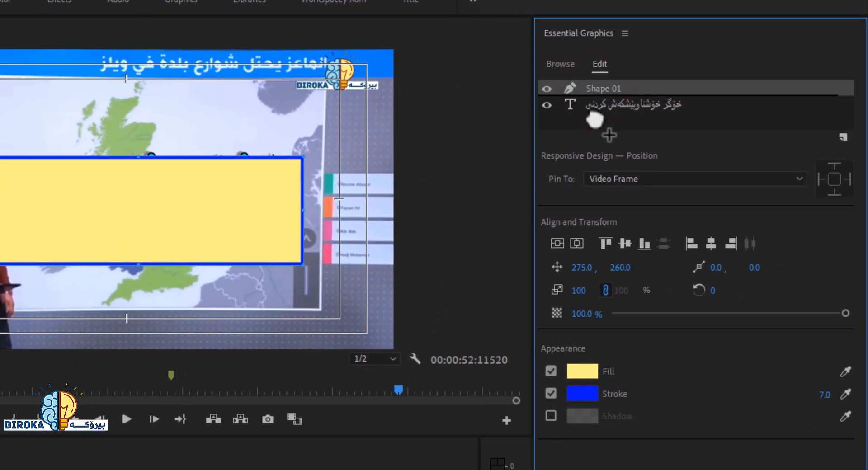
pyautogui.moveTo(595, 120); pyautogui.dragTo(595, 127)
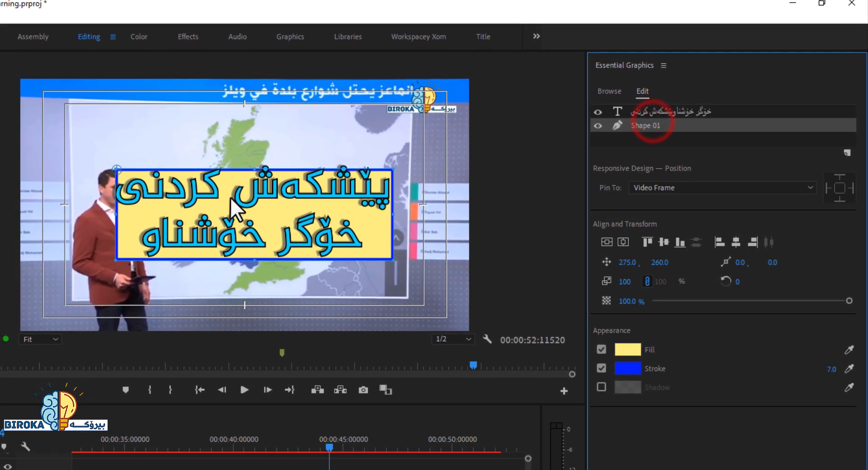
pyautogui.moveTo(255, 169); pyautogui.dragTo(256, 161)
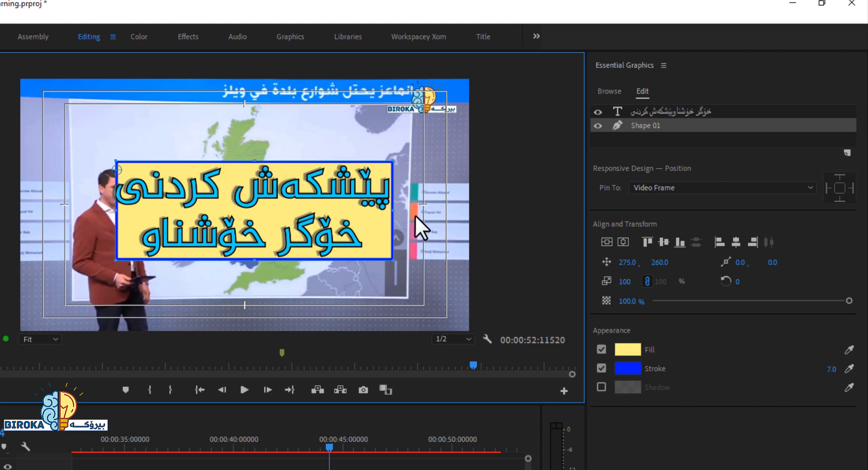
pyautogui.moveTo(397, 210); pyautogui.dragTo(402, 210)
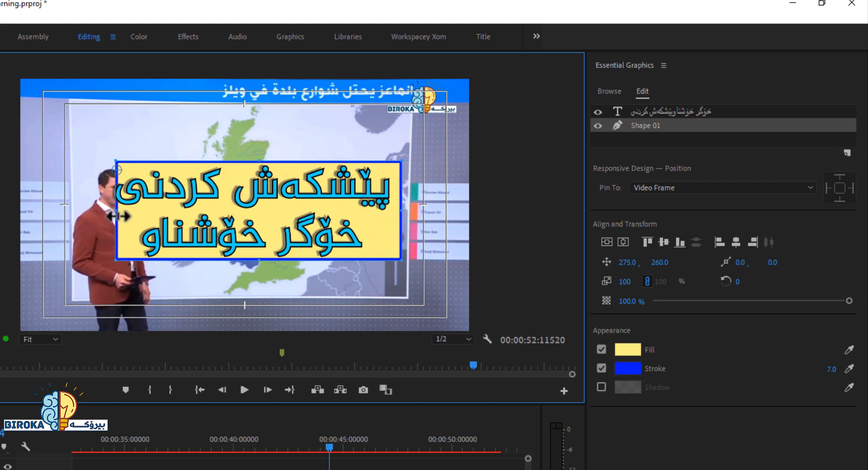
pyautogui.moveTo(117, 212); pyautogui.dragTo(112, 213)
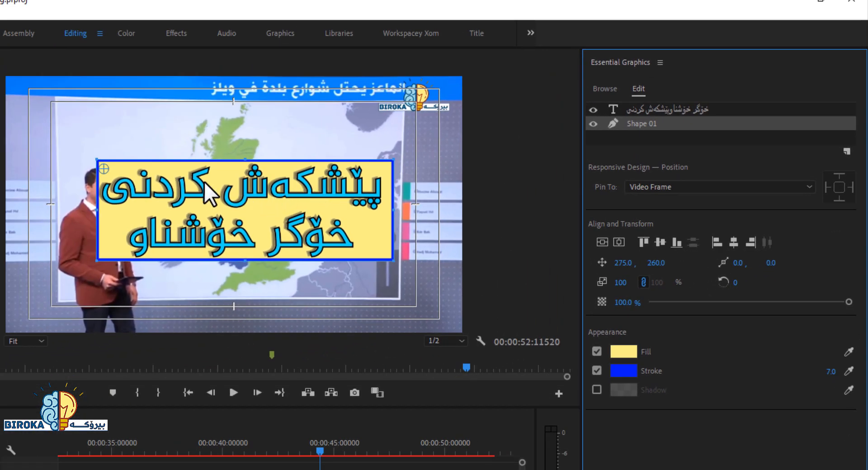
# Pin all four edges of the rectangle to the title text layer.
pyautogui.click(842, 187)
pyautogui.click(638, 124)
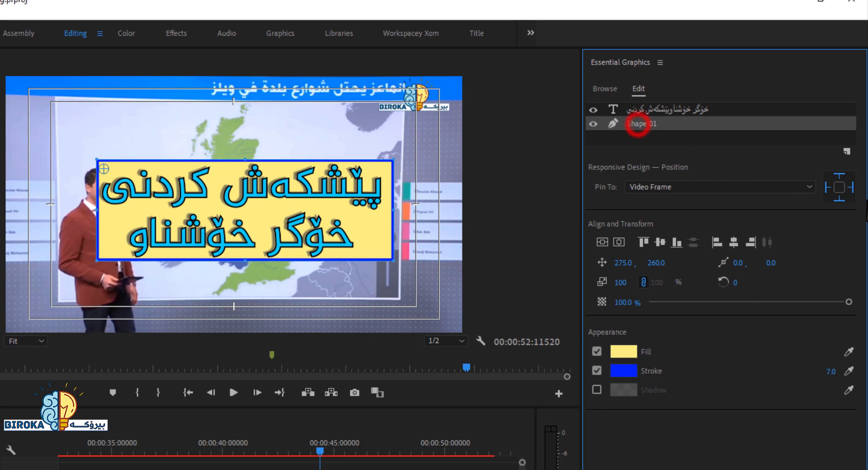
pyautogui.click(808, 188)
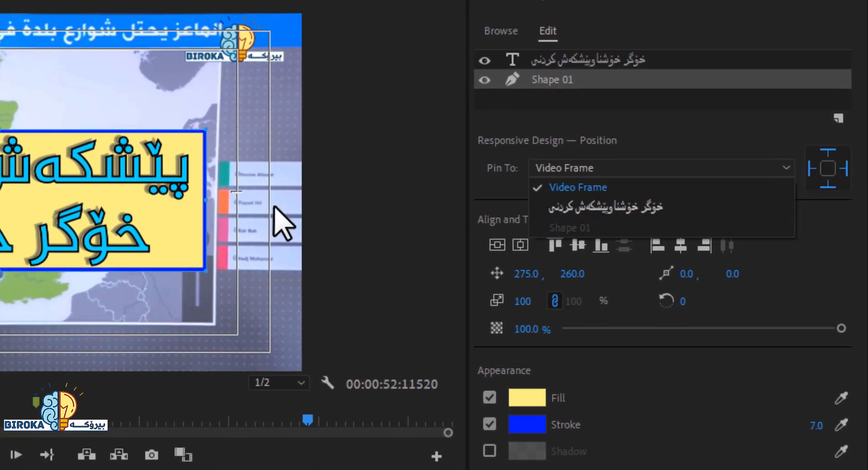
pyautogui.click(640, 211)
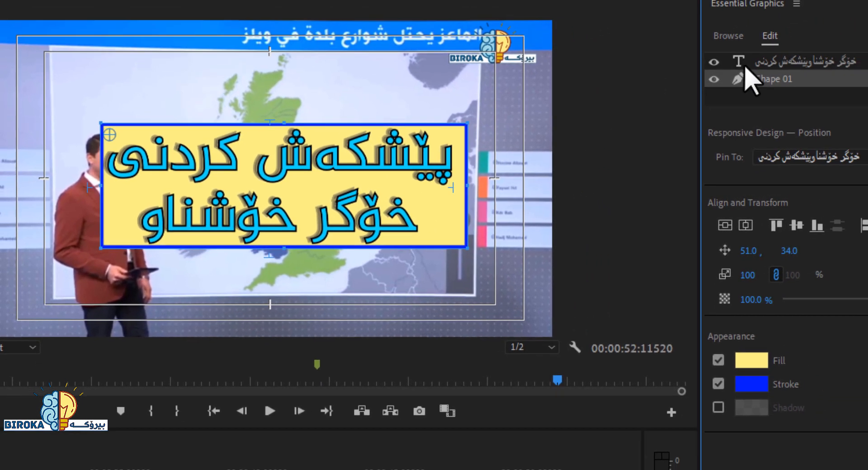
# Clear all wording from the title text layer and switch the keyboard input to a Kurdish layout.
pyautogui.click(755, 77)
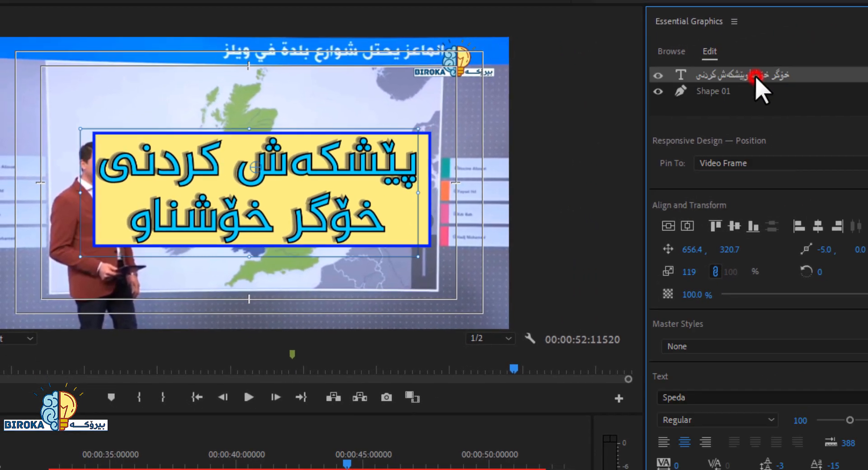
pyautogui.doubleClick(385, 165)
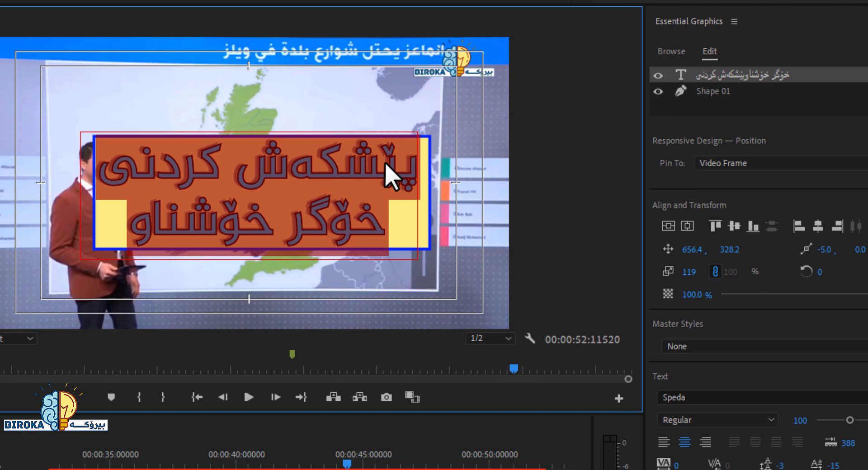
pyautogui.write('t')
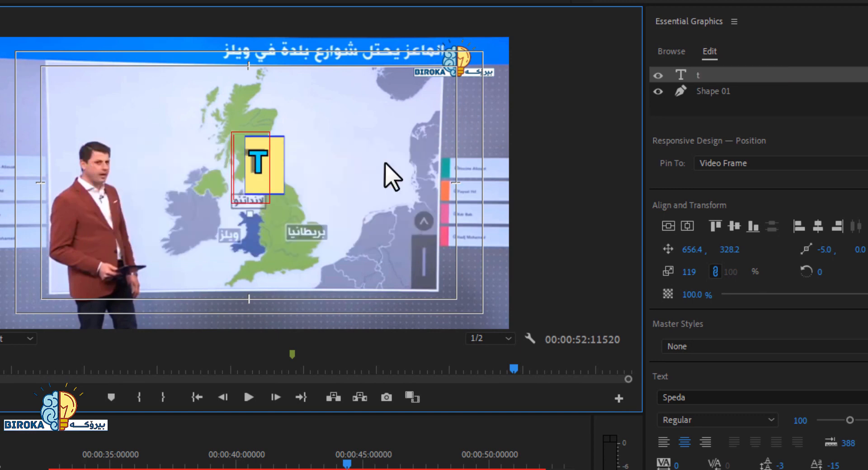
pyautogui.press('BackSpace')
pyautogui.press('super+space')
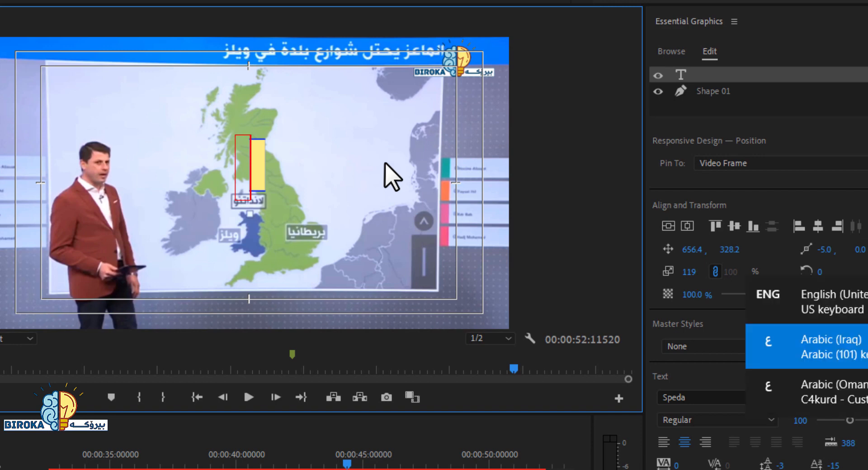
pyautogui.hotkey('ctrl', 's')
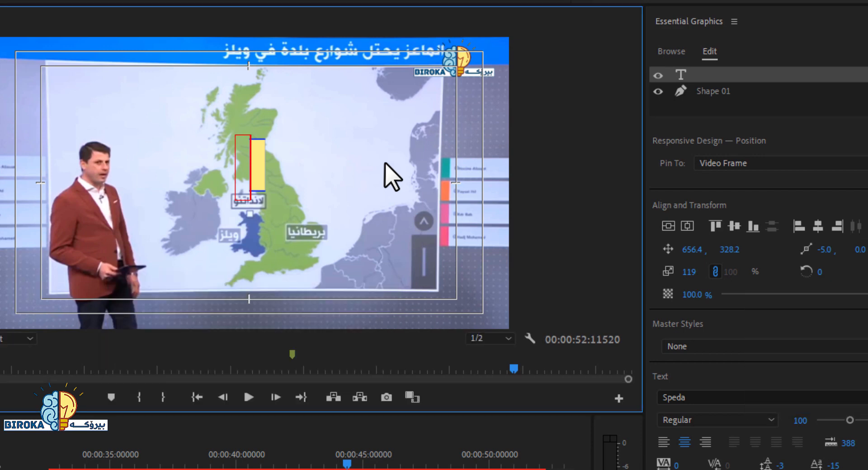
pyautogui.write('ق')
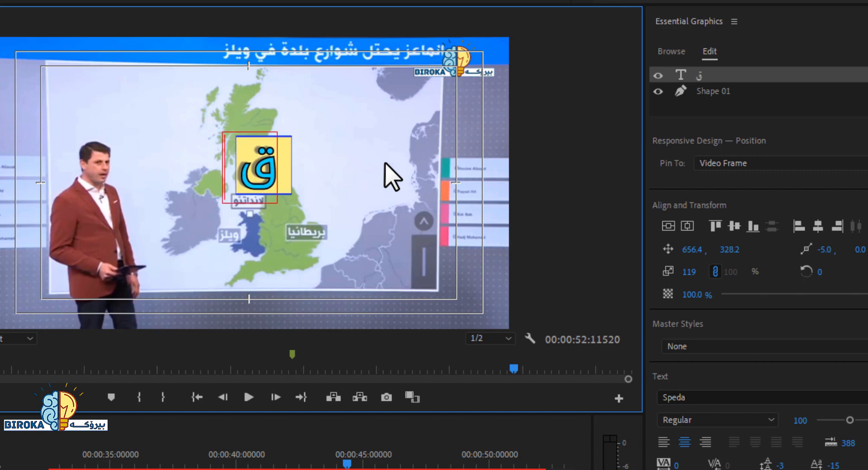
pyautogui.press('BackSpace')
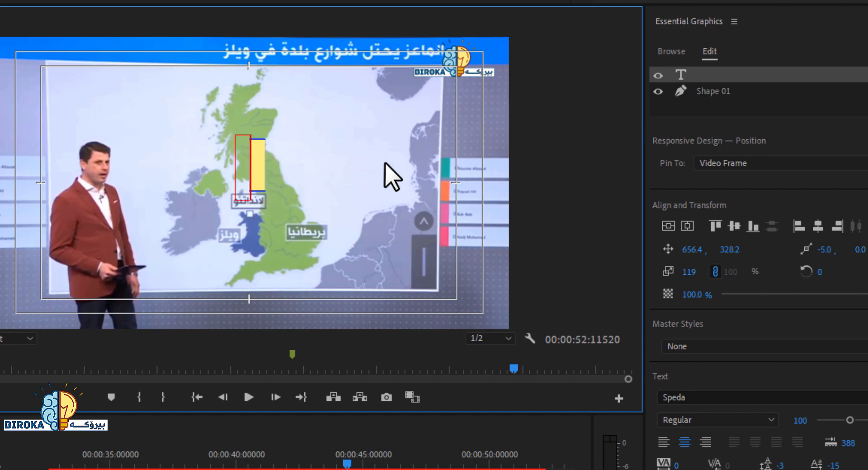
# Enter "راپۆرتێ لەسەر بزن" as the new title wording.
pyautogui.write('راپۆ')
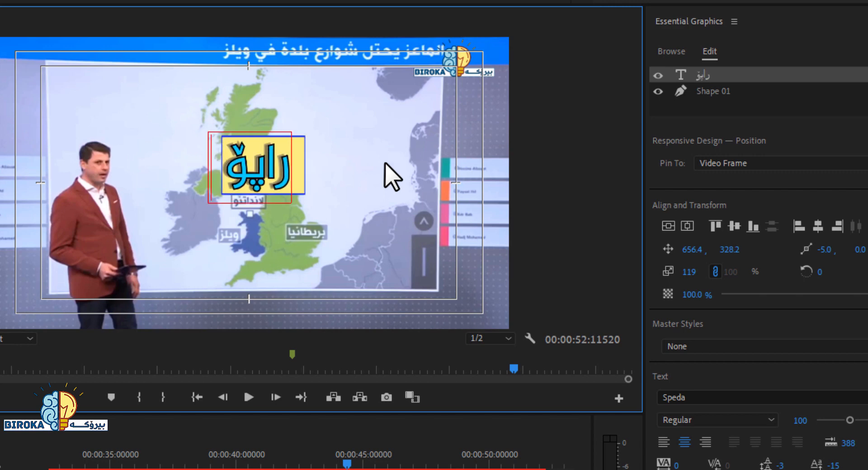
pyautogui.write('رتێ')
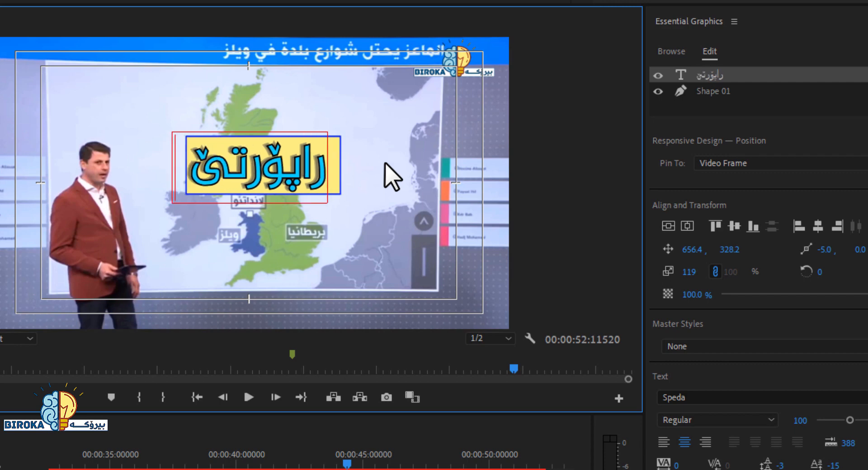
pyautogui.write(' لەسەر')
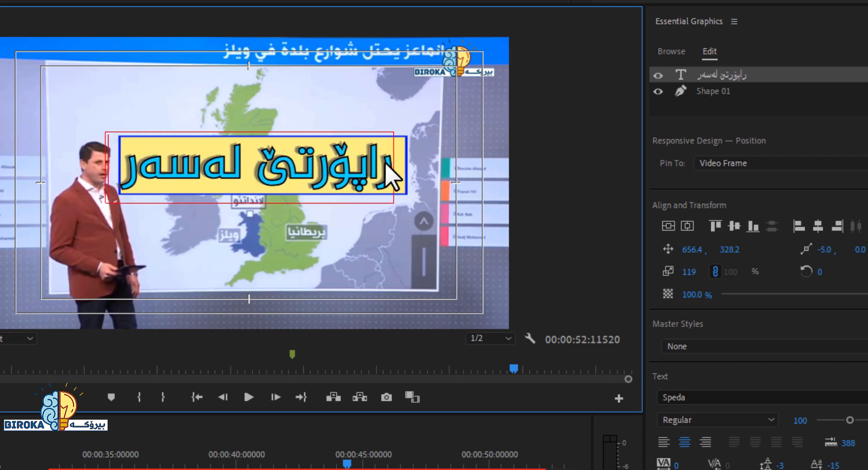
pyautogui.write(' بزم')
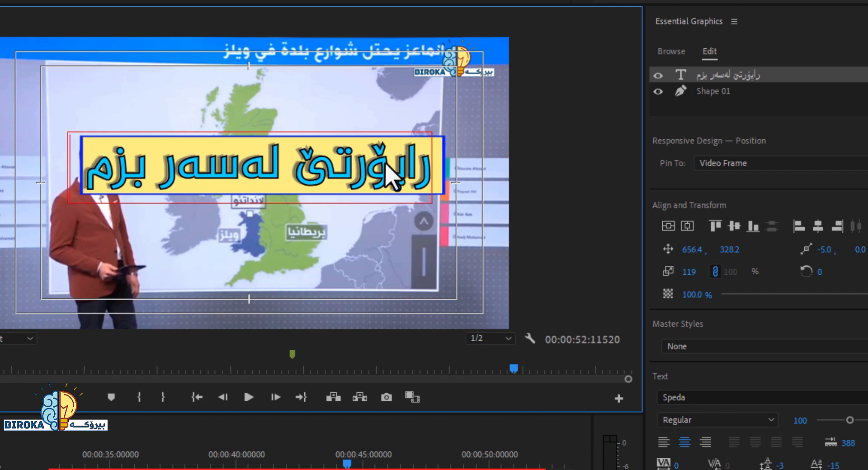
pyautogui.press('BackSpace')
pyautogui.write('ن')
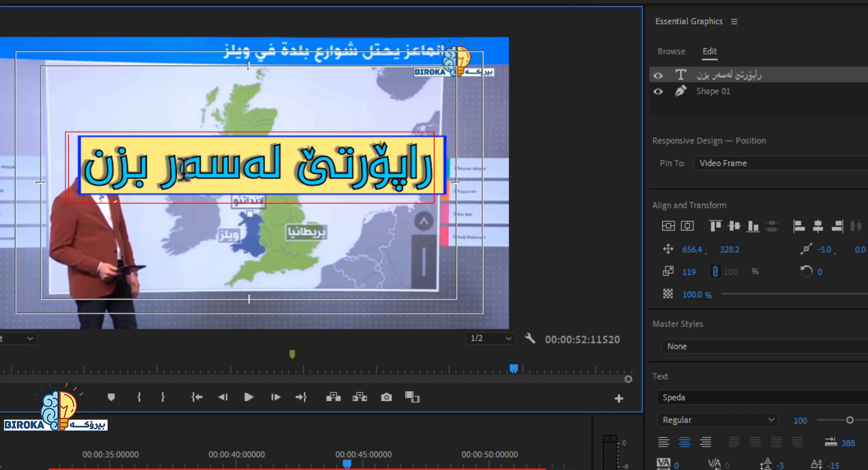
# Shorten the title to "راپۆرتێ لەس" to test the pinned rectangle, and retype the ending so it reads "راپۆرتێ لەسەر بزن".
pyautogui.press('BackSpace')
pyautogui.press('BackSpace')
pyautogui.press('BackSpace')
pyautogui.press('BackSpace')
pyautogui.press('BackSpace')
pyautogui.press('BackSpace')
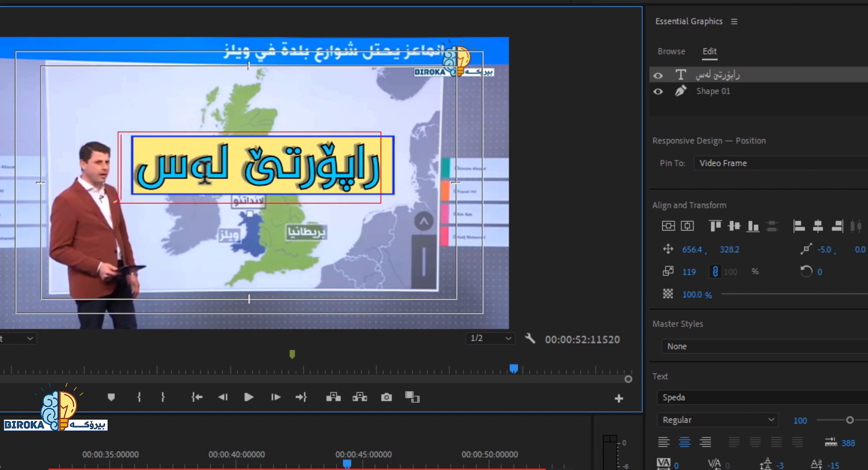
pyautogui.write('ەر')
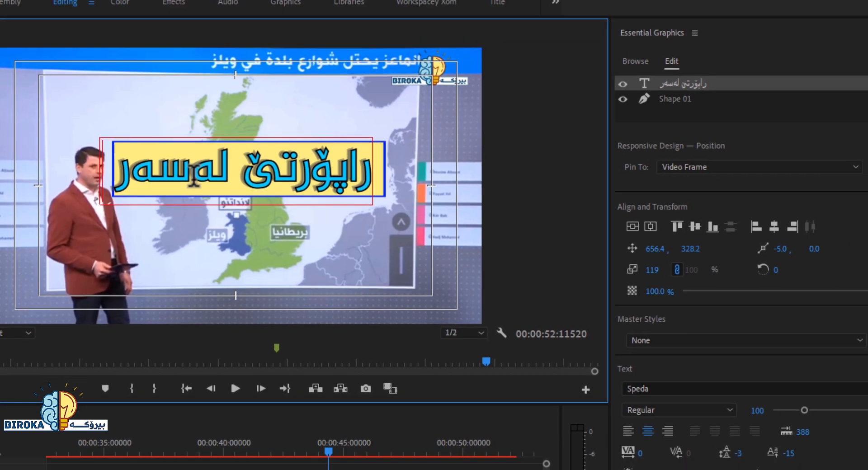
pyautogui.write(' ب')
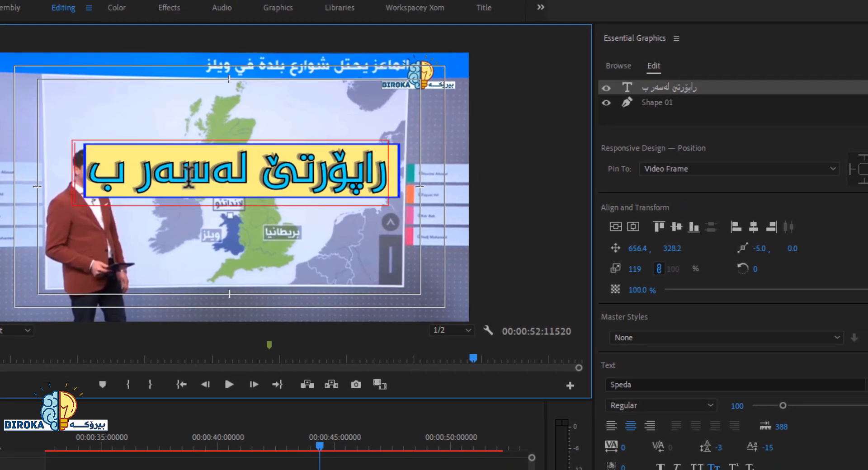
pyautogui.write('و')
pyautogui.press('BackSpace')
pyautogui.write('زن')
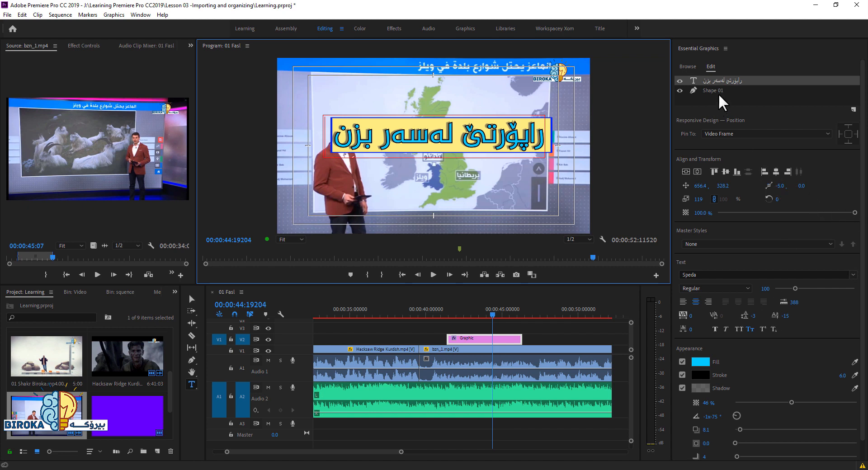
# Try a font size of 57 on the whole title text and return it to 100.
pyautogui.click(719, 81)
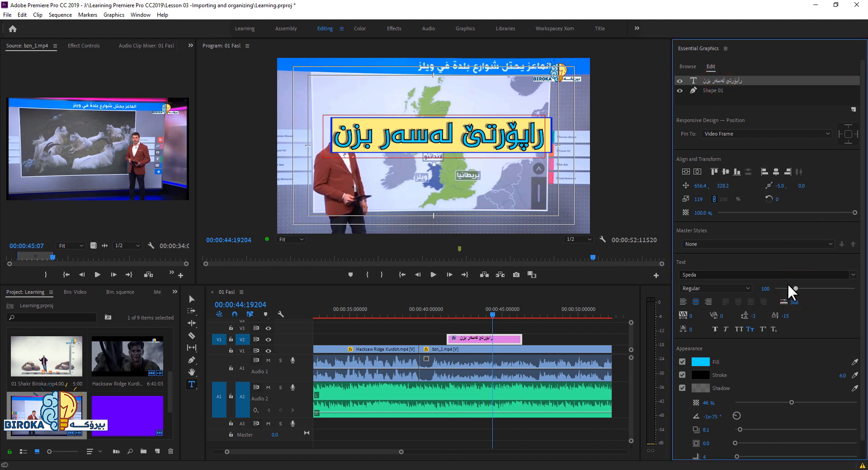
pyautogui.tripleClick(475, 129)
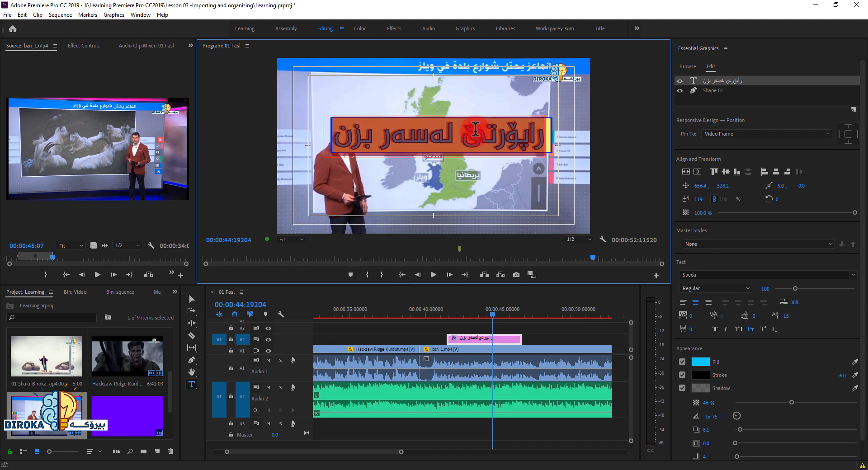
pyautogui.moveTo(794, 286)
pyautogui.mouseDown()
pyautogui.moveTo(780, 286)
pyautogui.moveTo(800, 288)
pyautogui.moveTo(787, 288)
pyautogui.mouseUp()
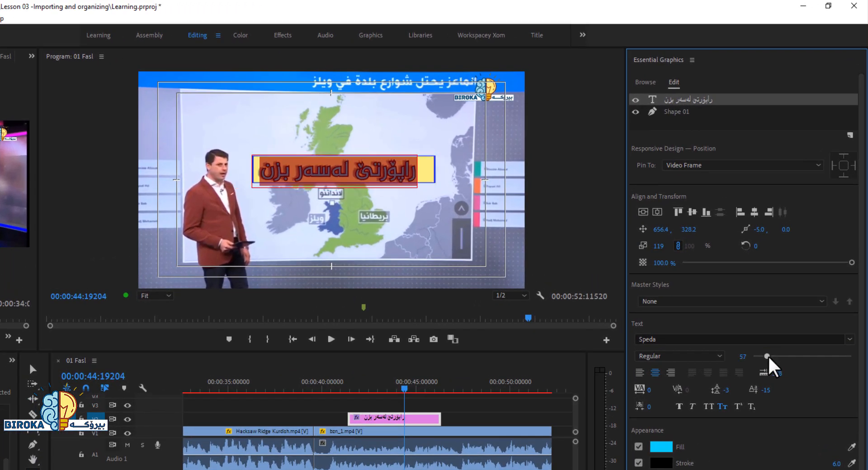
pyautogui.moveTo(768, 357); pyautogui.dragTo(778, 358)
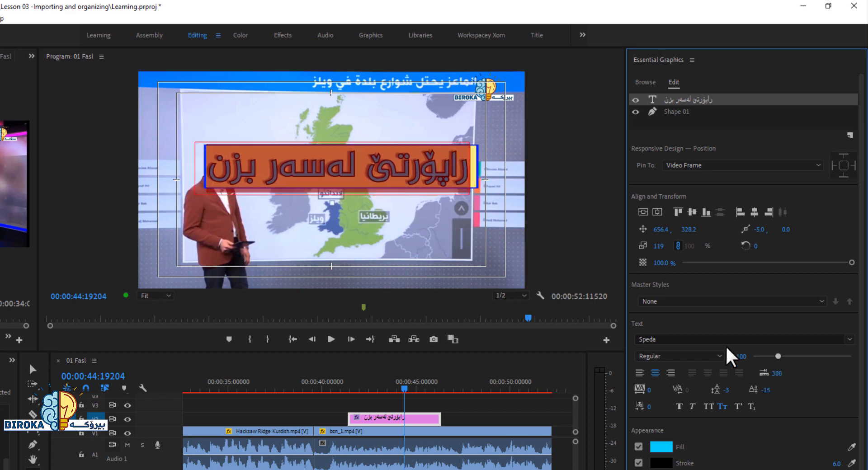
# Set the font size of the entire title text to 73.
pyautogui.click(409, 163)
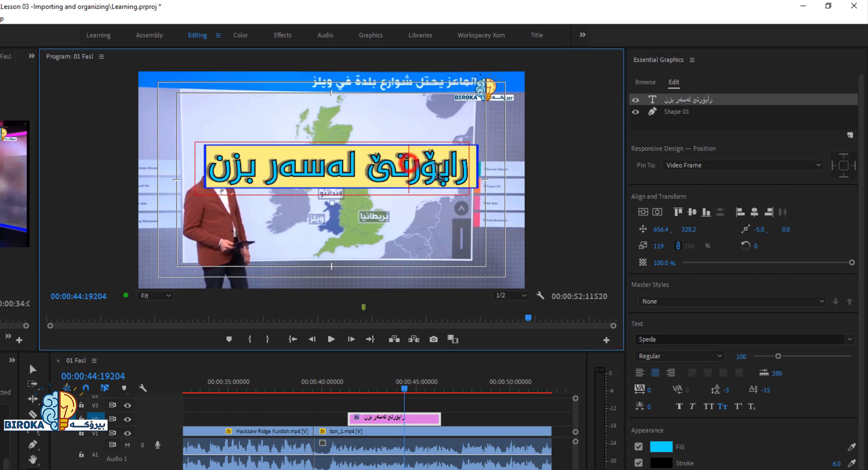
pyautogui.click(776, 355)
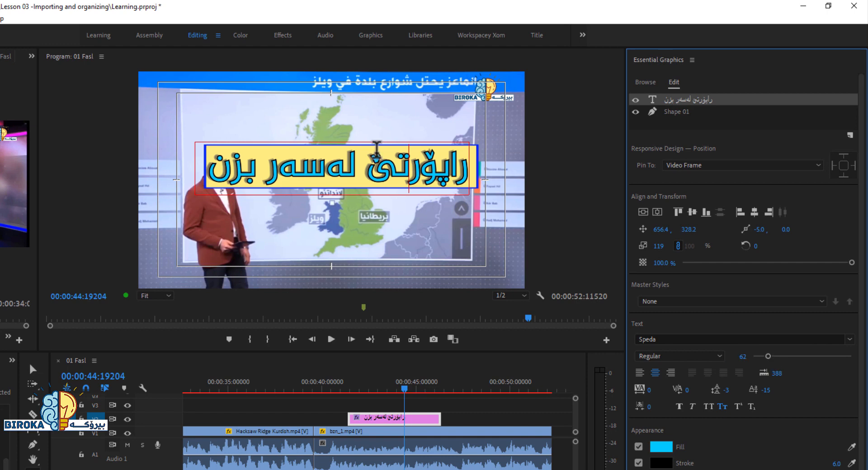
pyautogui.tripleClick(382, 166)
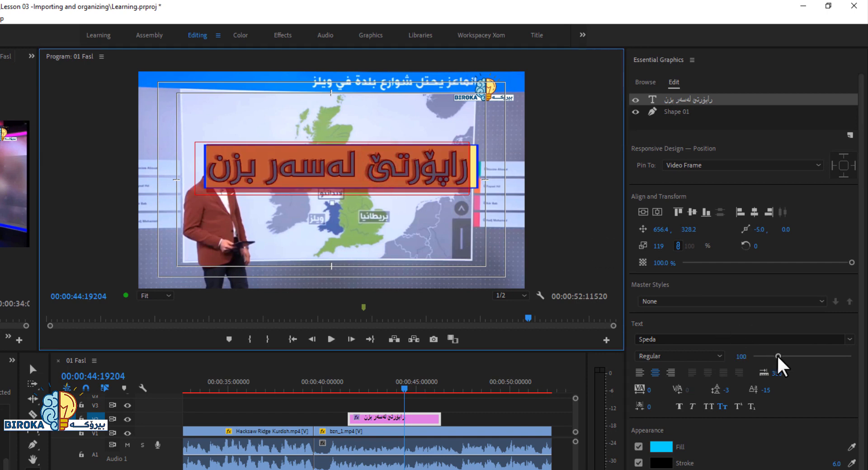
pyautogui.moveTo(778, 356); pyautogui.dragTo(774, 356)
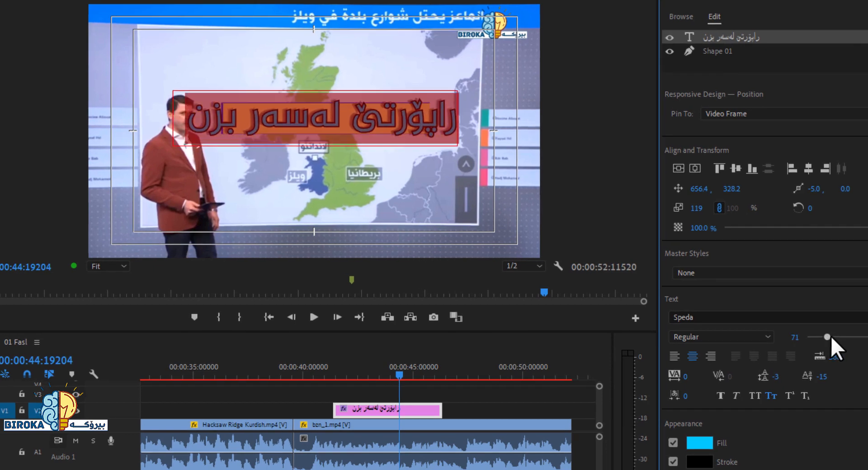
pyautogui.moveTo(831, 335)
pyautogui.mouseDown()
pyautogui.moveTo(817, 336)
pyautogui.moveTo(827, 337)
pyautogui.mouseUp()
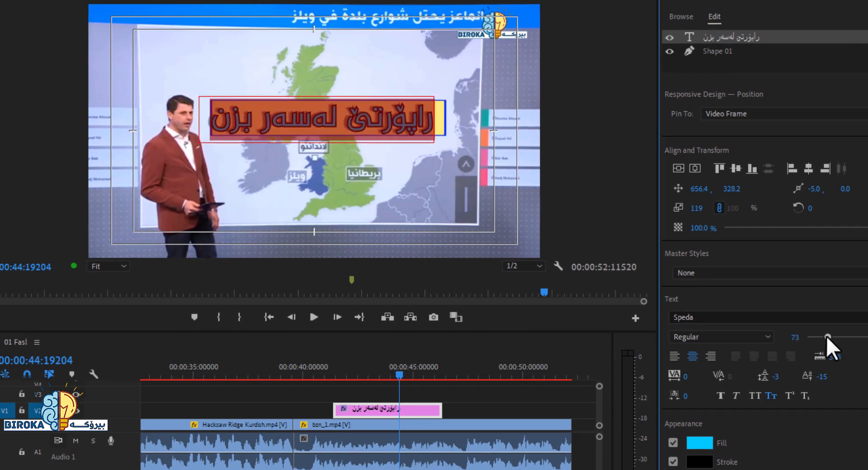
# Center the title vertically in the video frame and save the project.
pyautogui.click(679, 169)
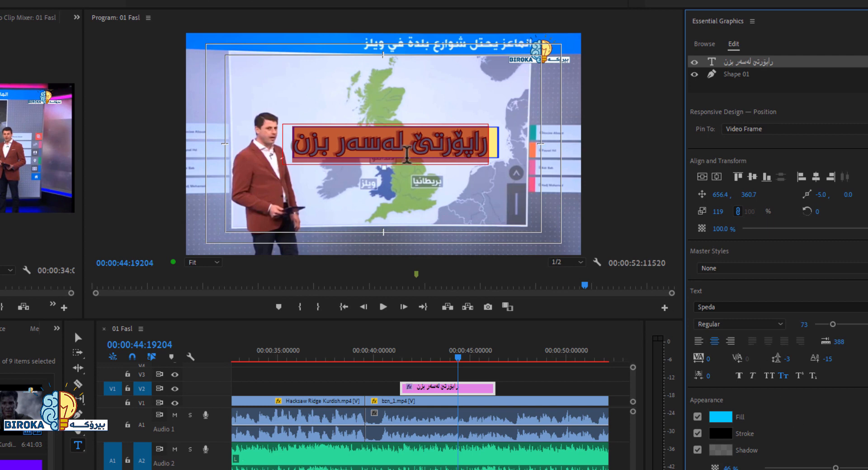
pyautogui.click(420, 142)
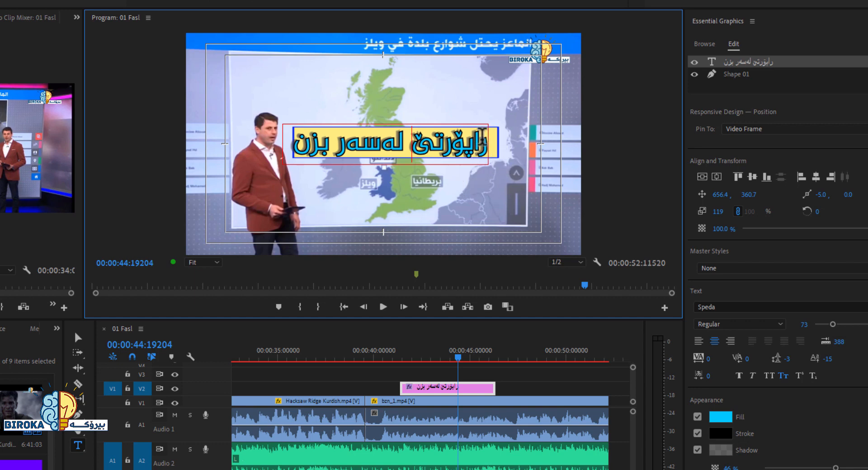
pyautogui.click(478, 143)
pyautogui.click(295, 144)
pyautogui.click(296, 146)
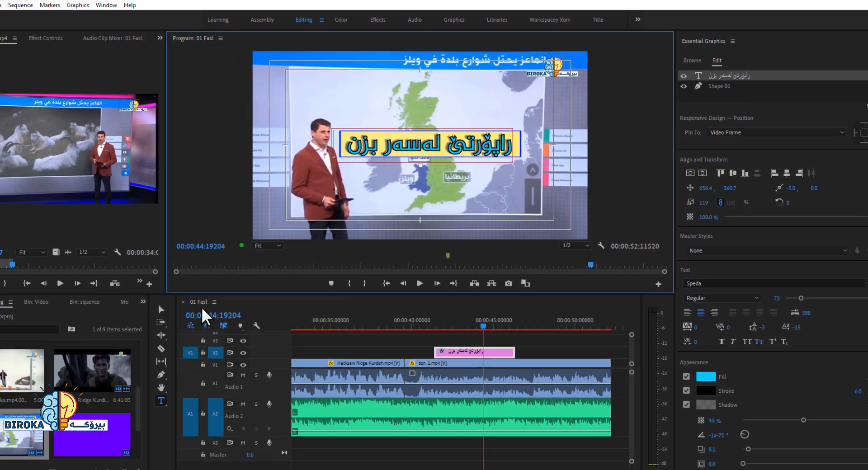
pyautogui.hotkey('ctrl', 's')
# Move the title to the lower right of the video frame at position 783.2, 589.2 and scale it to 98%.
pyautogui.click(193, 299)
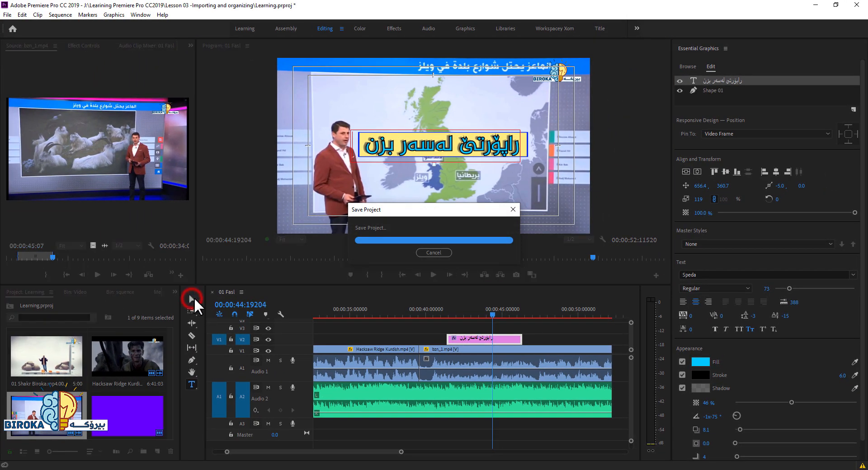
pyautogui.moveTo(418, 151); pyautogui.dragTo(452, 207)
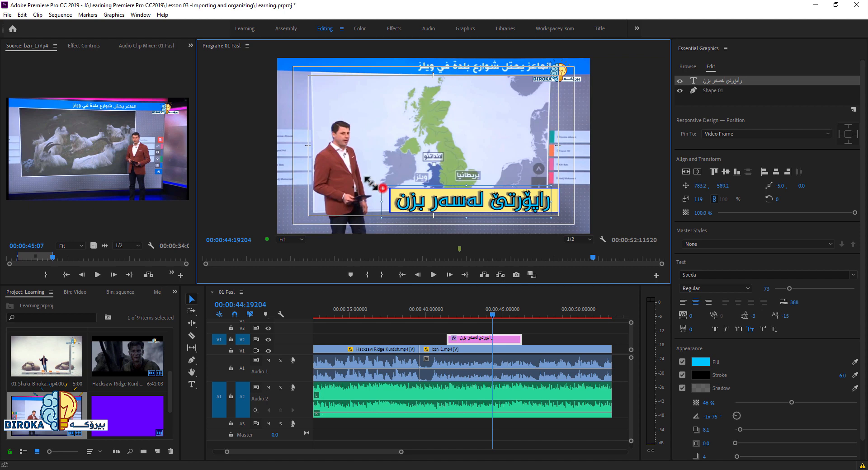
pyautogui.moveTo(381, 186)
pyautogui.mouseDown()
pyautogui.moveTo(358, 179)
pyautogui.moveTo(383, 186)
pyautogui.mouseUp()
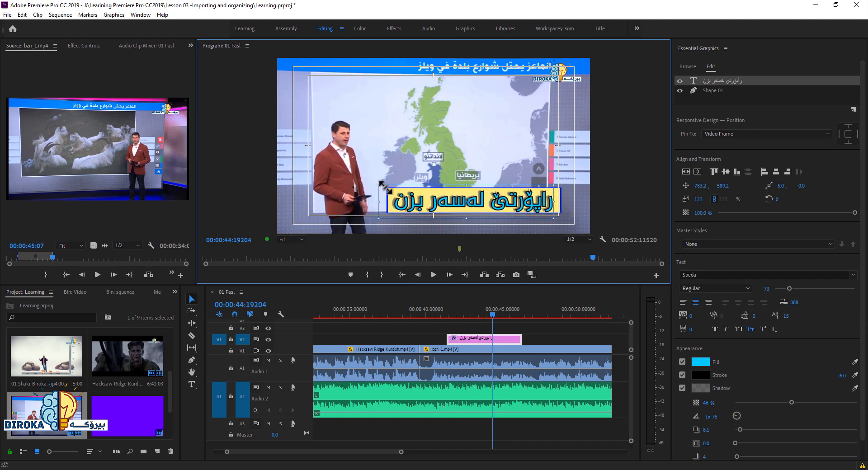
pyautogui.moveTo(382, 185); pyautogui.dragTo(395, 189)
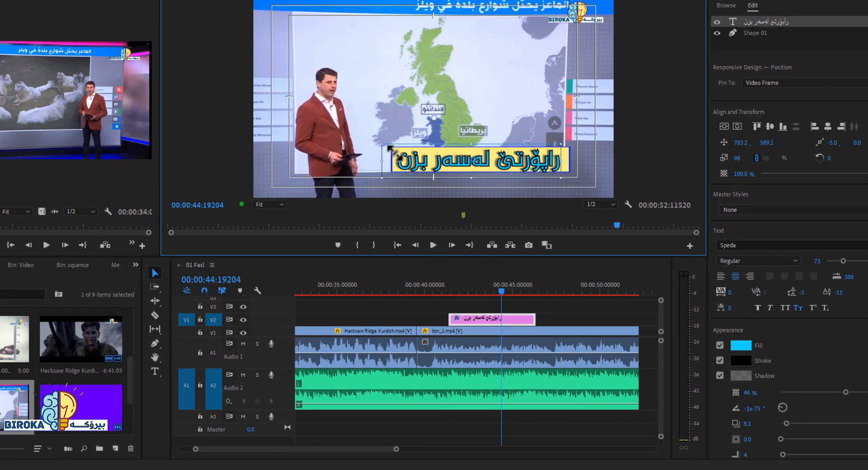
# Reposition the scaled title near the frame's lower-right corner at 833.6, 597.7, saving the project along the way.
pyautogui.moveTo(442, 171); pyautogui.dragTo(455, 166)
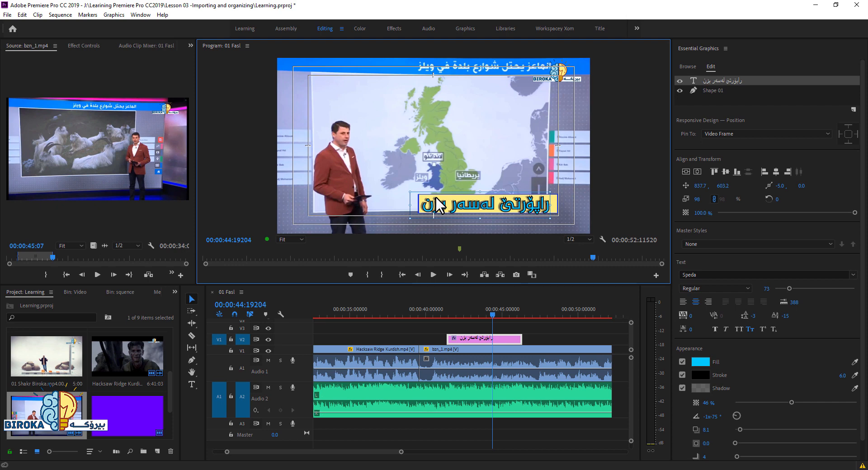
pyautogui.hotkey('ctrl', 's')
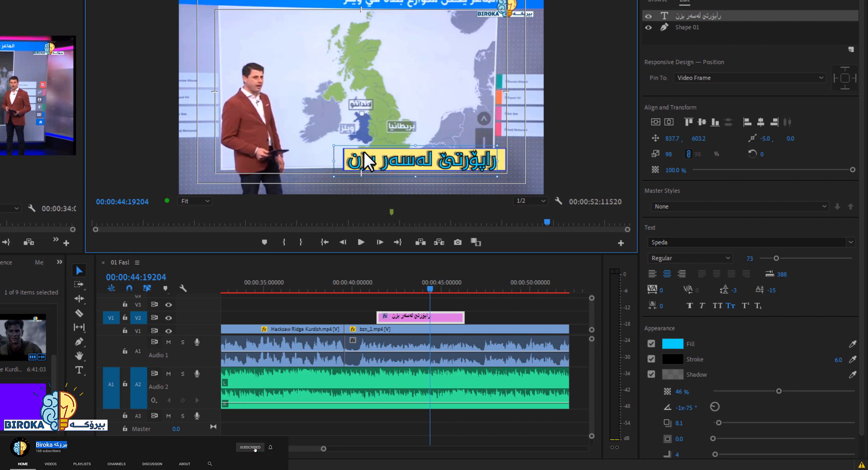
pyautogui.moveTo(384, 161)
pyautogui.mouseDown()
pyautogui.moveTo(373, 158)
pyautogui.moveTo(383, 159)
pyautogui.mouseUp()
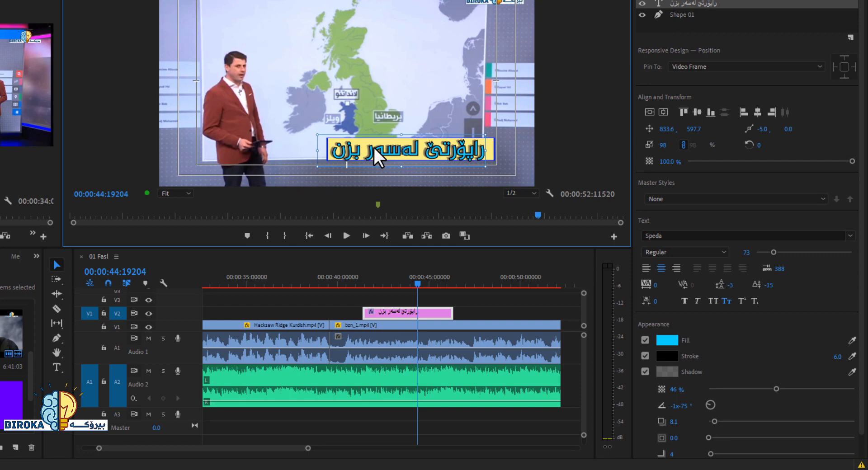
# Reposition the title near the frame's lower-right corner at 823.0, 606.0 and save the project.
pyautogui.click(454, 202)
pyautogui.moveTo(370, 147); pyautogui.dragTo(372, 147)
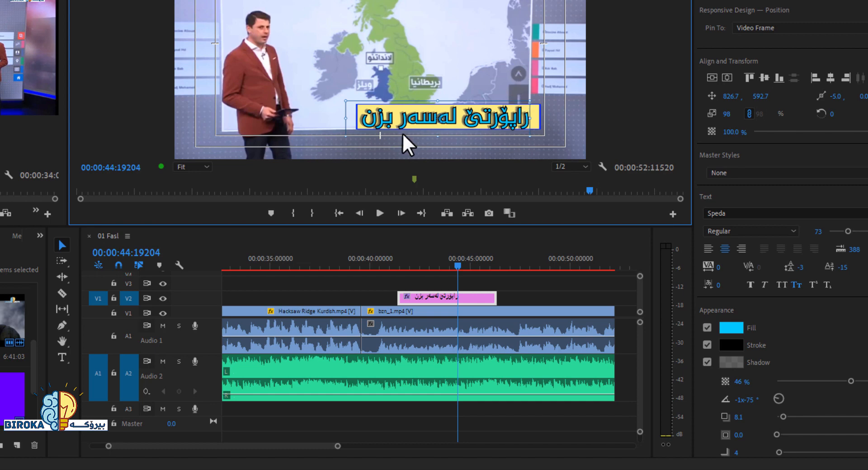
pyautogui.moveTo(448, 115)
pyautogui.mouseDown()
pyautogui.moveTo(436, 113)
pyautogui.moveTo(446, 120)
pyautogui.mouseUp()
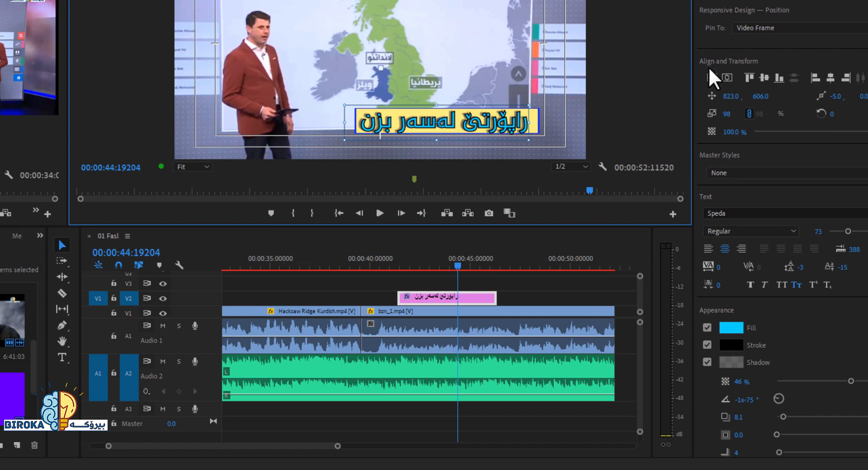
pyautogui.click(854, 330)
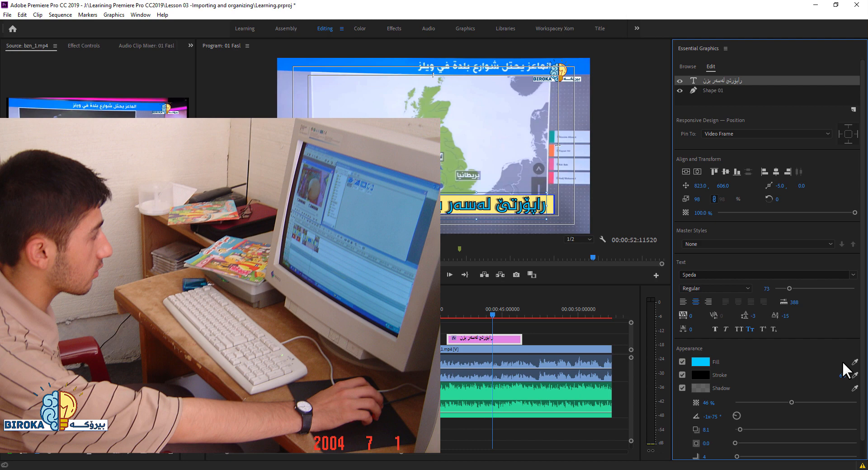
pyautogui.hotkey('ctrl', 's')
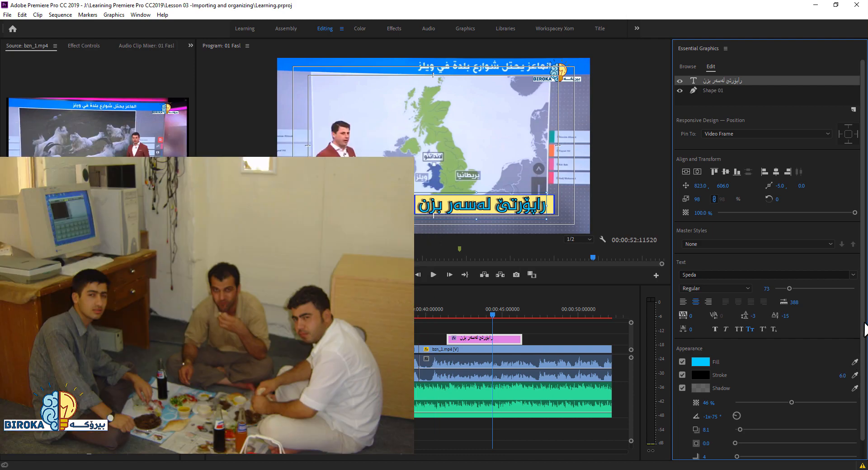
pyautogui.moveTo(864, 323)
pyautogui.mouseDown()
pyautogui.moveTo(864, 340)
pyautogui.moveTo(864, 308)
pyautogui.mouseUp()
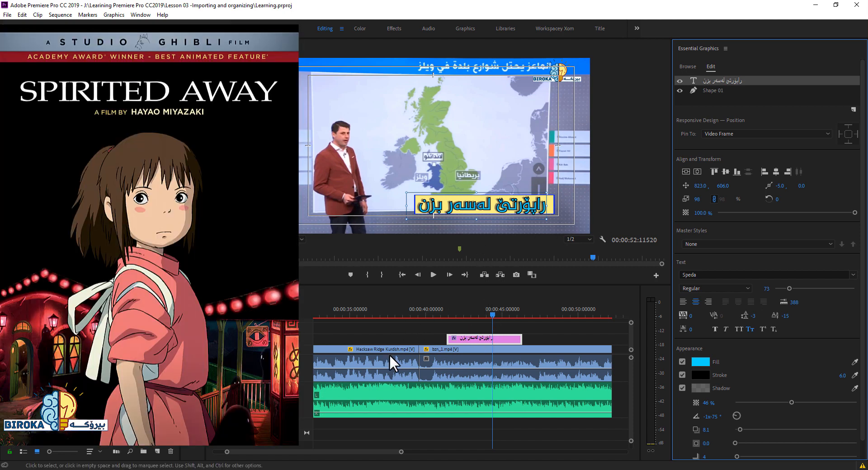
pyautogui.moveTo(380, 453); pyautogui.dragTo(394, 453)
pyautogui.moveTo(375, 460); pyautogui.dragTo(388, 457)
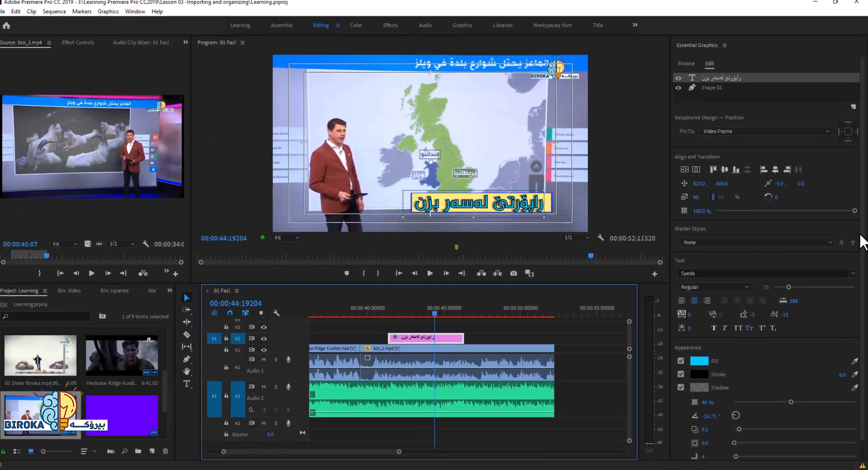
pyautogui.moveTo(863, 234)
pyautogui.mouseDown()
pyautogui.moveTo(863, 253)
pyautogui.moveTo(864, 220)
pyautogui.mouseUp()
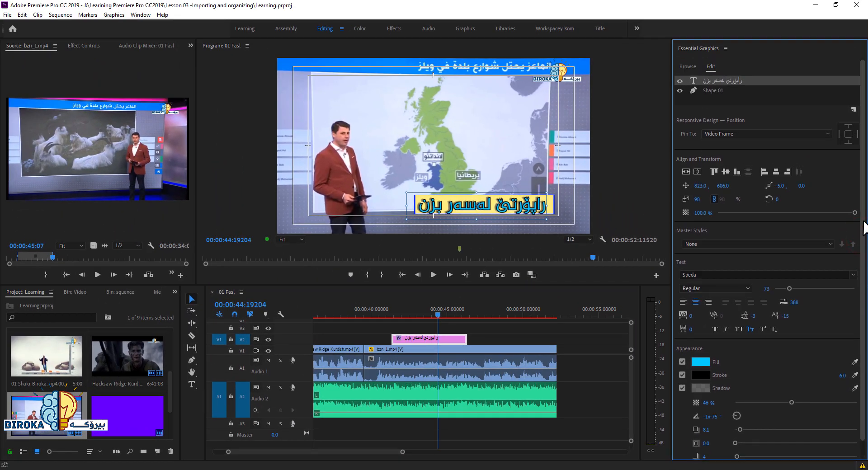
pyautogui.moveTo(863, 222); pyautogui.dragTo(862, 261)
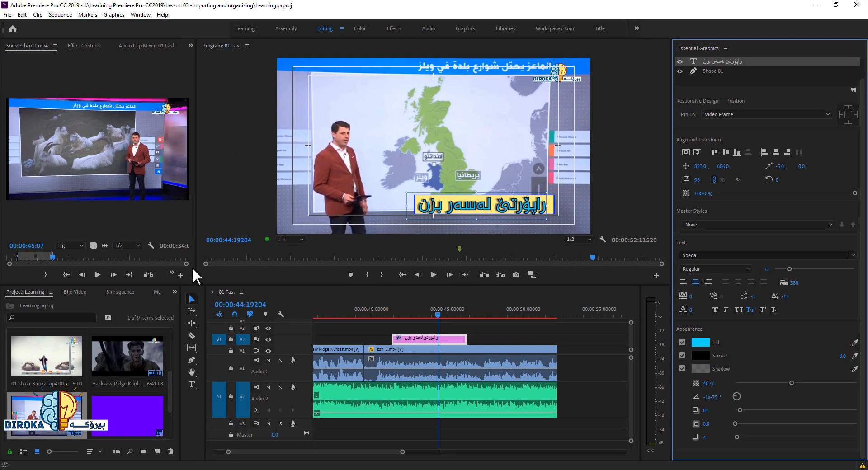
# Scale the title down to 91% and reposition it near the frame's lower-right corner at 836.1, 610.2.
pyautogui.moveTo(407, 208)
pyautogui.mouseDown()
pyautogui.moveTo(395, 207)
pyautogui.moveTo(415, 215)
pyautogui.mouseUp()
pyautogui.moveTo(471, 206)
pyautogui.mouseDown()
pyautogui.moveTo(442, 205)
pyautogui.moveTo(471, 206)
pyautogui.mouseUp()
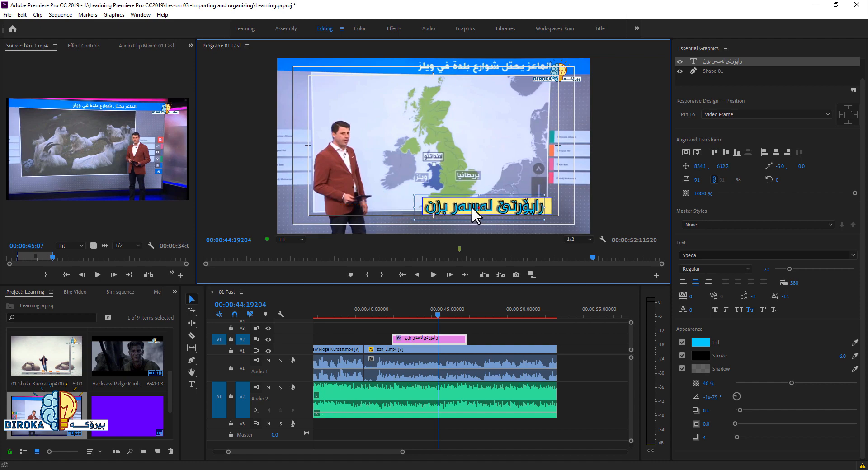
# Preview the title across its clip's duration, and select the whole title clip with the playhead at 00:00:43:12811.
pyautogui.click(392, 313)
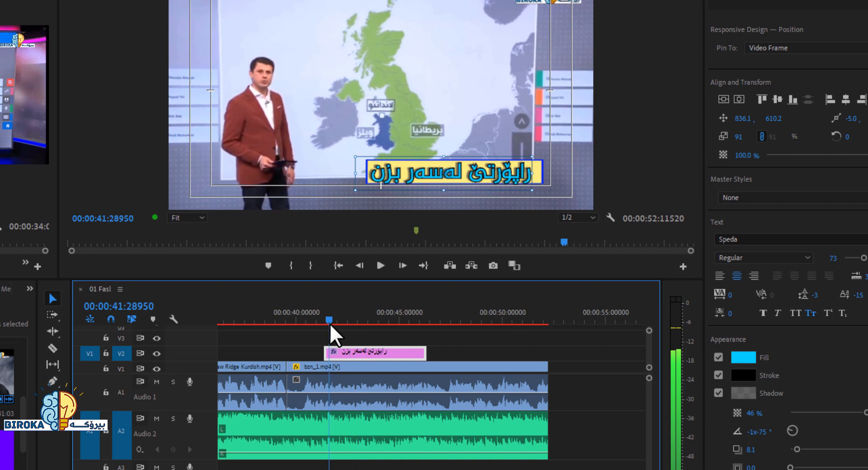
pyautogui.moveTo(330, 323); pyautogui.dragTo(409, 335)
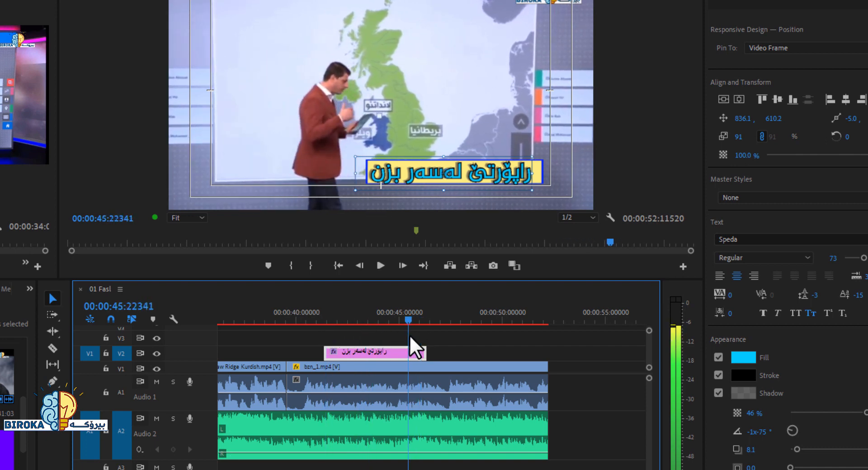
pyautogui.click(460, 343)
pyautogui.click(363, 320)
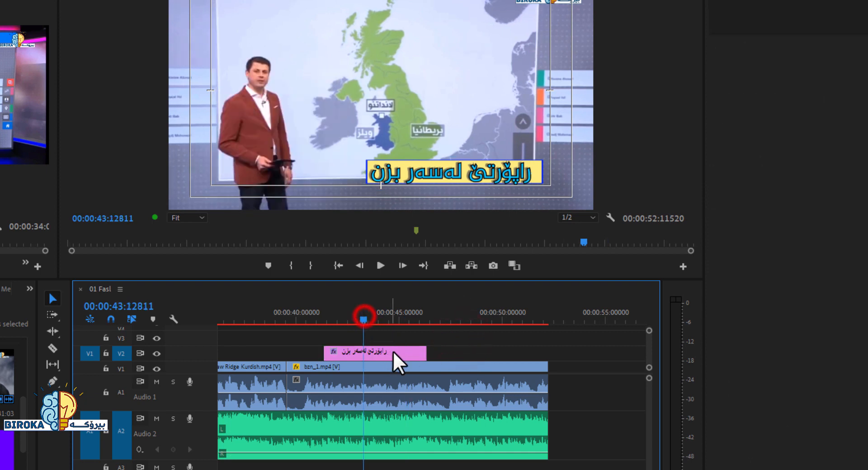
pyautogui.click(394, 353)
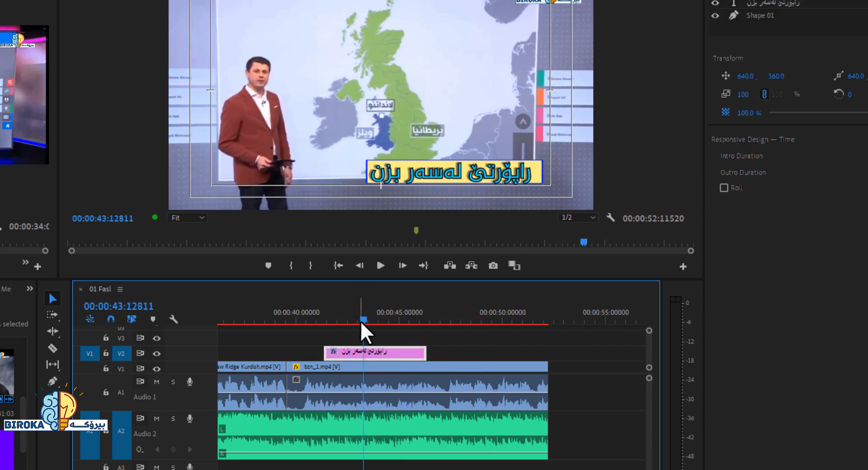
# Show the effect controls of the title graphic and widen their panel to reveal the keyframe area.
pyautogui.moveTo(360, 322)
pyautogui.mouseDown()
pyautogui.moveTo(336, 324)
pyautogui.moveTo(371, 334)
pyautogui.mouseUp()
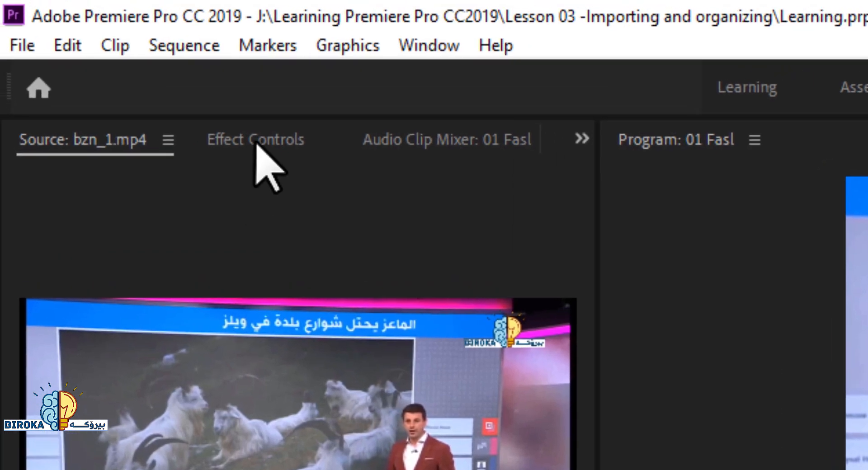
pyautogui.click(256, 141)
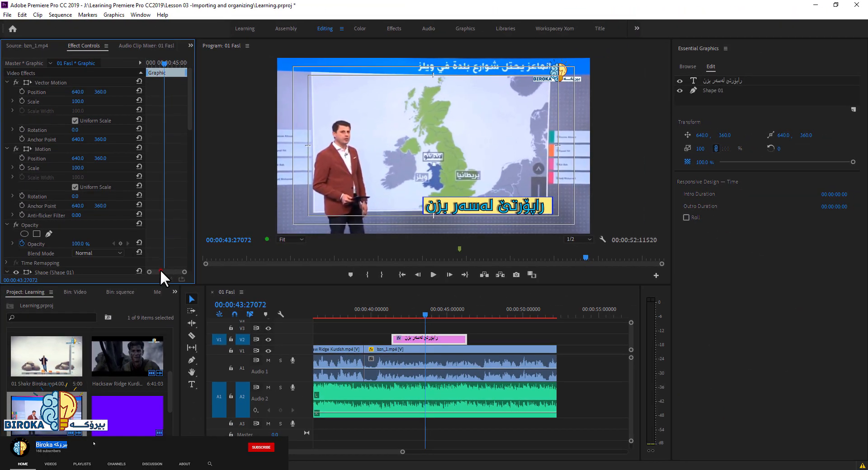
pyautogui.moveTo(196, 213); pyautogui.dragTo(322, 215)
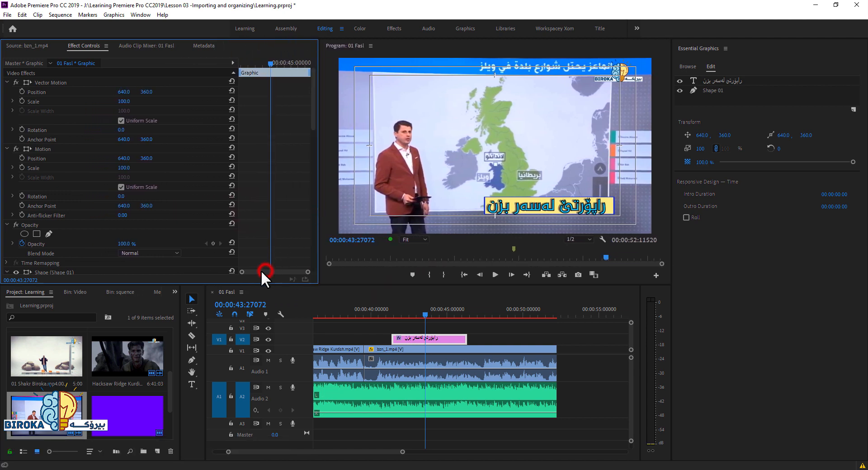
pyautogui.moveTo(312, 110); pyautogui.dragTo(323, 92)
pyautogui.moveTo(269, 61); pyautogui.dragTo(260, 63)
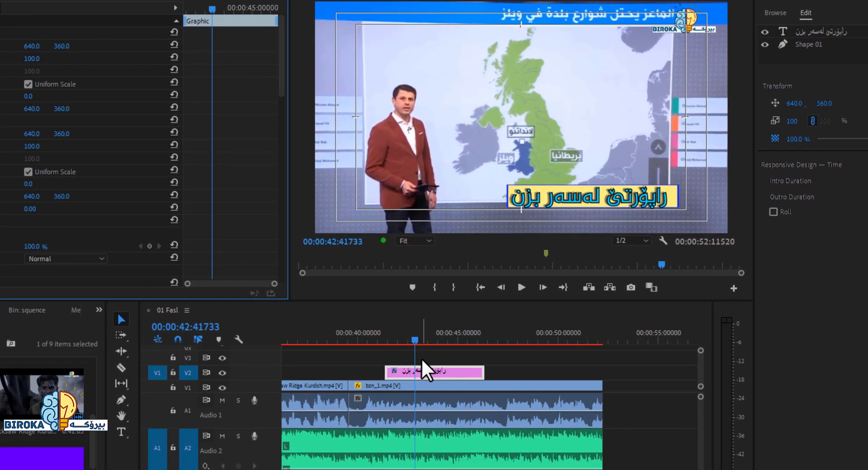
# At 00:00:41:33228, near the title clip's start, set its Vector Motion Position to 621, 349 and enable Position animation.
pyautogui.moveTo(417, 343); pyautogui.dragTo(388, 340)
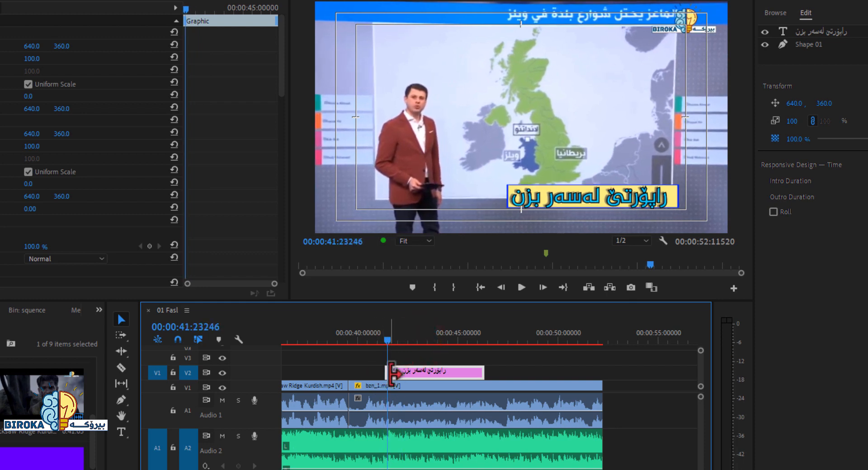
pyautogui.moveTo(390, 340); pyautogui.dragTo(398, 341)
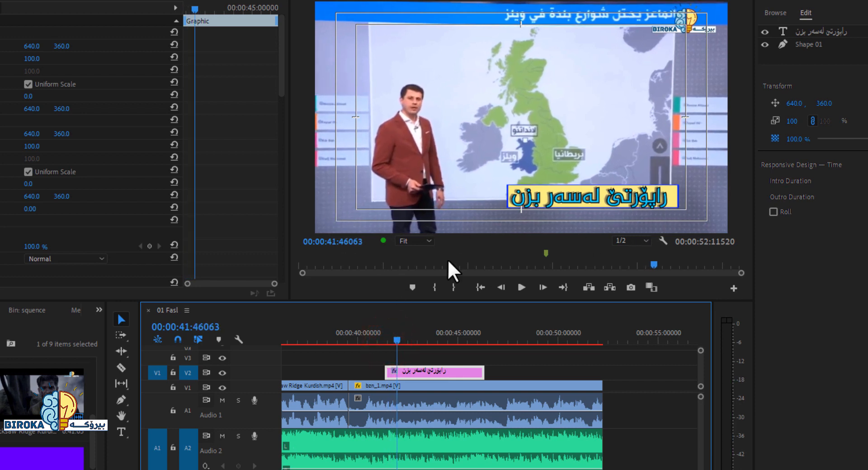
pyautogui.moveTo(398, 340); pyautogui.dragTo(481, 354)
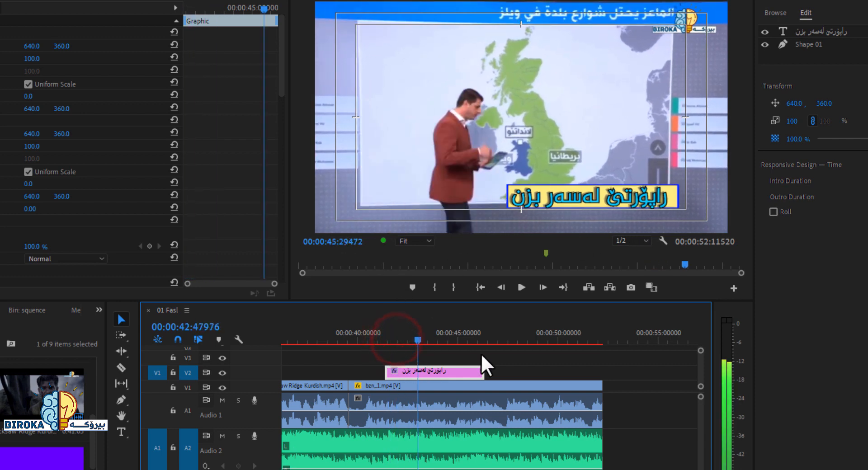
pyautogui.moveTo(429, 360); pyautogui.dragTo(390, 358)
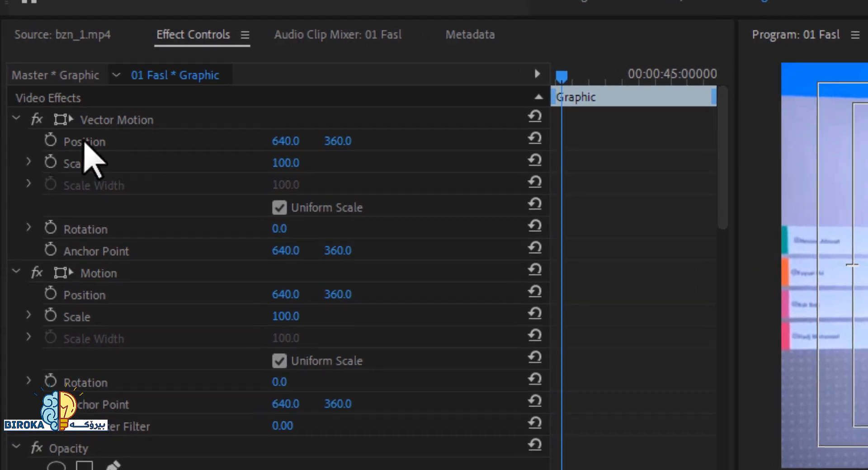
pyautogui.moveTo(350, 145); pyautogui.dragTo(294, 141)
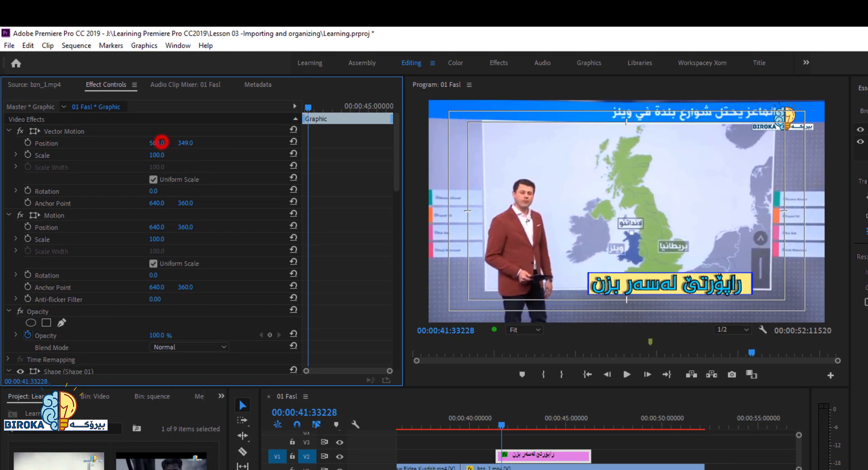
pyautogui.moveTo(161, 143); pyautogui.dragTo(188, 143)
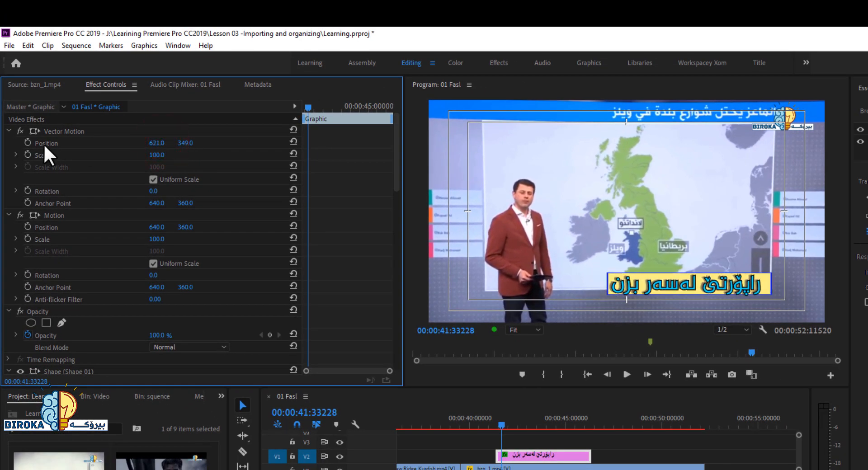
pyautogui.click(30, 142)
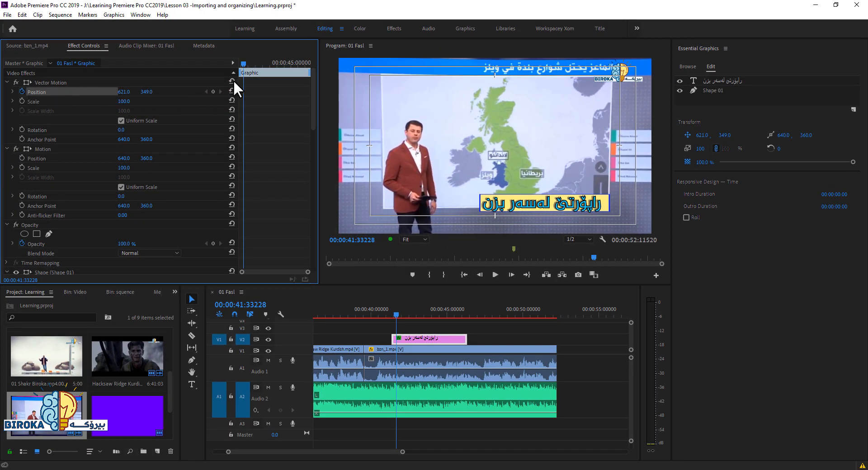
# Add a Vector Motion Position keyframe at 00:00:41:27524 and set it to -512, 351, placing the title off screen.
pyautogui.click(395, 314)
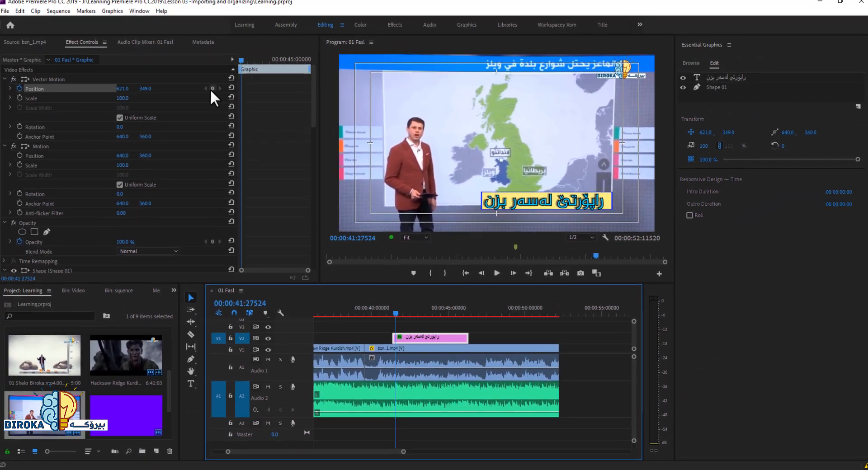
pyautogui.click(212, 89)
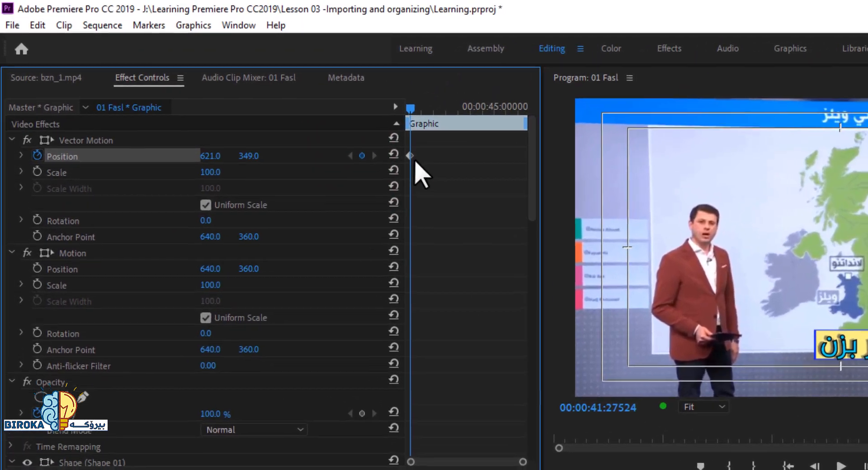
pyautogui.click(417, 159)
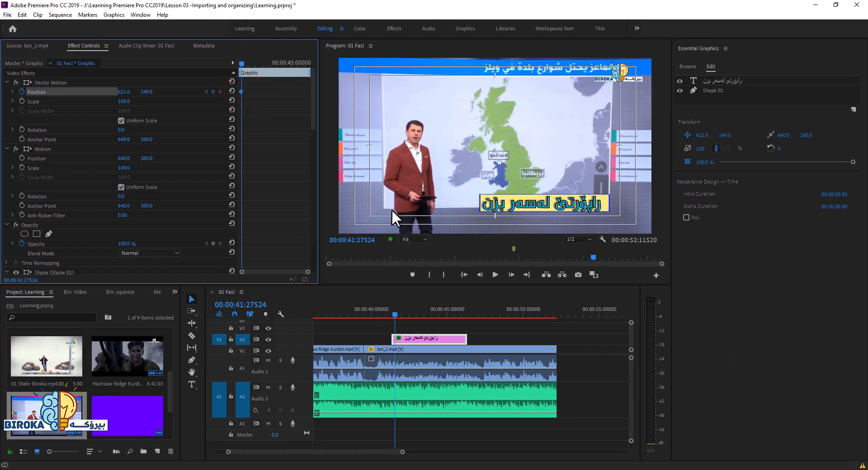
pyautogui.moveTo(148, 93); pyautogui.dragTo(131, 89)
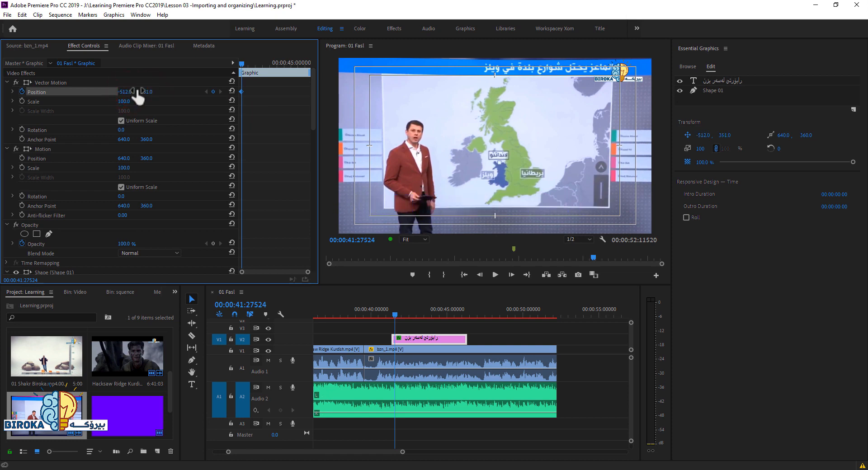
# Add a second Vector Motion Position keyframe at 00:00:42:02488 with the value 722, 351.
pyautogui.moveTo(244, 65); pyautogui.dragTo(249, 67)
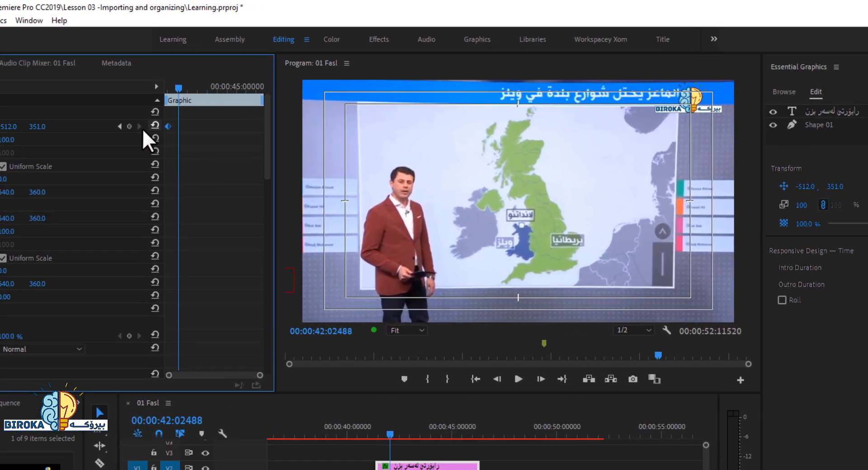
pyautogui.click(213, 91)
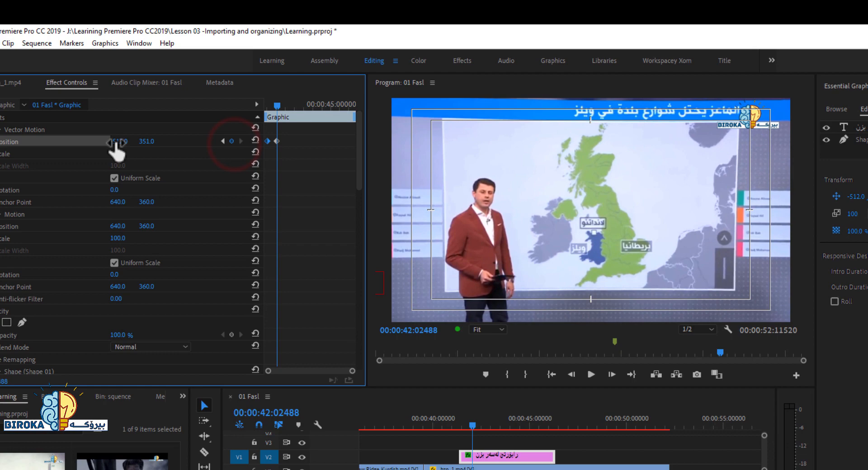
pyautogui.moveTo(117, 142); pyautogui.dragTo(292, 136)
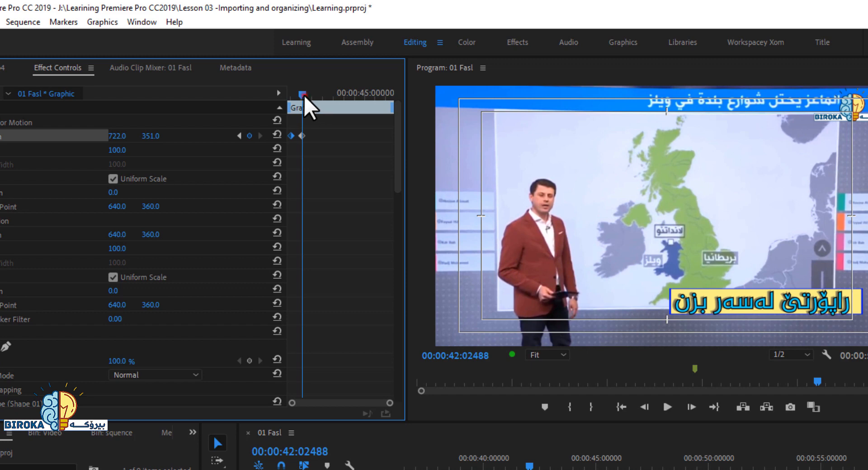
# Add a third Vector Motion Position keyframe at 00:00:42:22110 with the value 652, 351.
pyautogui.moveTo(303, 96); pyautogui.dragTo(312, 97)
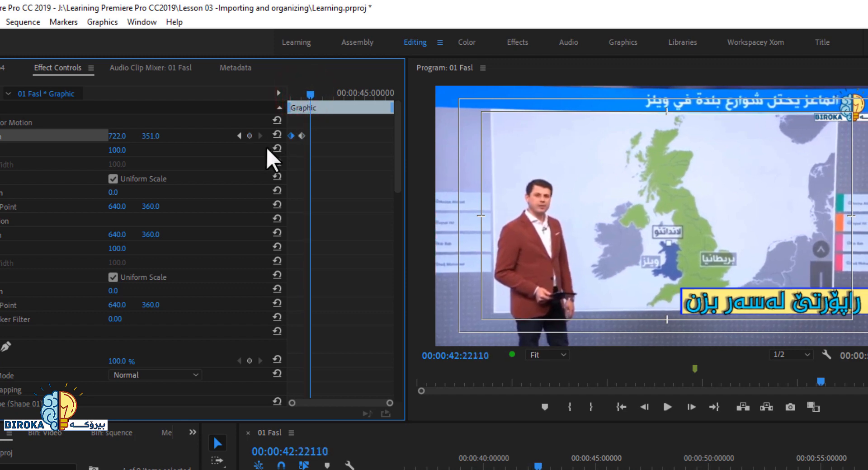
pyautogui.click(249, 136)
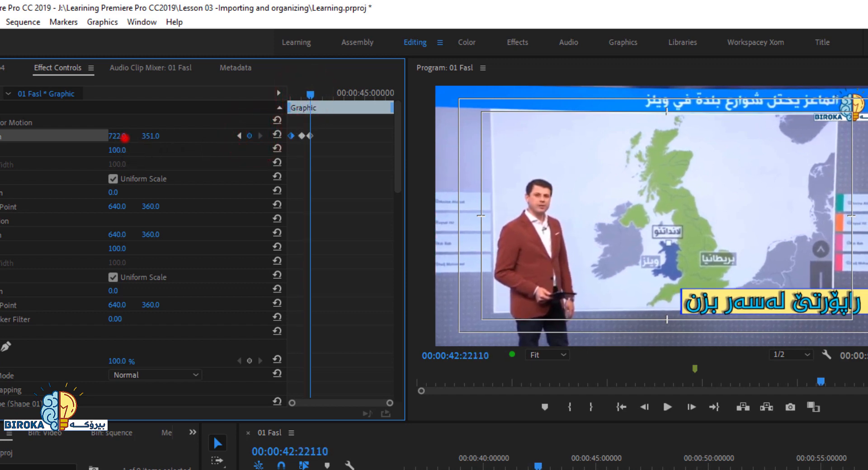
pyautogui.moveTo(125, 138); pyautogui.dragTo(93, 138)
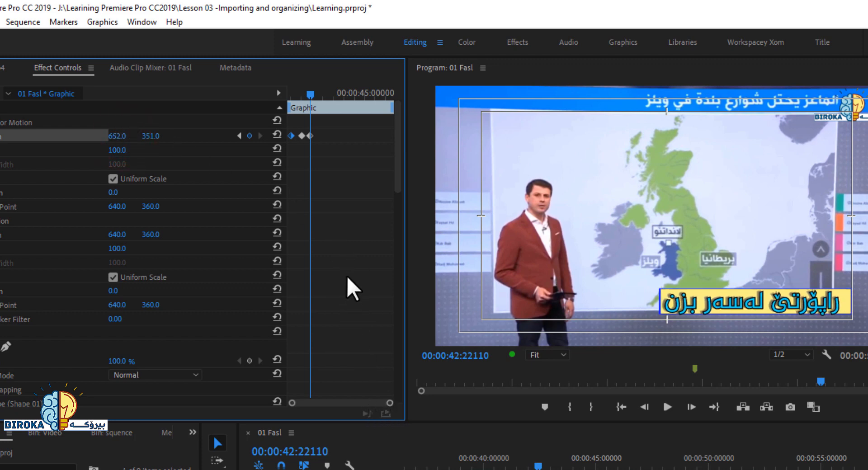
# Move the third Position keyframe earlier, close behind the second one, to about 00:00:42:09279.
pyautogui.click(353, 249)
pyautogui.scroll(3, 349, 194)
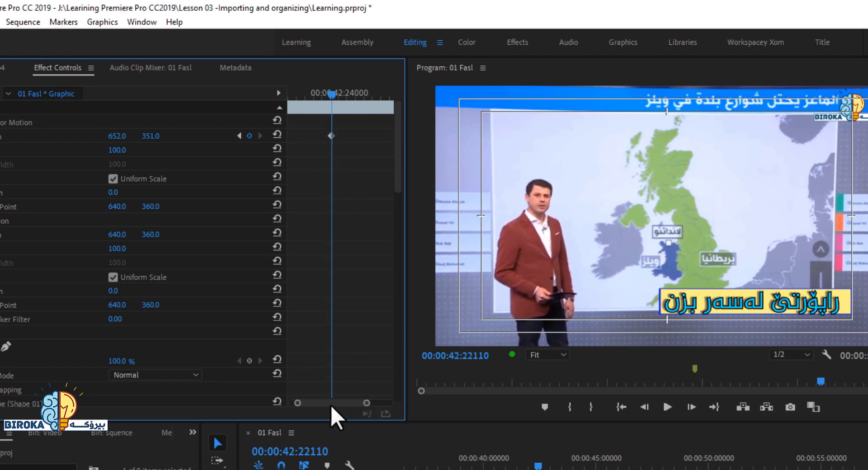
pyautogui.click(297, 403)
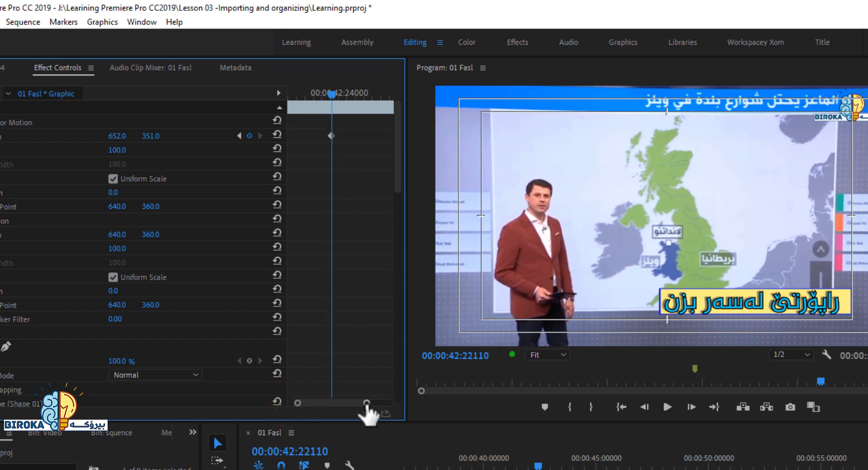
pyautogui.click(367, 403)
pyautogui.moveTo(367, 403); pyautogui.dragTo(380, 403)
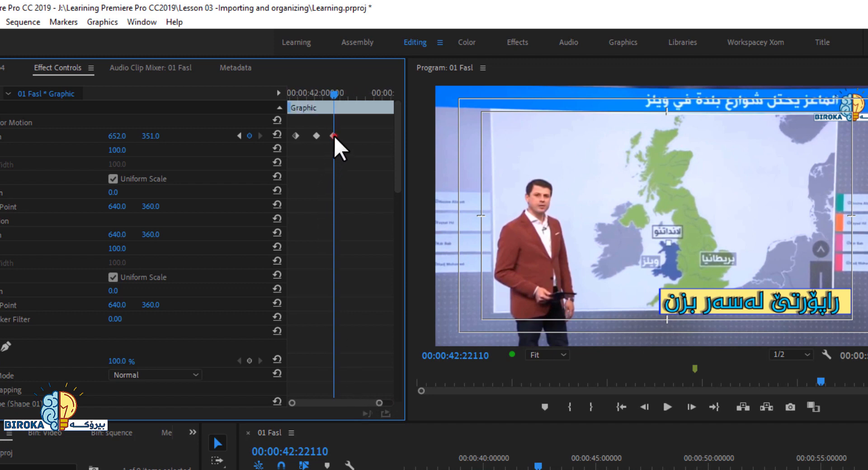
pyautogui.moveTo(334, 136); pyautogui.dragTo(323, 141)
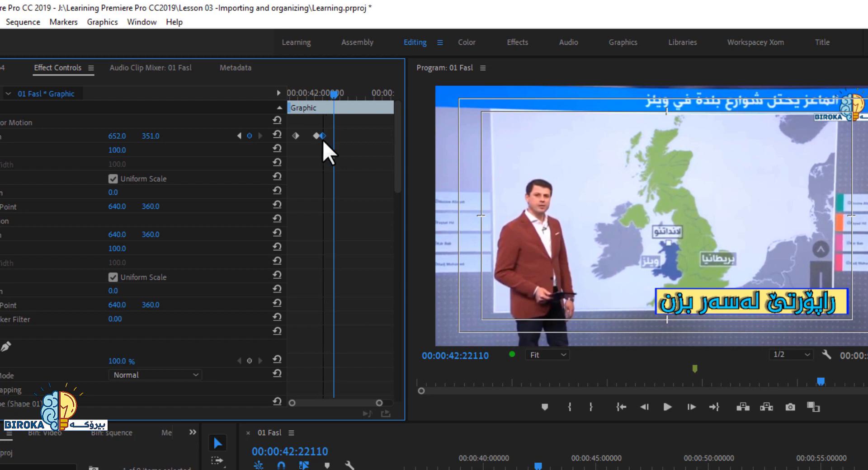
# Step back to the first Position keyframe and forward through to the third, and save the project.
pyautogui.click(241, 136)
pyautogui.click(241, 135)
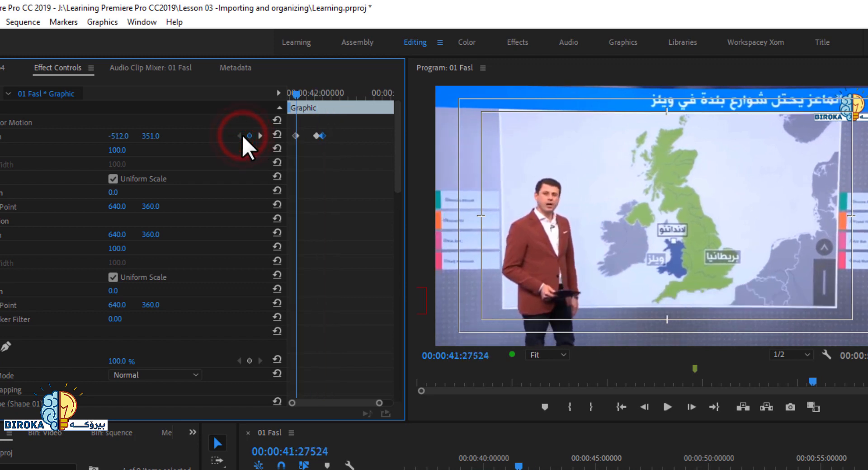
pyautogui.click(260, 136)
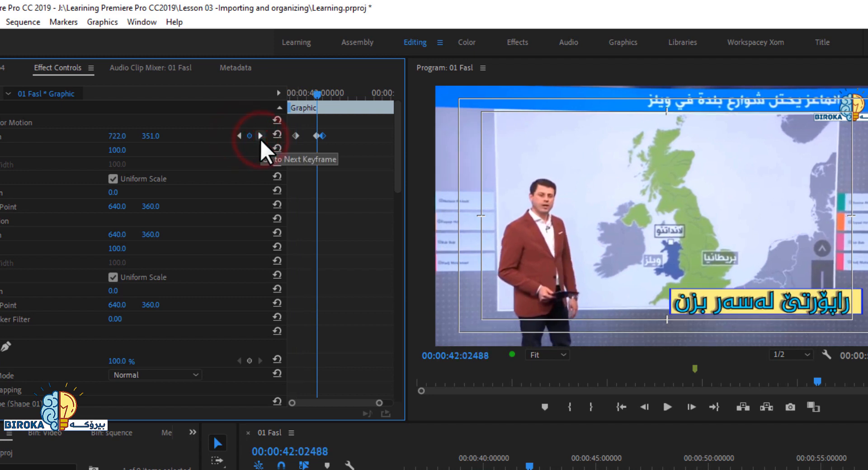
pyautogui.click(260, 137)
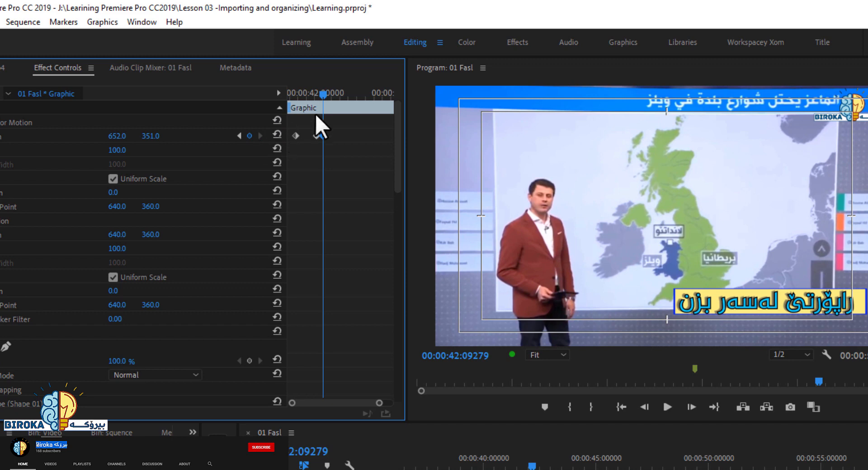
pyautogui.hotkey('ctrl', 's')
# Add a fourth Vector Motion Position keyframe at 00:00:42:16072 with the value 664, 360.
pyautogui.click(325, 99)
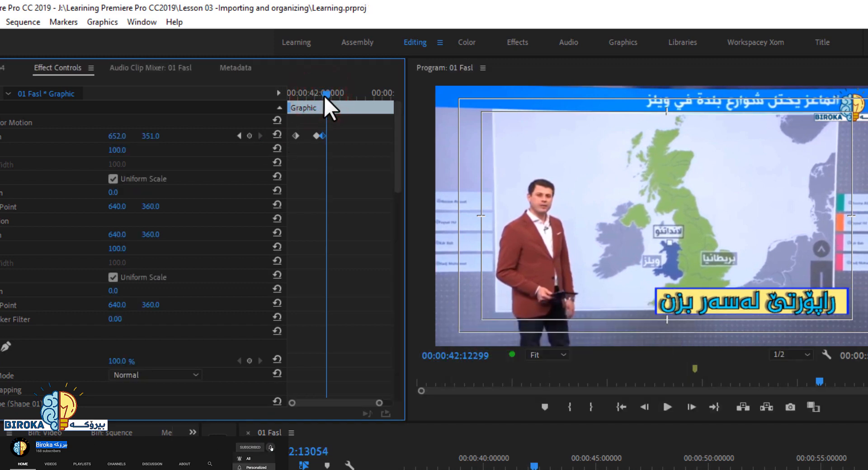
pyautogui.moveTo(325, 96); pyautogui.dragTo(328, 96)
pyautogui.click(250, 136)
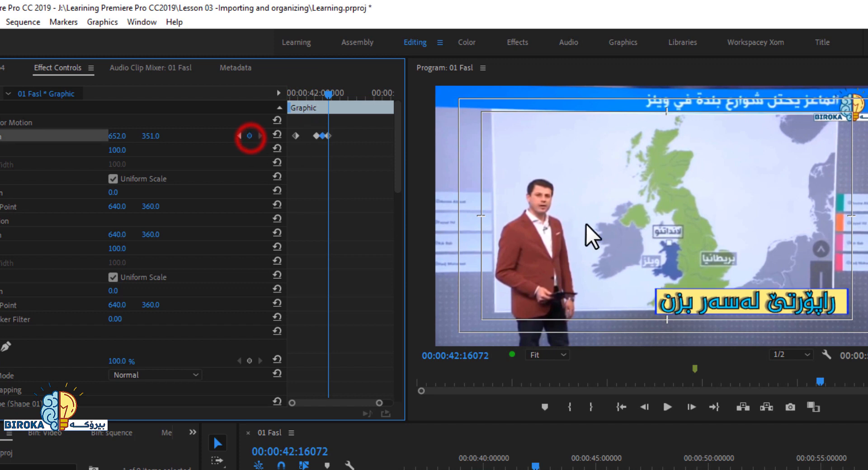
pyautogui.moveTo(153, 136); pyautogui.dragTo(123, 135)
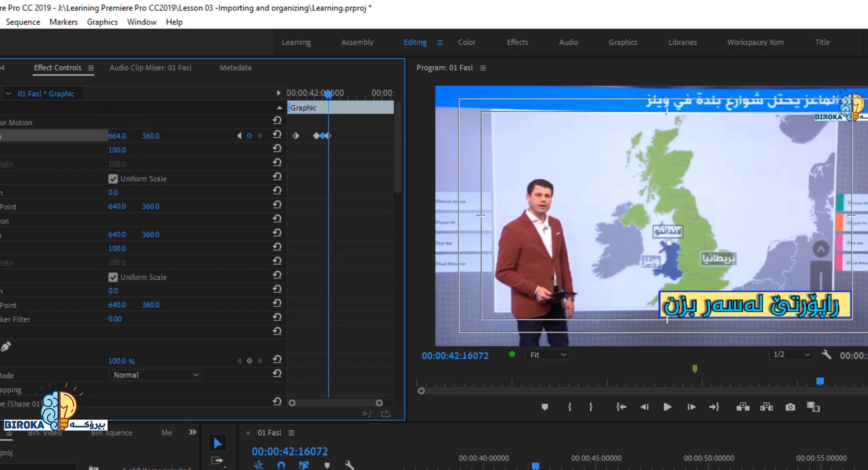
# Compare the last two Position keyframes and play back the title's slide-in animation from the clip's start.
pyautogui.click(238, 136)
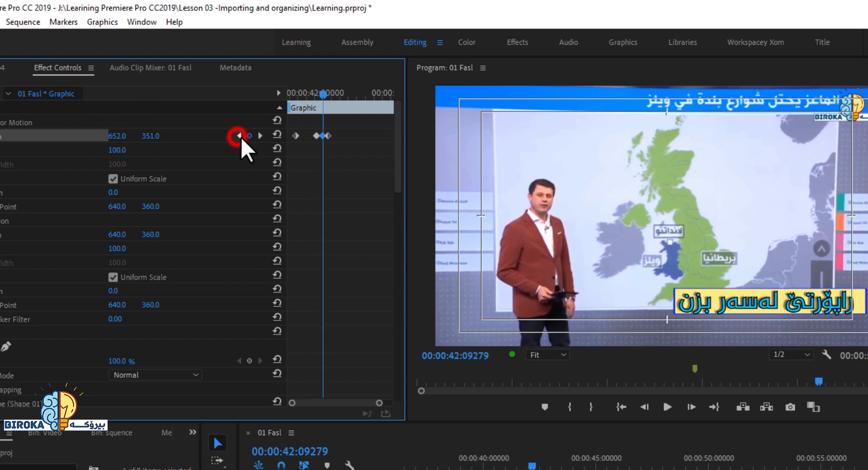
pyautogui.click(261, 136)
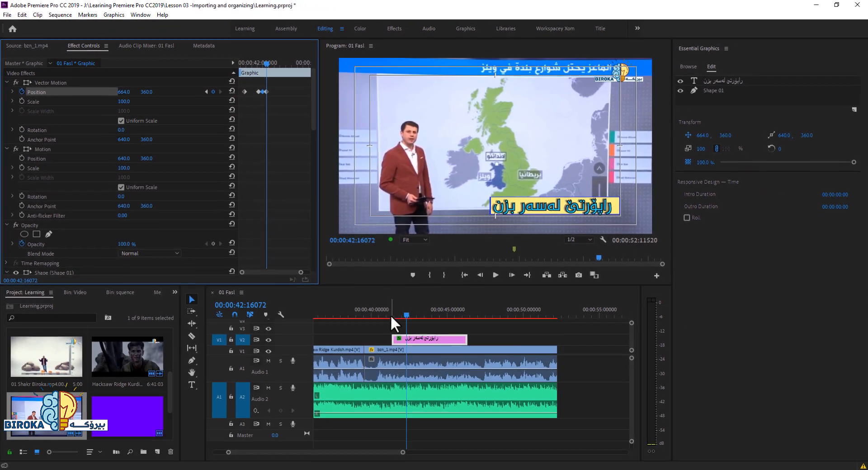
pyautogui.click(510, 465)
pyautogui.press('space')
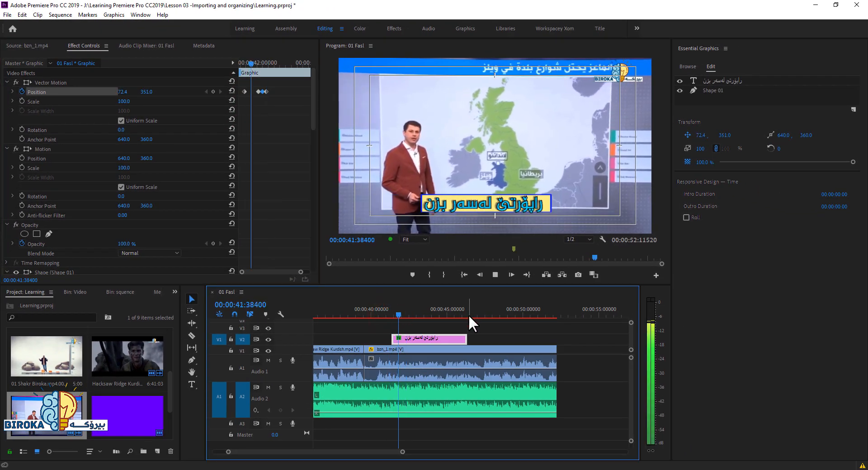
pyautogui.click(411, 315)
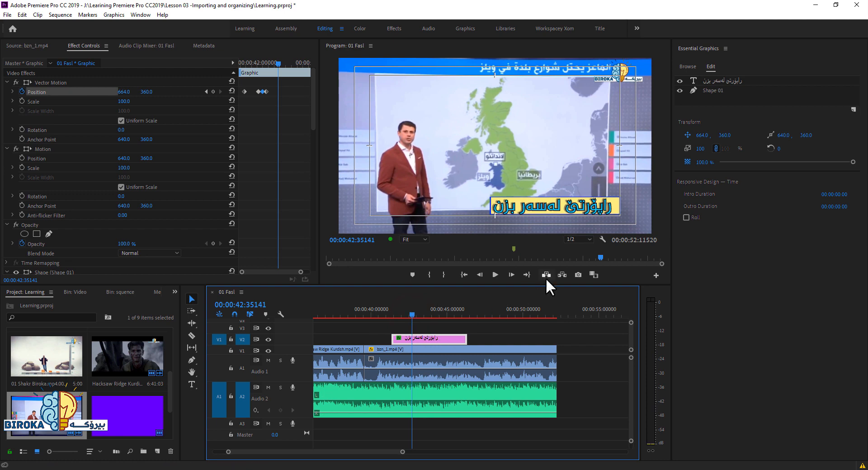
# Lengthen the title graphic on V2 by moving its end to shortly before 00:00:47.
pyautogui.click(288, 272)
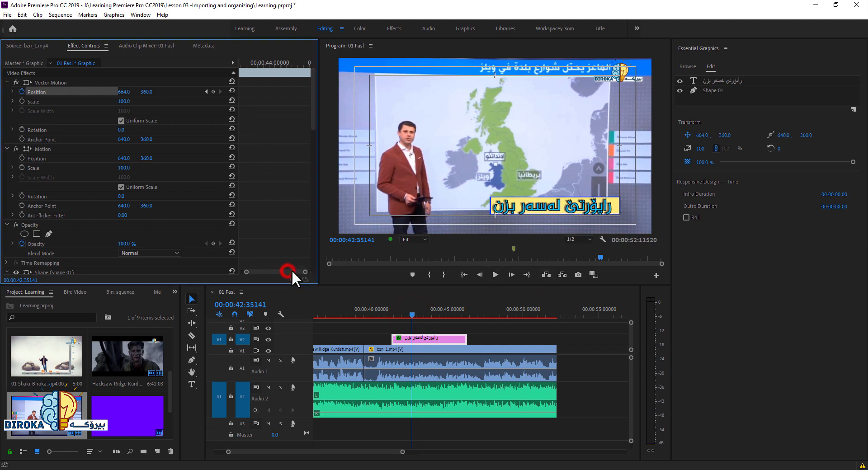
pyautogui.moveTo(410, 316); pyautogui.dragTo(457, 325)
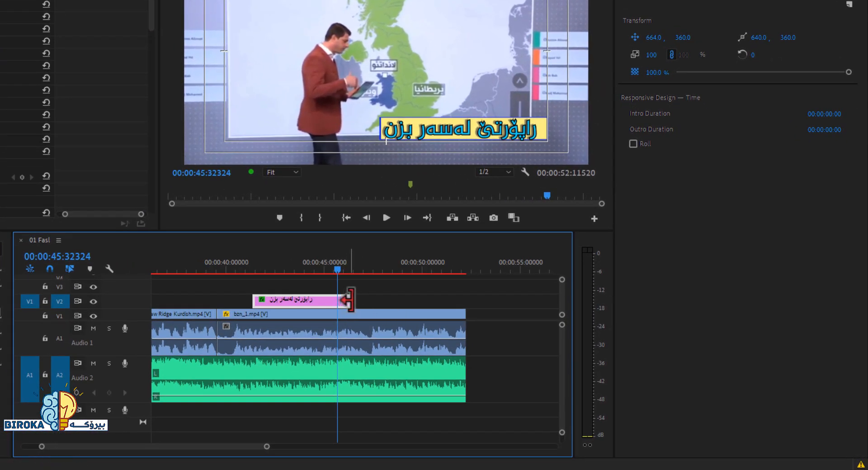
pyautogui.moveTo(349, 298); pyautogui.dragTo(401, 300)
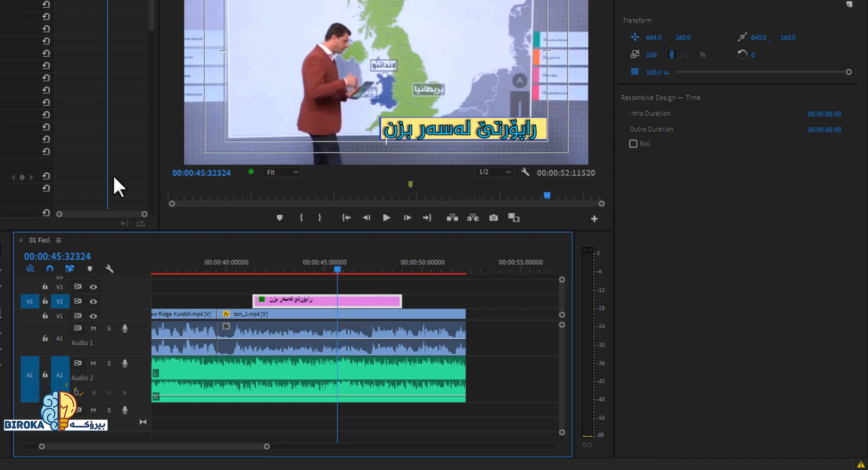
pyautogui.click(111, 215)
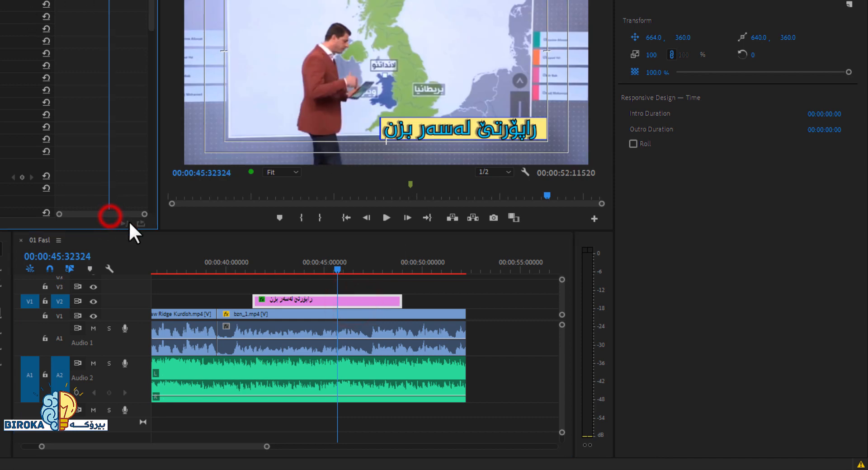
pyautogui.click(332, 270)
pyautogui.moveTo(400, 301); pyautogui.dragTo(357, 299)
# Add a Vector Motion Position keyframe of 664, 360 at 00:00:45:20915 and play the title animation from before the clip.
pyautogui.click(333, 270)
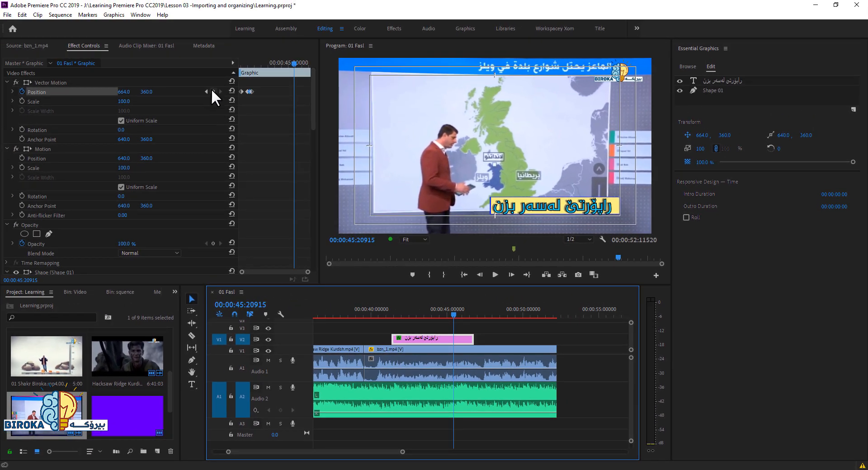
pyautogui.click(211, 90)
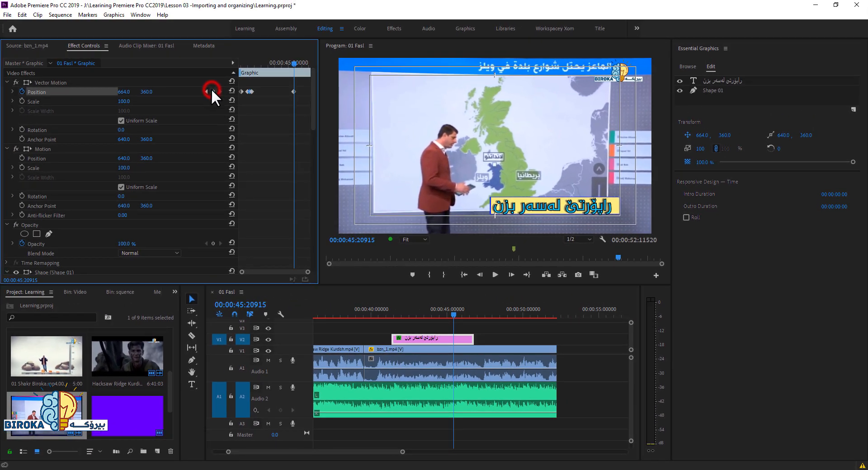
pyautogui.click(402, 311)
pyautogui.moveTo(390, 314); pyautogui.dragTo(379, 314)
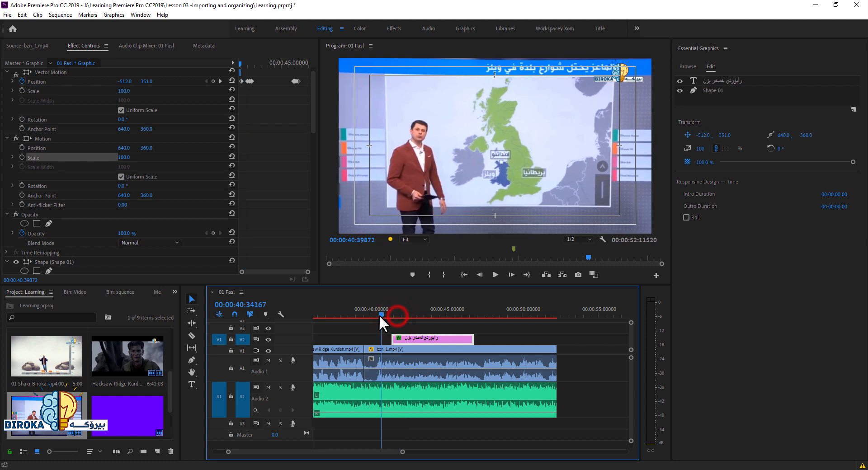
pyautogui.press('space')
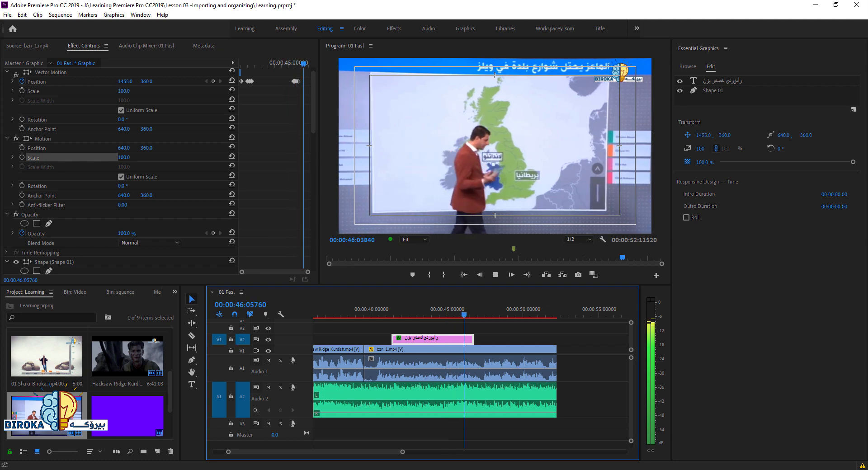
pyautogui.press('space')
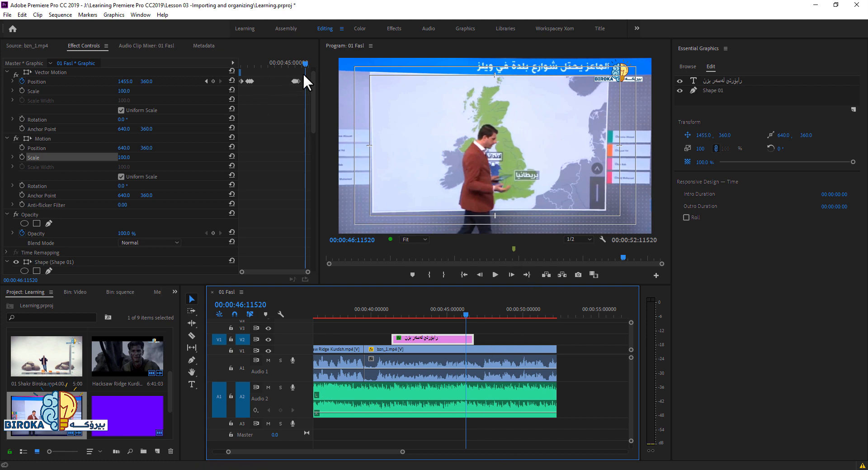
# Examine the spacing of the Position keyframes near the title clip's end, between about 00:00:45:21120 and 00:00:45:23829.
pyautogui.moveTo(305, 64); pyautogui.dragTo(294, 66)
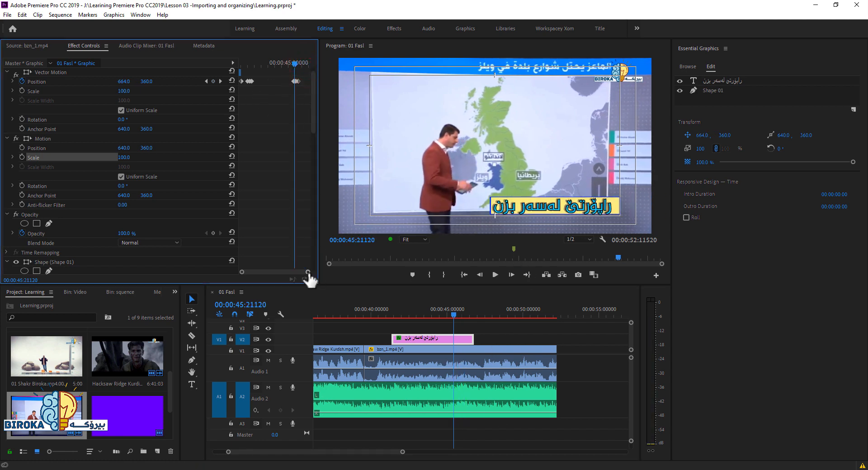
pyautogui.moveTo(308, 272); pyautogui.dragTo(277, 273)
pyautogui.click(248, 273)
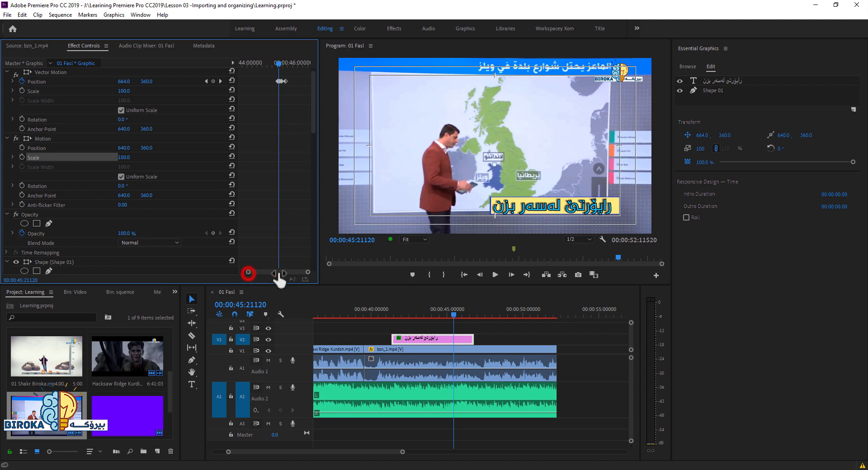
pyautogui.press('=')
pyautogui.press('=')
pyautogui.press('=')
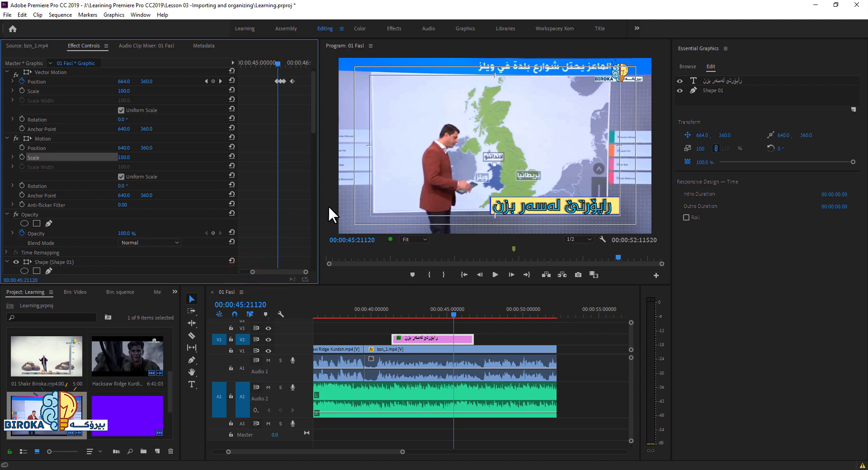
pyautogui.click(286, 271)
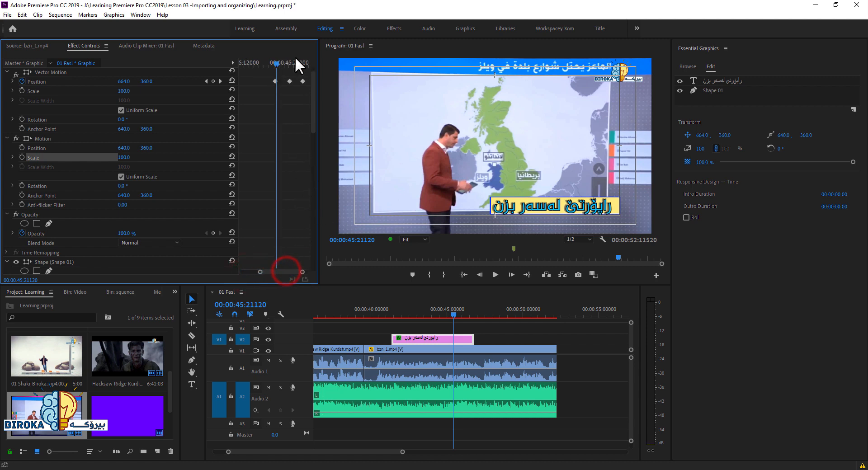
pyautogui.moveTo(277, 62); pyautogui.dragTo(289, 63)
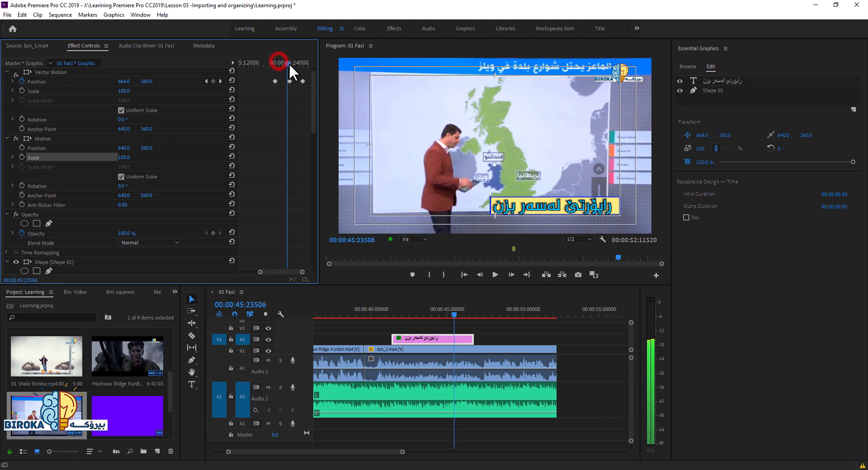
pyautogui.click(260, 272)
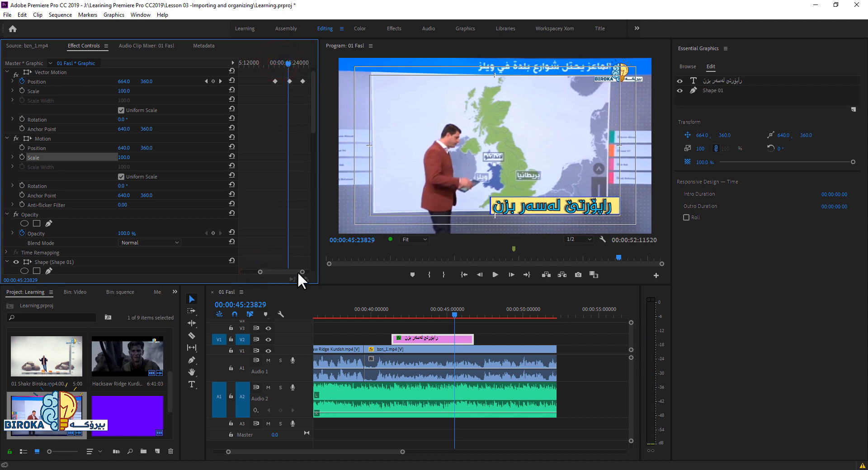
pyautogui.scroll(-4, 300, 223)
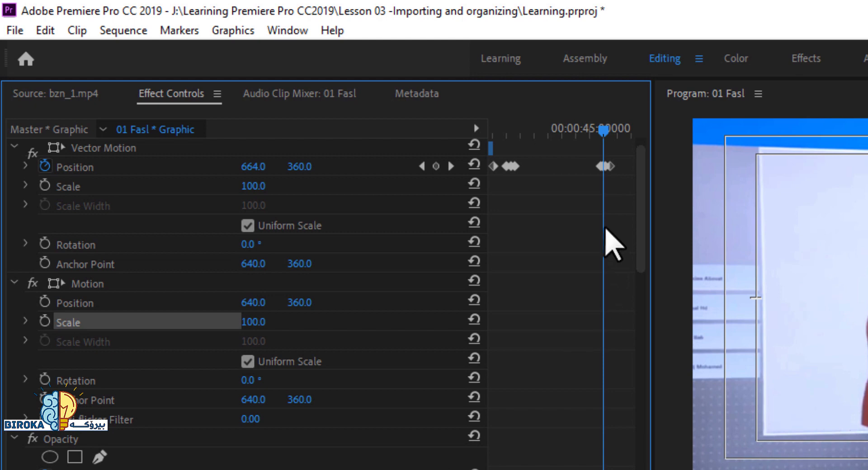
# Save the project and turn on Vector Motion Rotation keyframing at the title clip's start, with a 0° keyframe.
pyautogui.hotkey('ctrl', 's')
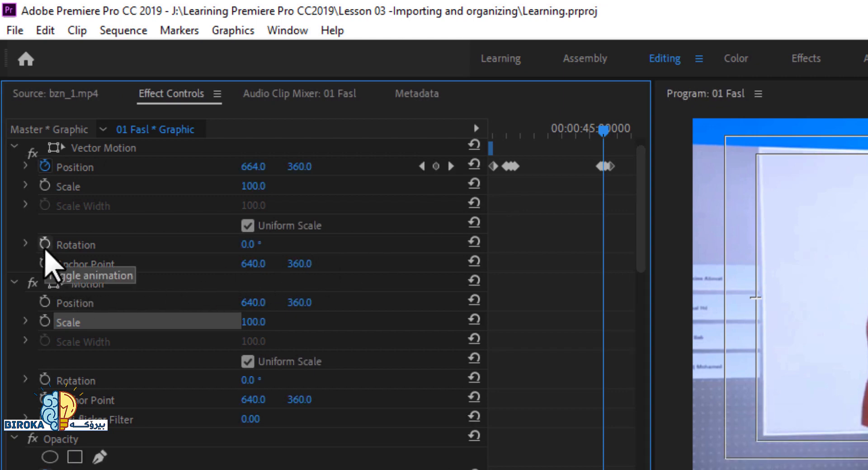
pyautogui.moveTo(519, 132); pyautogui.dragTo(503, 132)
pyautogui.press('Home')
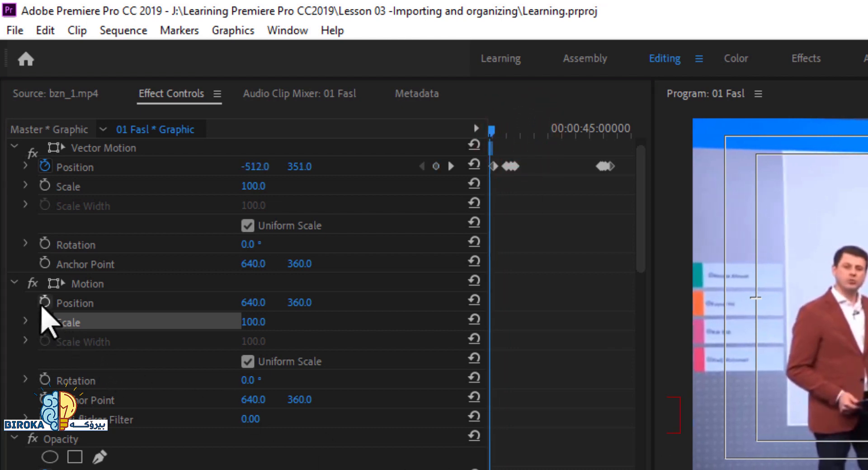
pyautogui.click(45, 244)
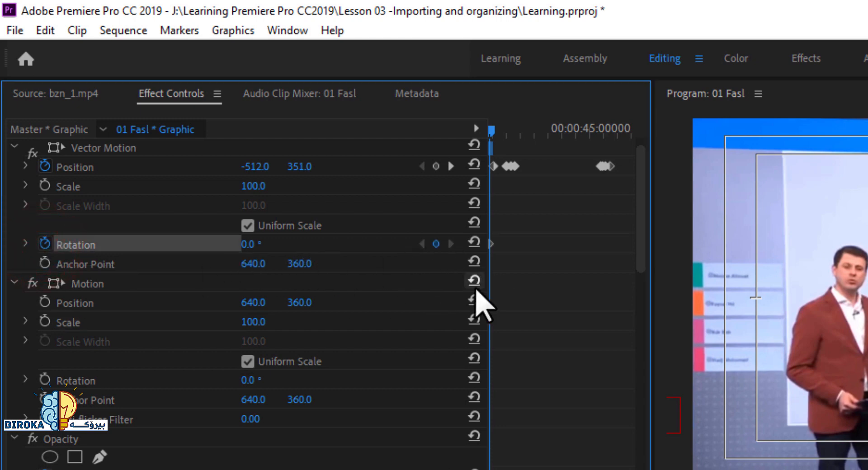
# Add a Vector Motion Rotation keyframe at 00:00:45:16343 and set it to 18°.
pyautogui.moveTo(554, 129); pyautogui.dragTo(591, 137)
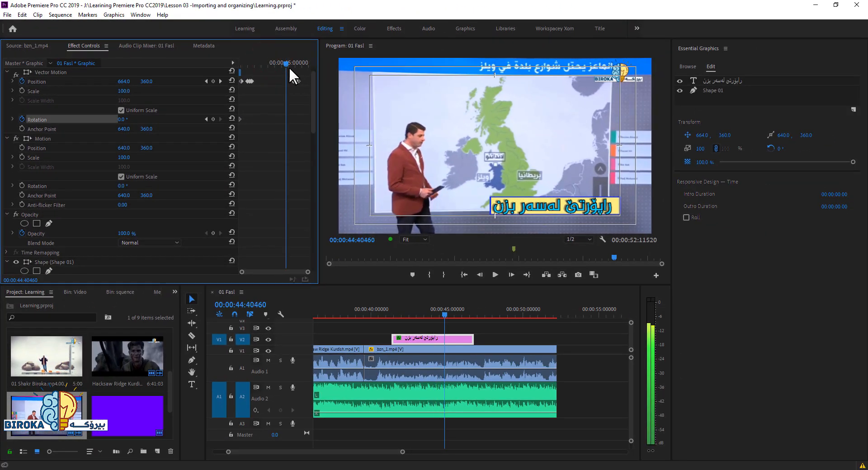
pyautogui.moveTo(289, 67); pyautogui.dragTo(293, 69)
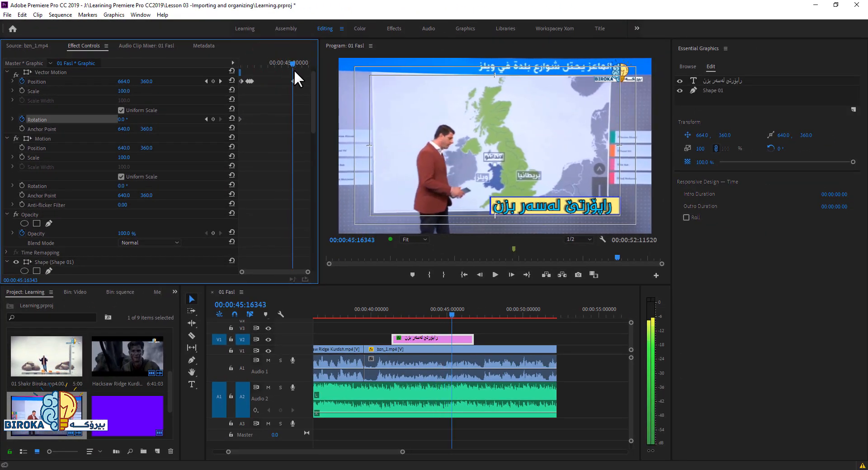
pyautogui.click(213, 119)
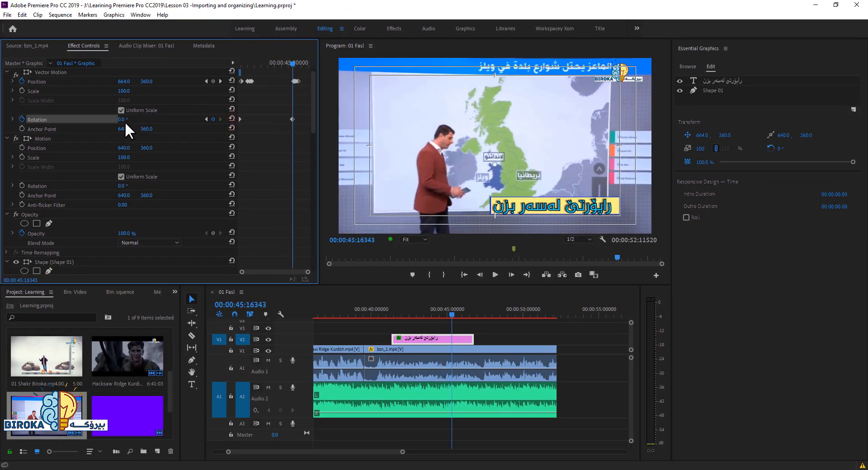
pyautogui.moveTo(122, 122); pyautogui.dragTo(126, 121)
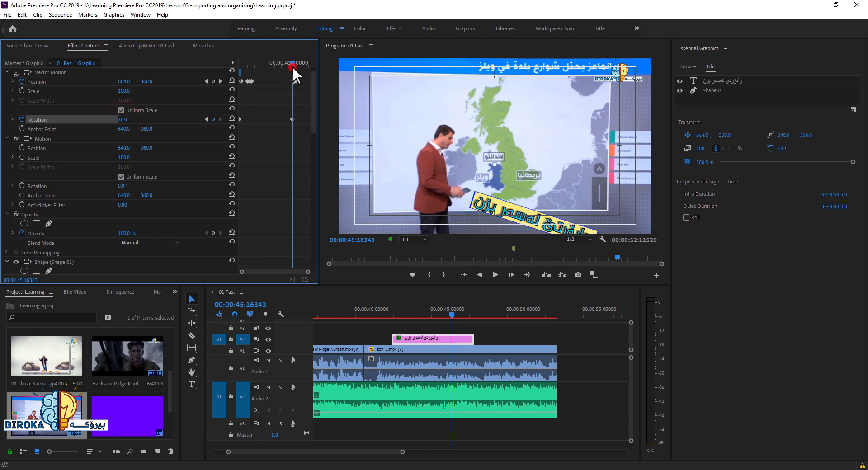
# Add another Rotation keyframe at 00:00:45:19528 and set it to -12°.
pyautogui.moveTo(292, 66); pyautogui.dragTo(294, 66)
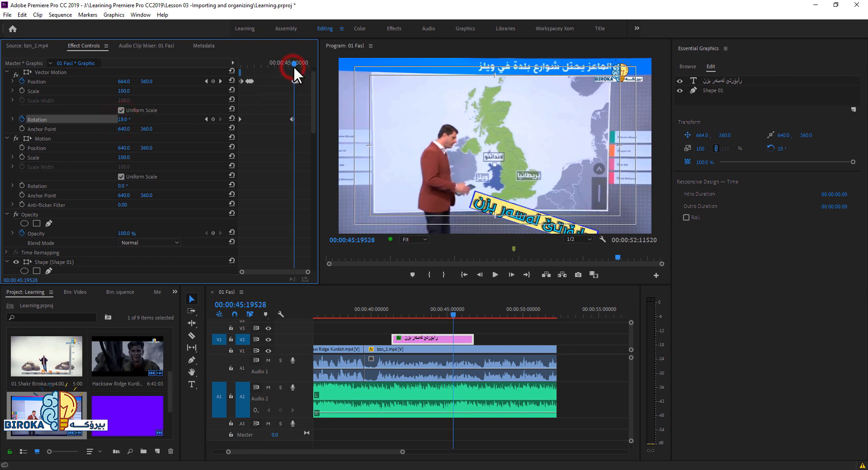
pyautogui.click(213, 119)
pyautogui.moveTo(122, 120); pyautogui.dragTo(109, 120)
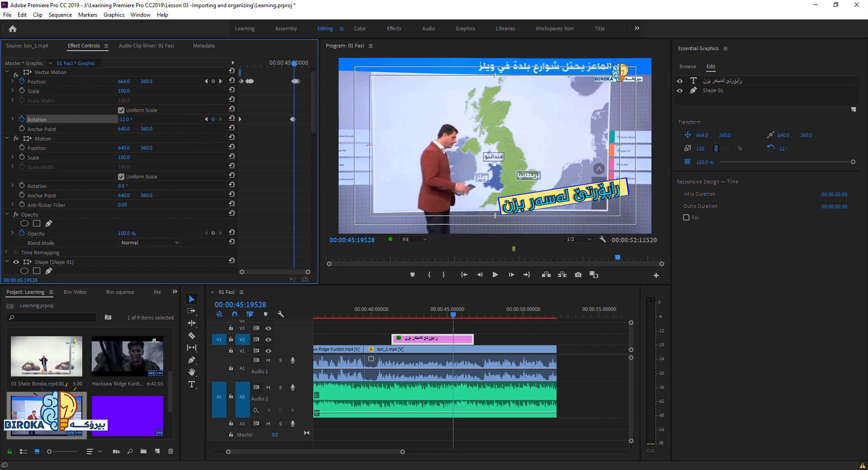
# Add a final Rotation keyframe close behind the -12° one and set it to 0° so the title levels out.
pyautogui.click(296, 63)
pyautogui.click(213, 120)
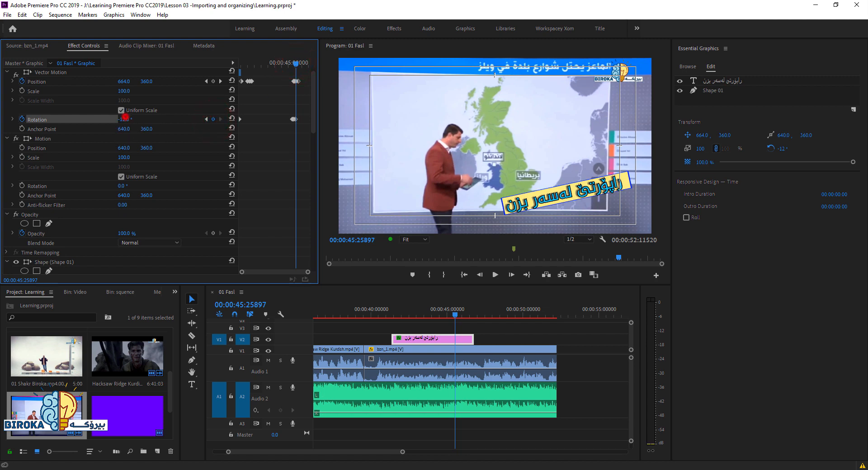
pyautogui.write('0')
pyautogui.click(268, 135)
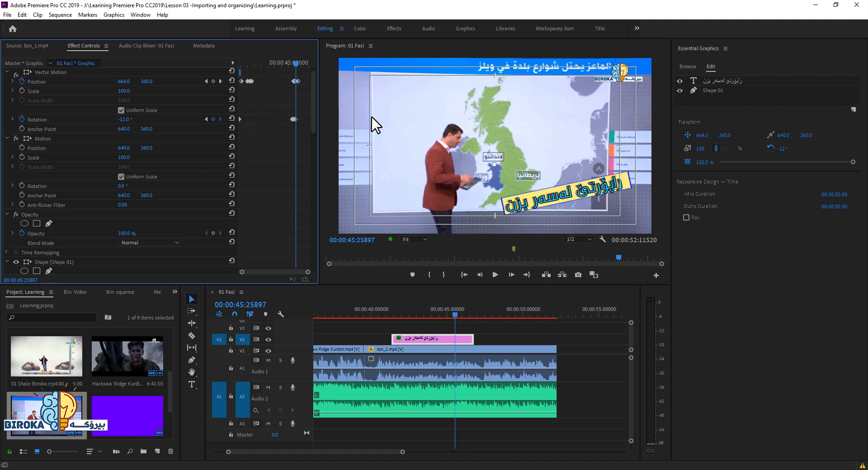
pyautogui.click(296, 63)
pyautogui.moveTo(296, 62); pyautogui.dragTo(297, 66)
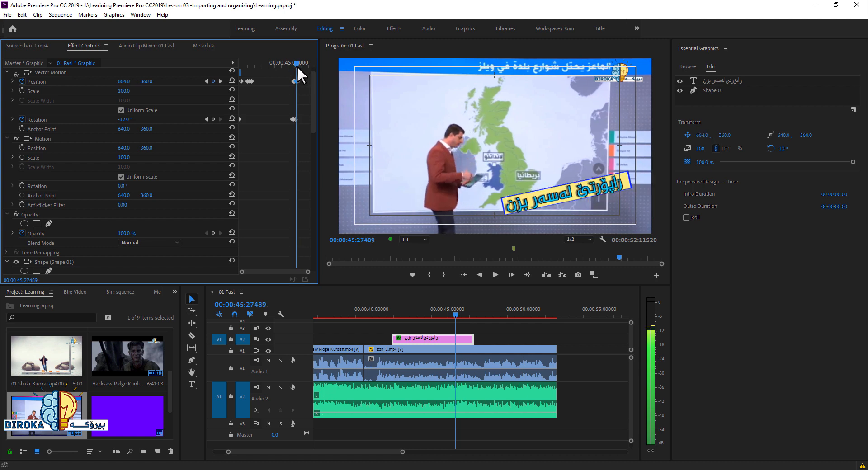
pyautogui.moveTo(307, 271); pyautogui.dragTo(290, 277)
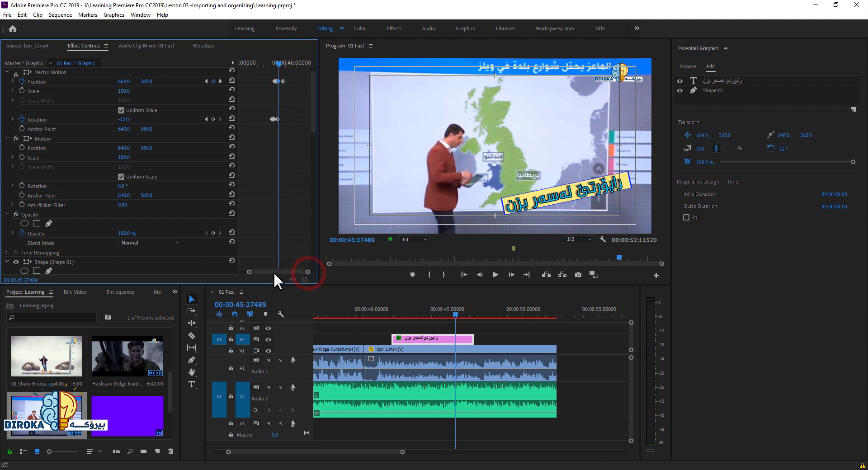
# Play back the title's combined slide and rotation animation from the clip's start through its exit.
pyautogui.moveTo(267, 64); pyautogui.dragTo(246, 65)
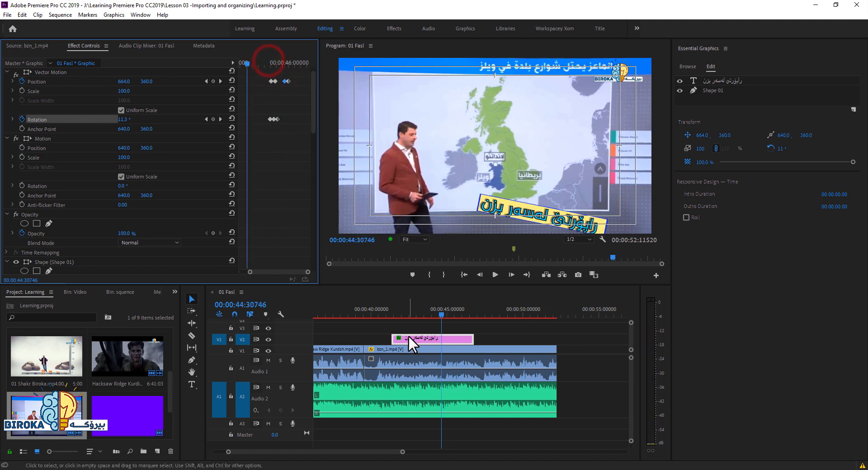
pyautogui.click(393, 311)
pyautogui.press('space')
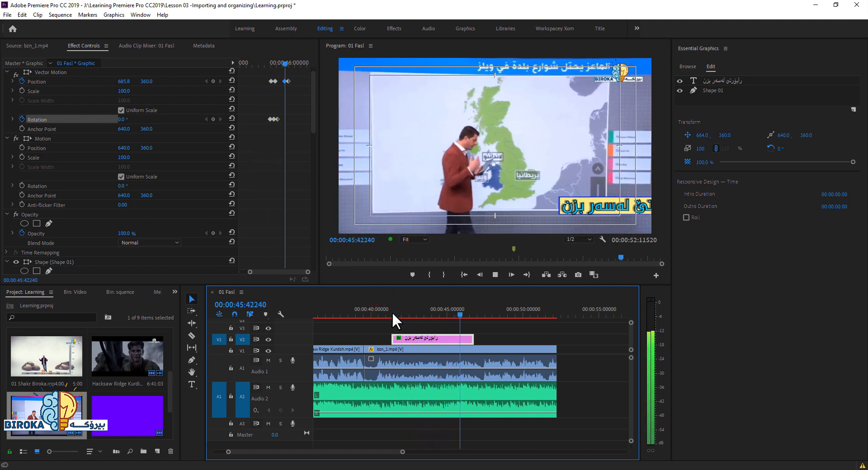
pyautogui.click(306, 276)
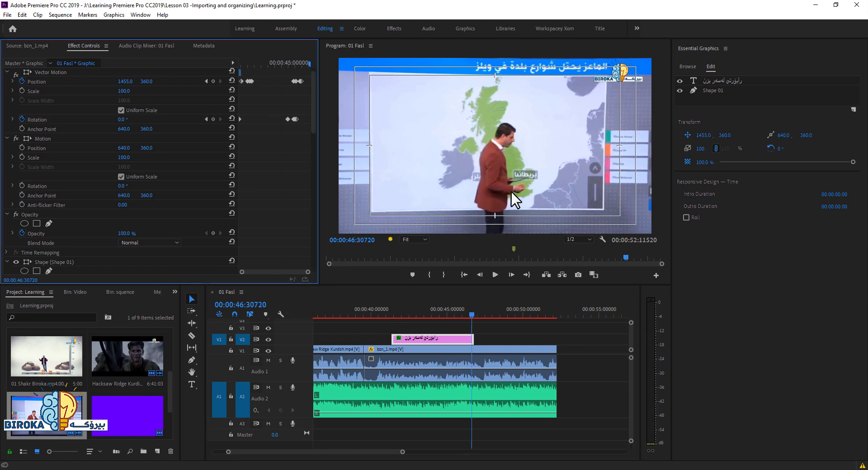
# Review the Vector Motion Position and Rotation keyframes at the start of the title clip, checking each stage of its slide-in.
pyautogui.click(386, 315)
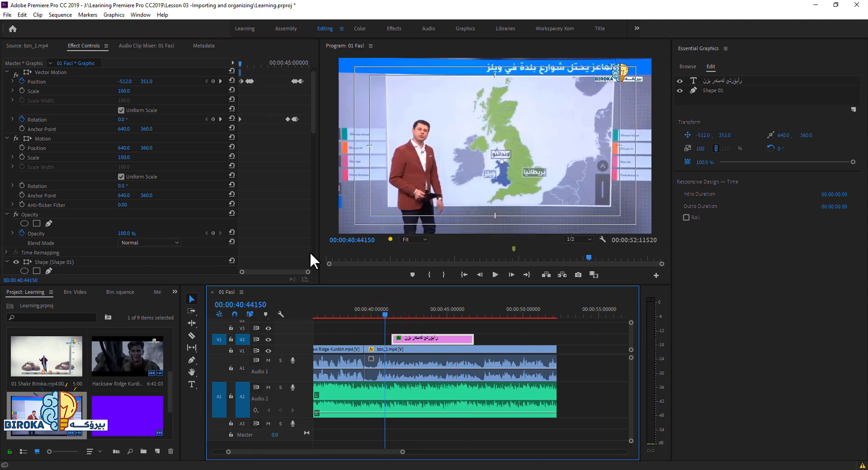
pyautogui.moveTo(308, 273); pyautogui.dragTo(255, 272)
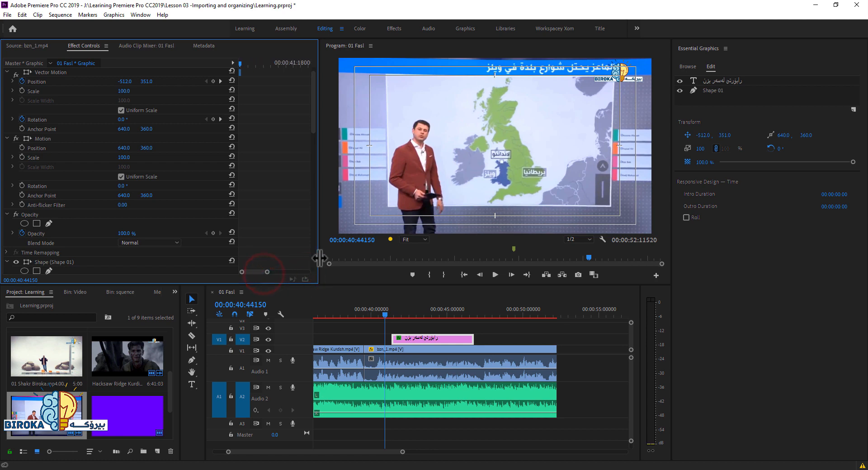
pyautogui.moveTo(325, 253); pyautogui.dragTo(340, 254)
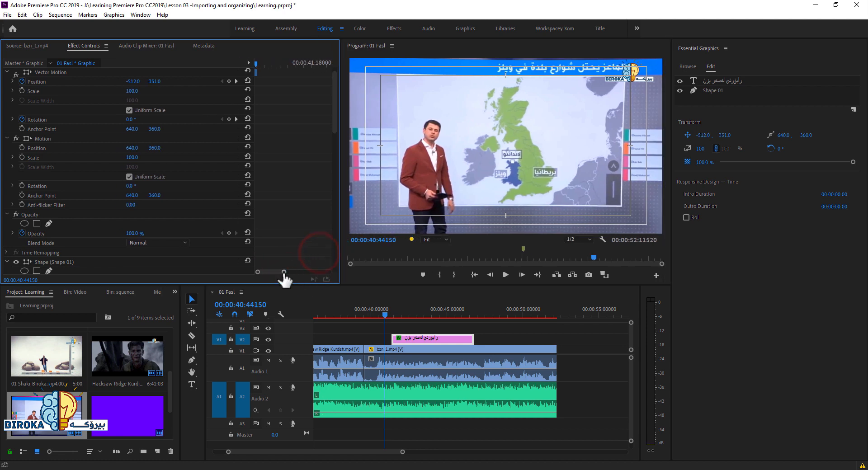
pyautogui.moveTo(284, 272); pyautogui.dragTo(300, 274)
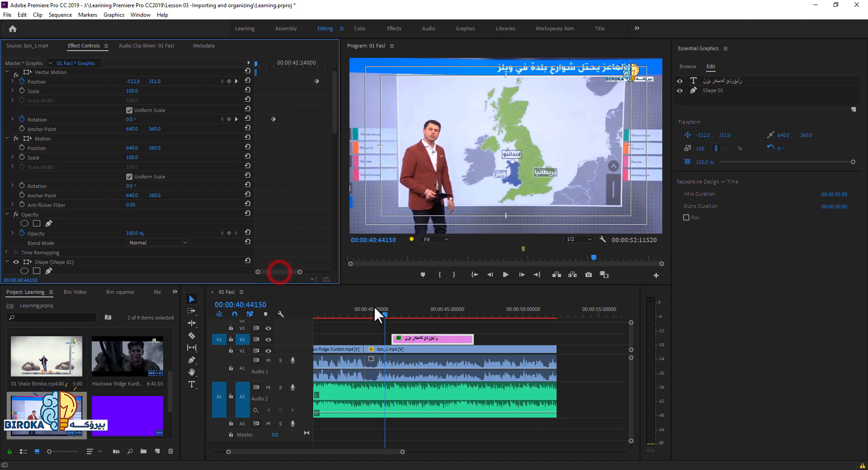
pyautogui.moveTo(384, 313); pyautogui.dragTo(394, 316)
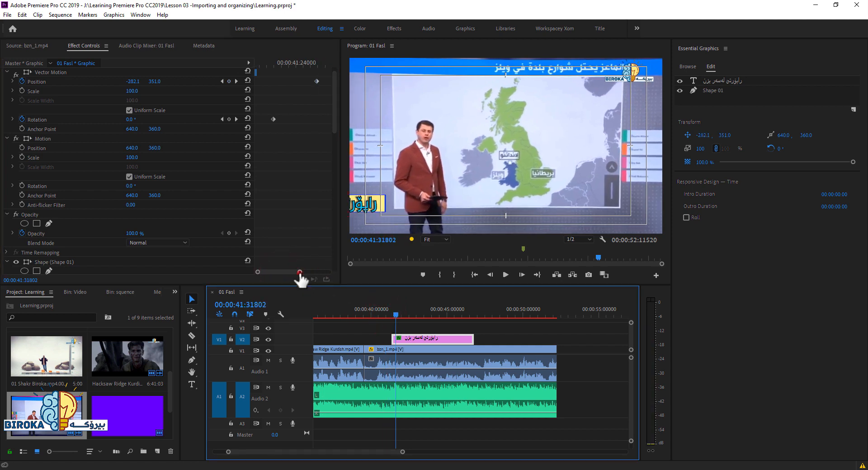
pyautogui.moveTo(299, 273); pyautogui.dragTo(306, 273)
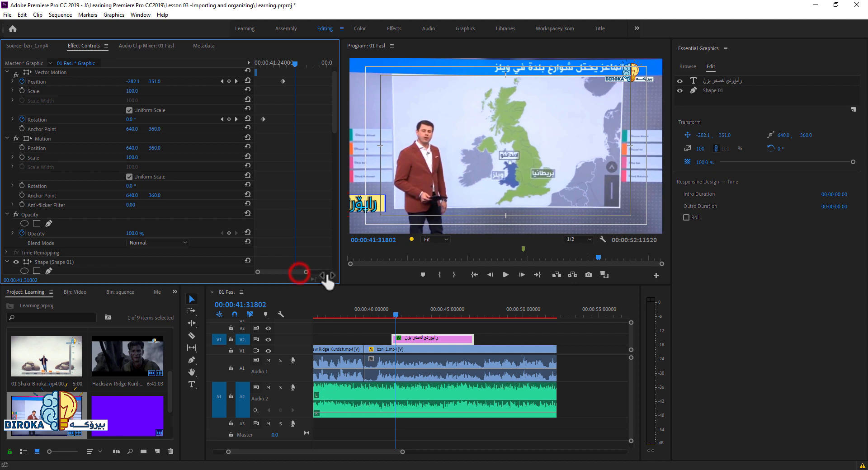
pyautogui.click(263, 119)
pyautogui.click(401, 315)
pyautogui.moveTo(306, 273); pyautogui.dragTo(332, 280)
pyautogui.click(404, 313)
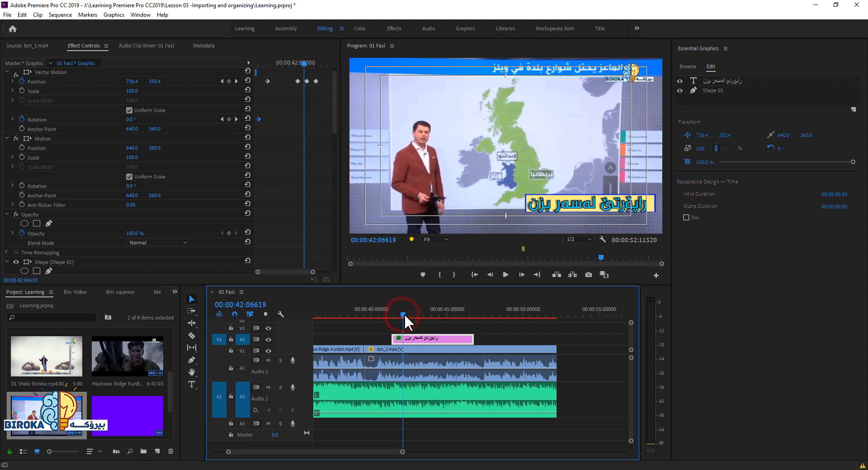
pyautogui.click(222, 81)
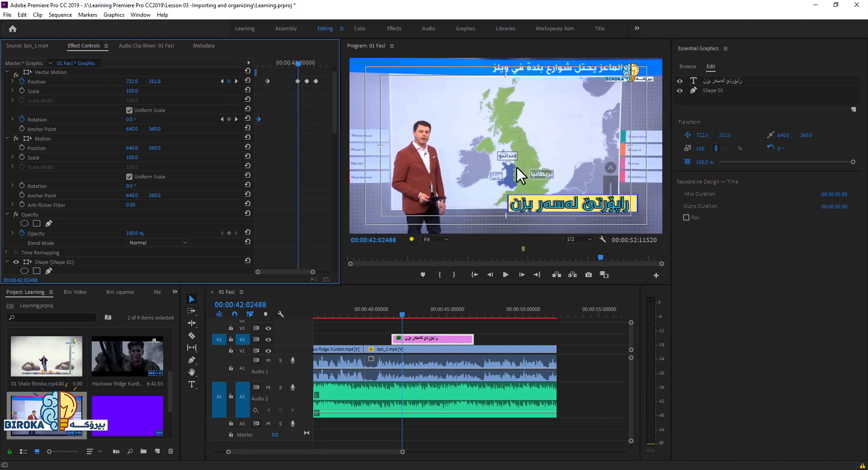
pyautogui.click(236, 81)
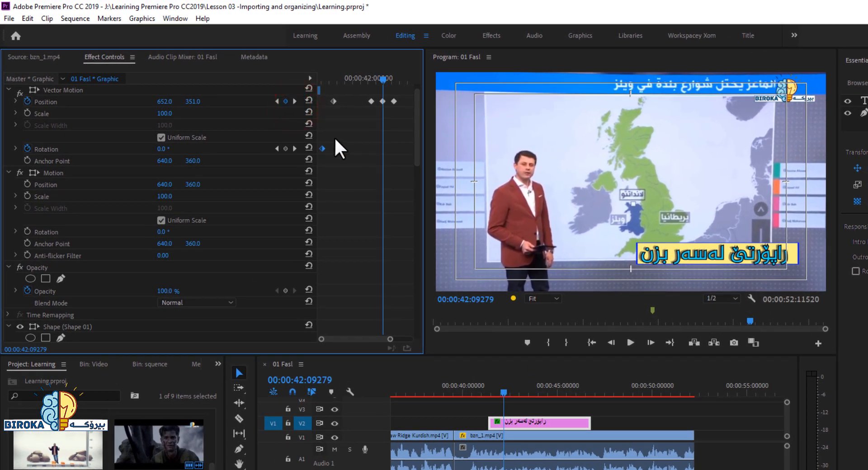
pyautogui.click(296, 101)
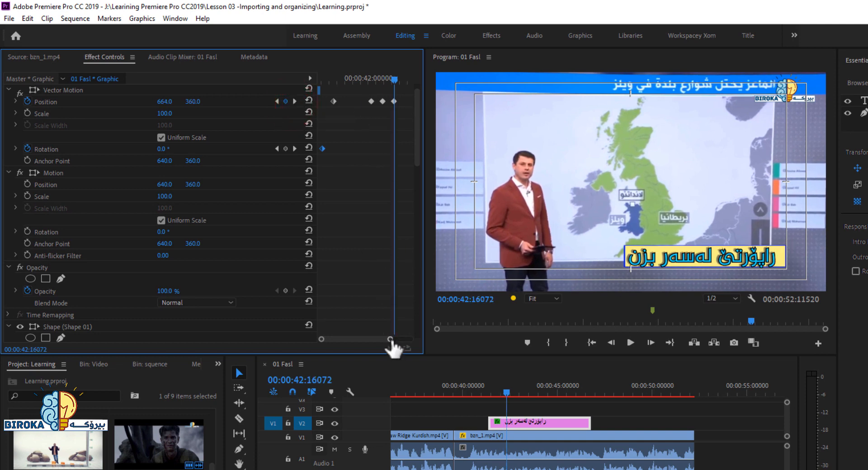
# Step through the remaining Vector Motion Position keyframes that hold the title during its wobble and slide it out.
pyautogui.moveTo(390, 339); pyautogui.dragTo(398, 340)
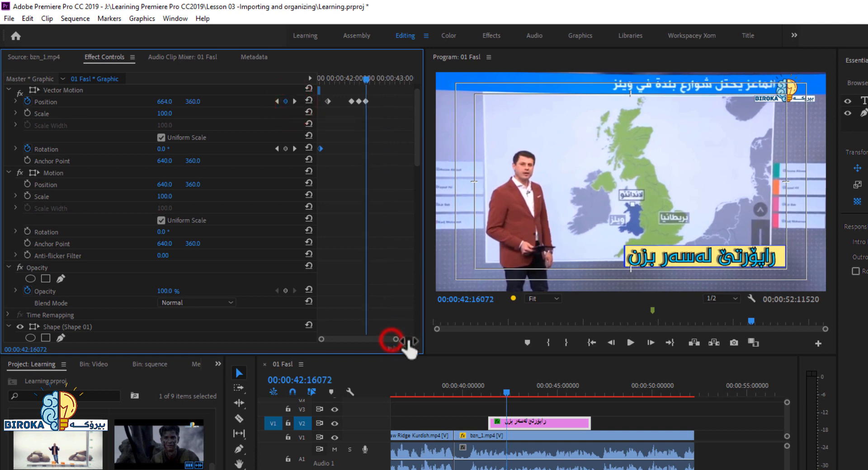
pyautogui.click(295, 102)
pyautogui.moveTo(397, 339); pyautogui.dragTo(461, 353)
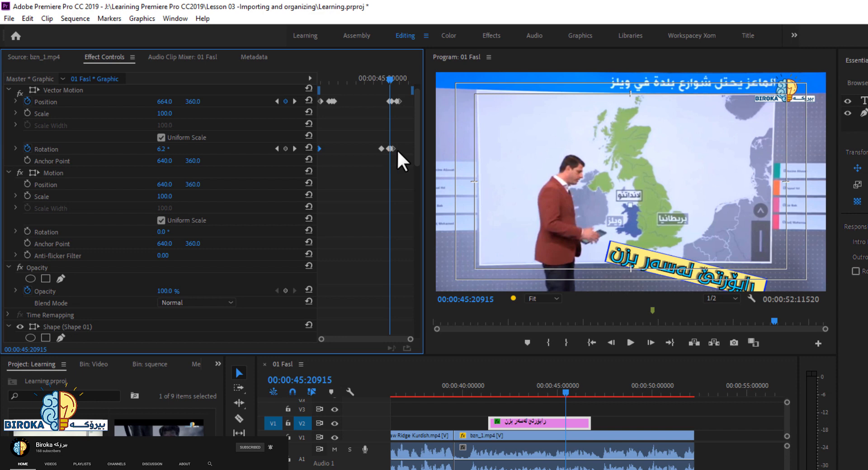
pyautogui.click(294, 101)
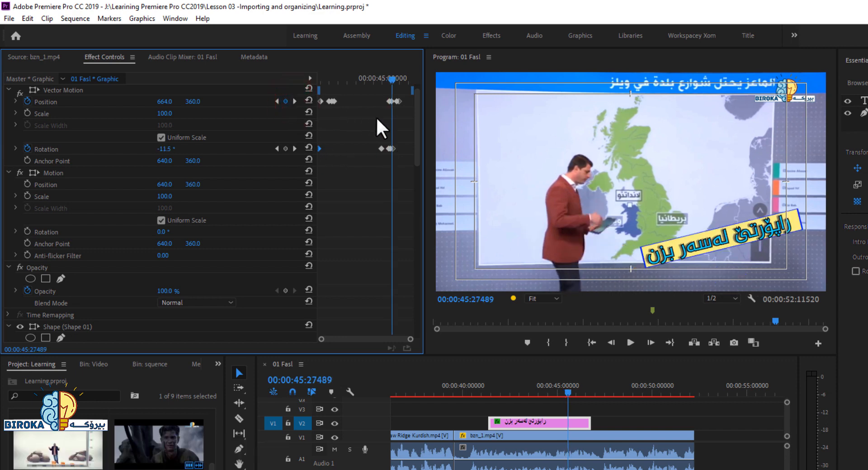
pyautogui.click(294, 102)
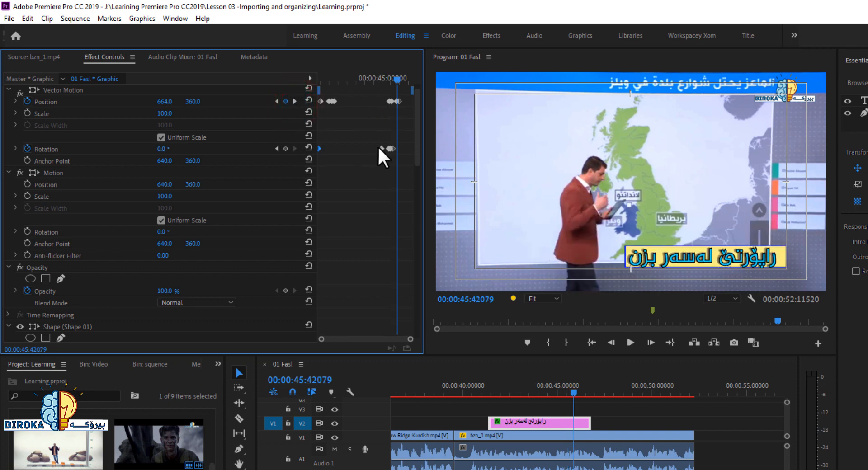
pyautogui.click(296, 101)
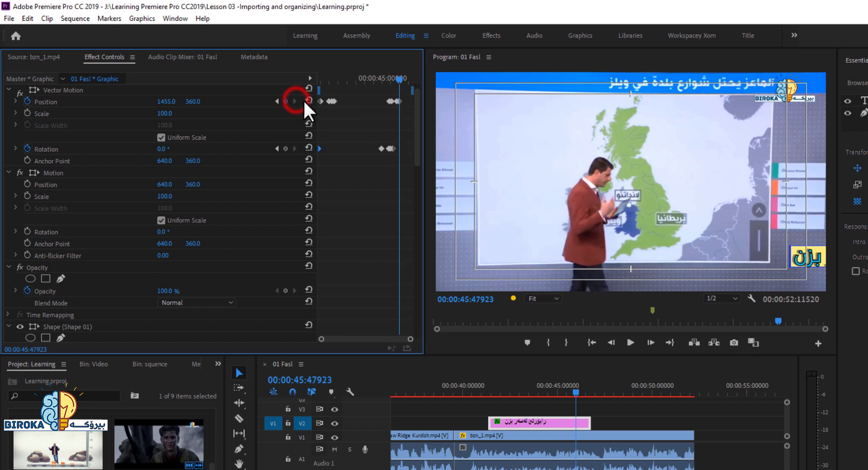
# Return to the start of the title clip and play back its slide and wobble animation.
pyautogui.click(403, 79)
pyautogui.moveTo(394, 85); pyautogui.dragTo(273, 84)
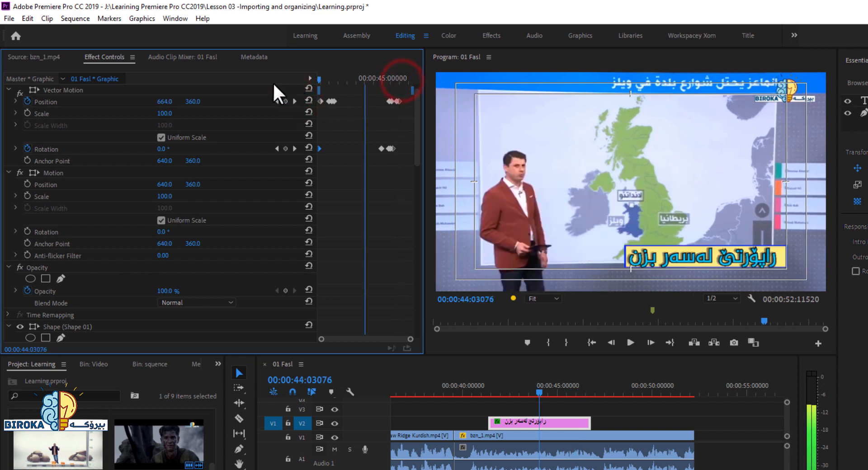
pyautogui.click(628, 344)
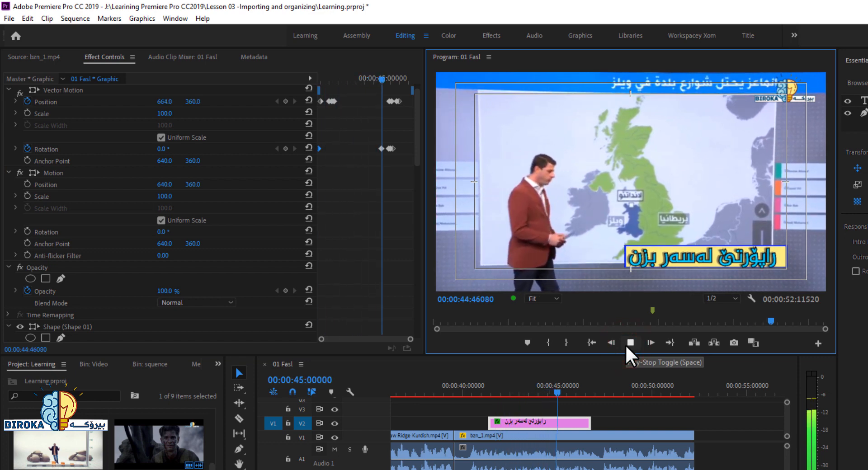
# Show the squence bin, save the project and reselect the title graphic on track V2.
pyautogui.click(137, 364)
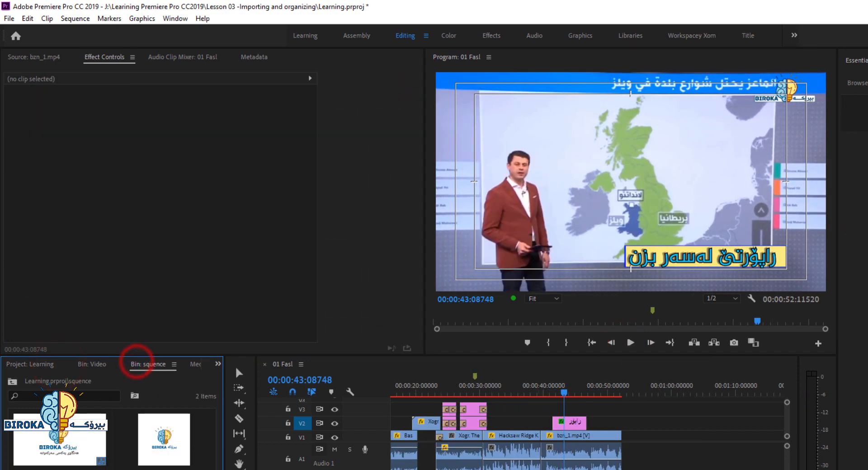
pyautogui.hotkey('ctrl', 's')
pyautogui.click(573, 423)
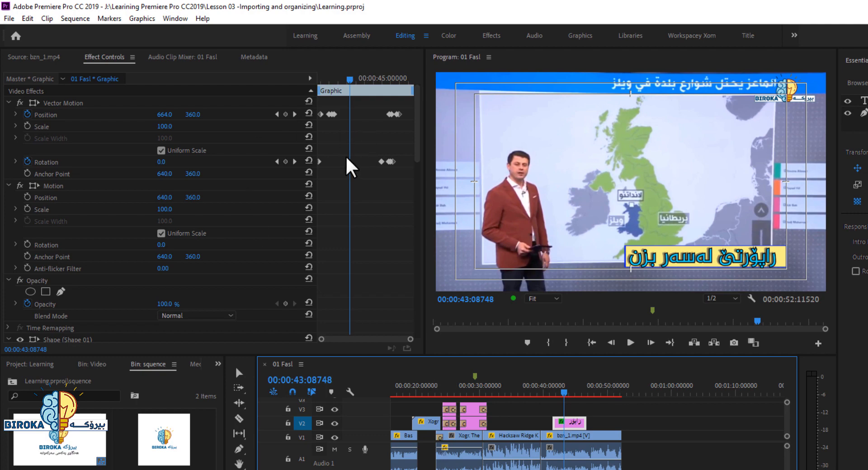
# Scrub through the selected title graphic from its start to its wobble to check the animation once more.
pyautogui.click(350, 83)
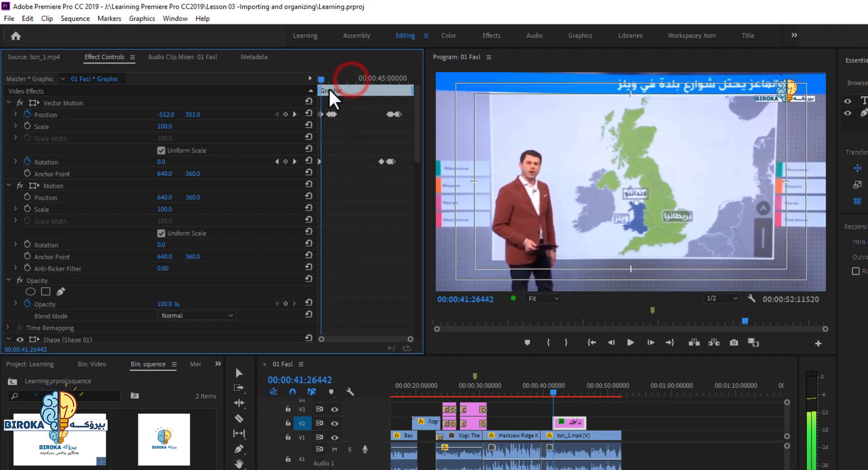
pyautogui.moveTo(357, 104); pyautogui.dragTo(371, 111)
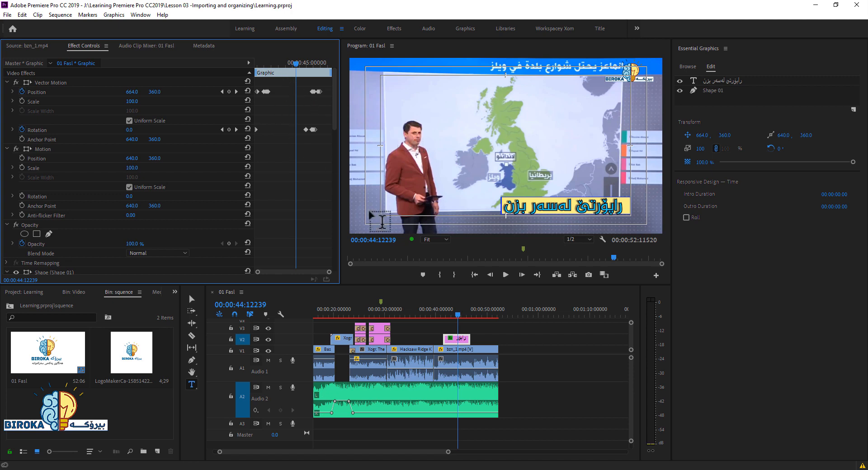
pyautogui.click(459, 313)
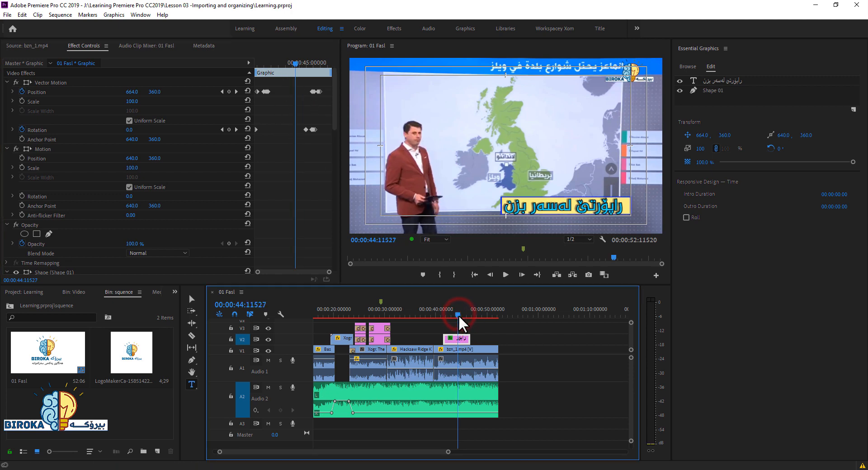
pyautogui.moveTo(459, 315); pyautogui.dragTo(457, 314)
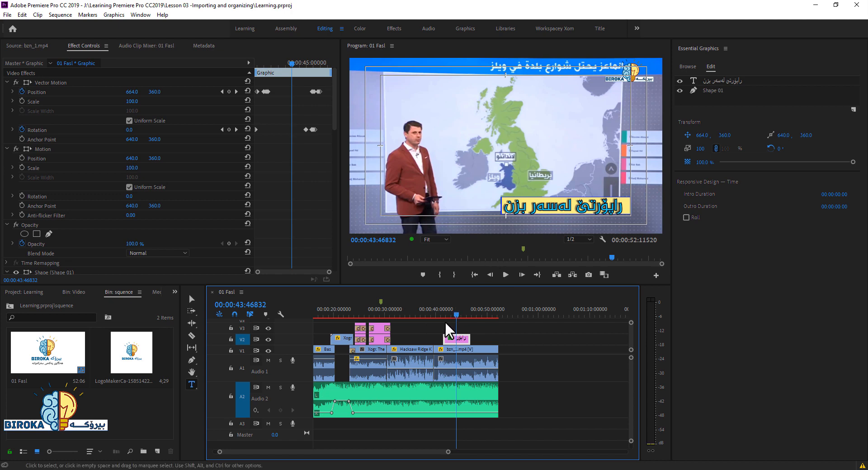
pyautogui.moveTo(456, 315)
pyautogui.mouseDown()
pyautogui.moveTo(445, 313)
pyautogui.moveTo(465, 318)
pyautogui.mouseUp()
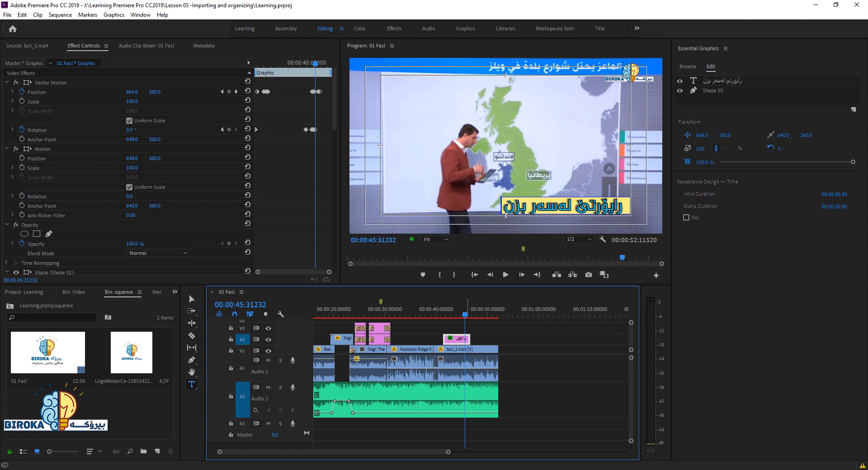
# Select the title graphic on V2 and start exporting it as a Motion Graphics Template.
pyautogui.moveTo(449, 453); pyautogui.dragTo(412, 452)
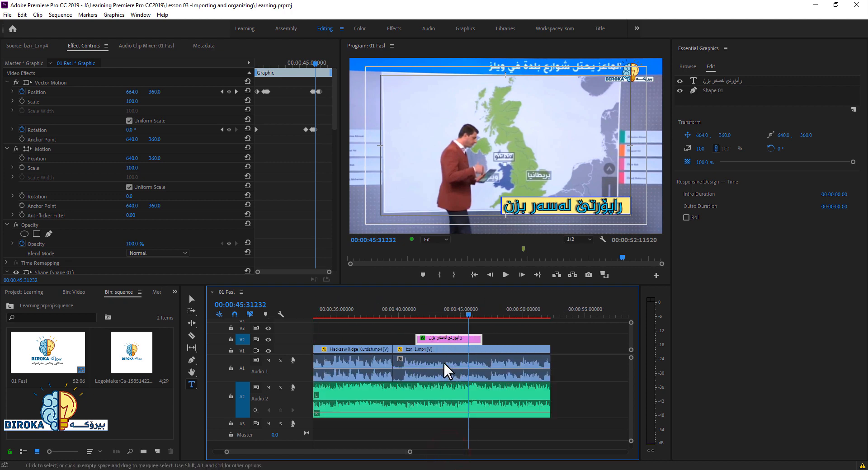
pyautogui.click(512, 338)
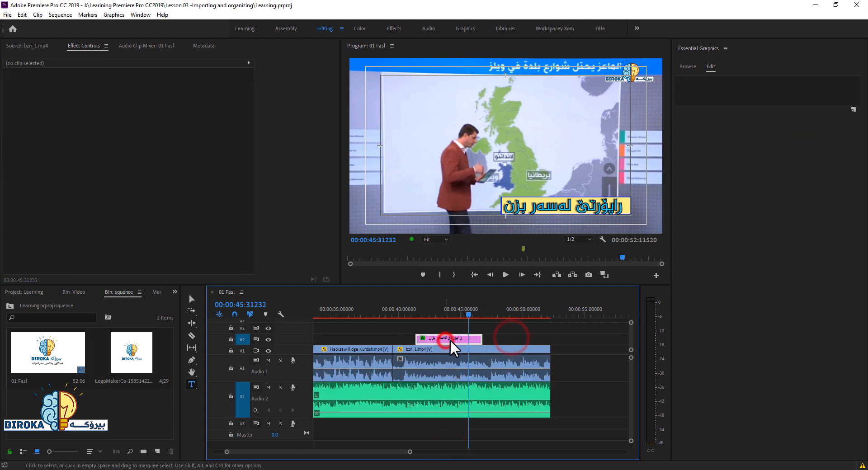
pyautogui.click(447, 338)
pyautogui.moveTo(446, 340); pyautogui.dragTo(445, 340)
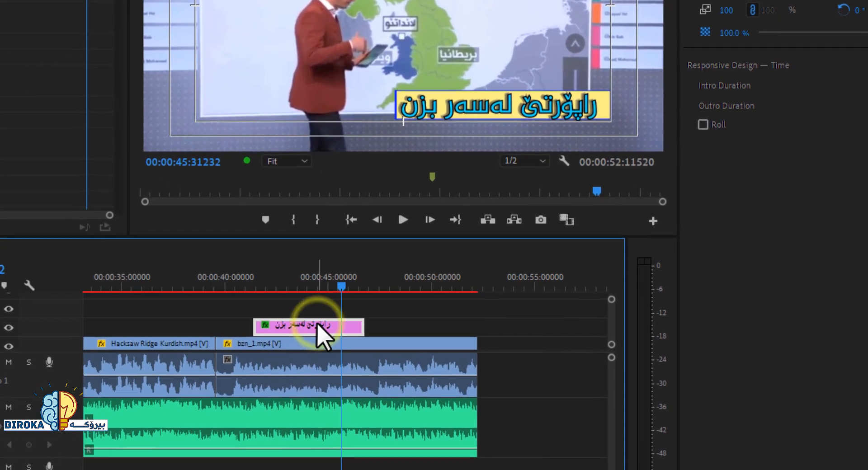
pyautogui.rightClick(501, 373)
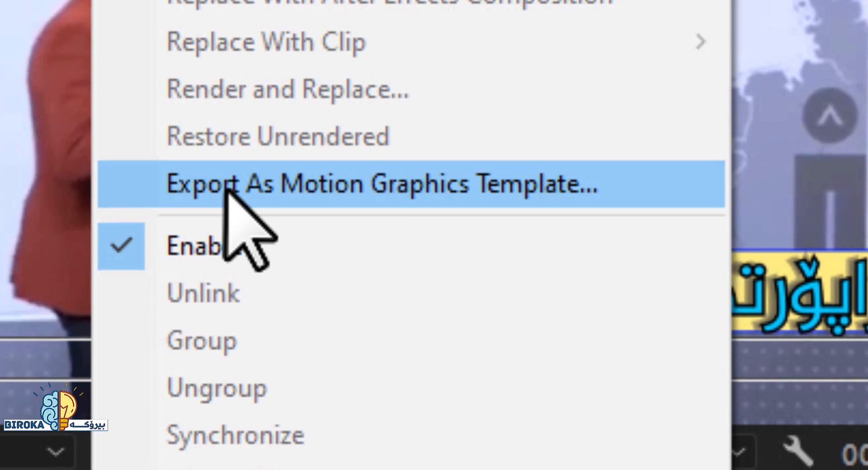
pyautogui.click(226, 189)
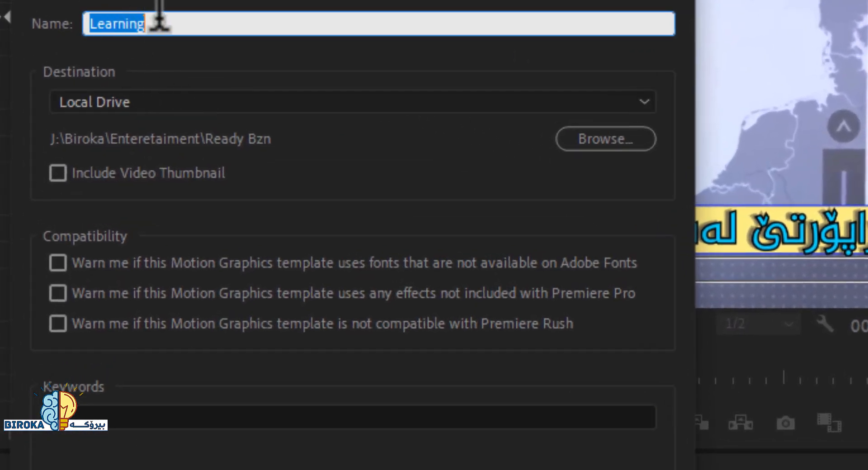
# Name the Motion Graphics Template Bzn and toggle its Include Video Thumbnail option.
pyautogui.click(193, 25)
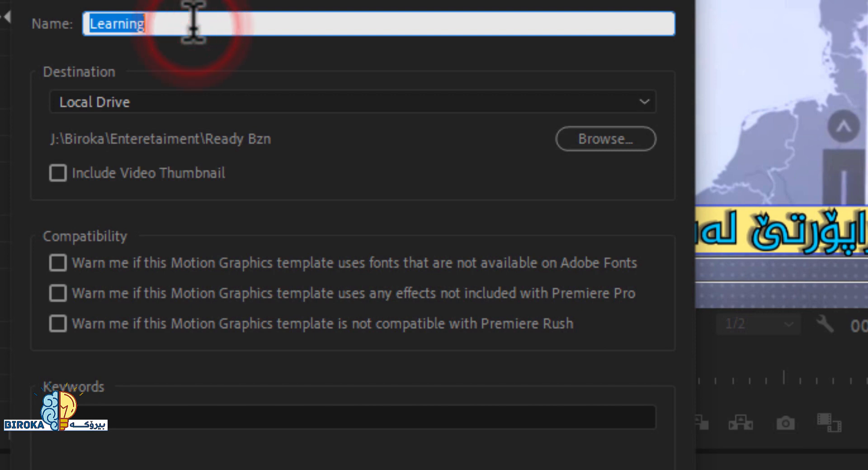
pyautogui.write('ئ')
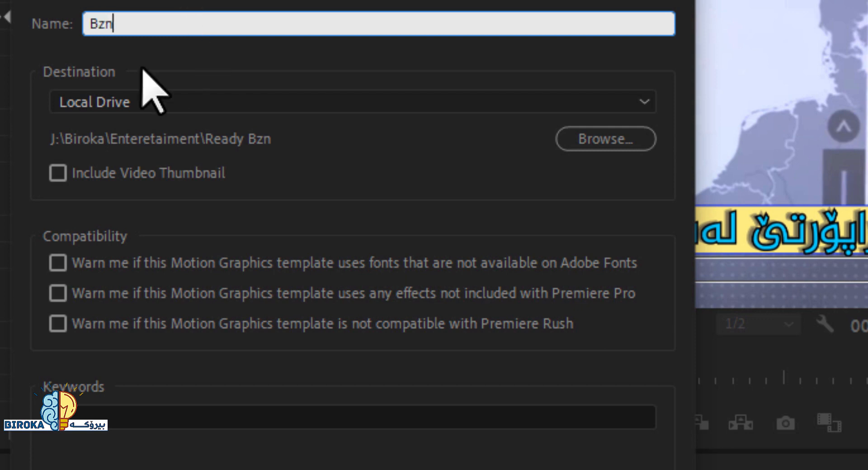
pyautogui.click(361, 163)
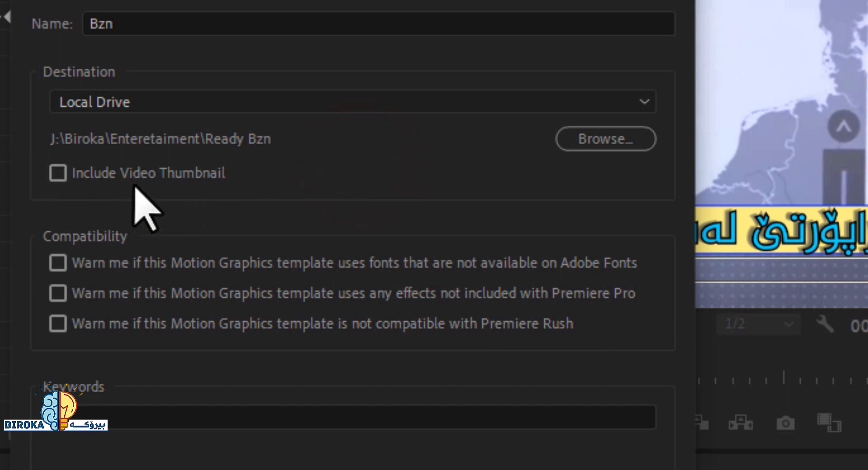
pyautogui.click(179, 179)
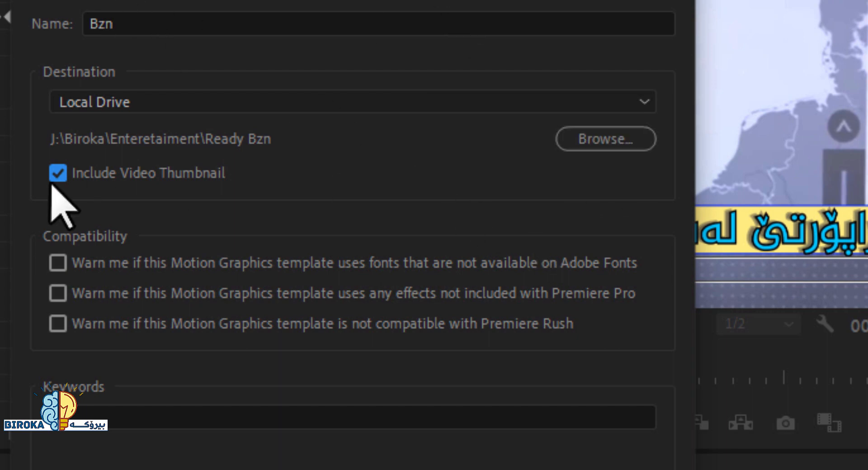
pyautogui.click(104, 178)
# Choose J:\Biroka\Enteretaiment\Ready Bzn as the Local Drive destination folder for the Motion Graphics Template.
pyautogui.click(586, 147)
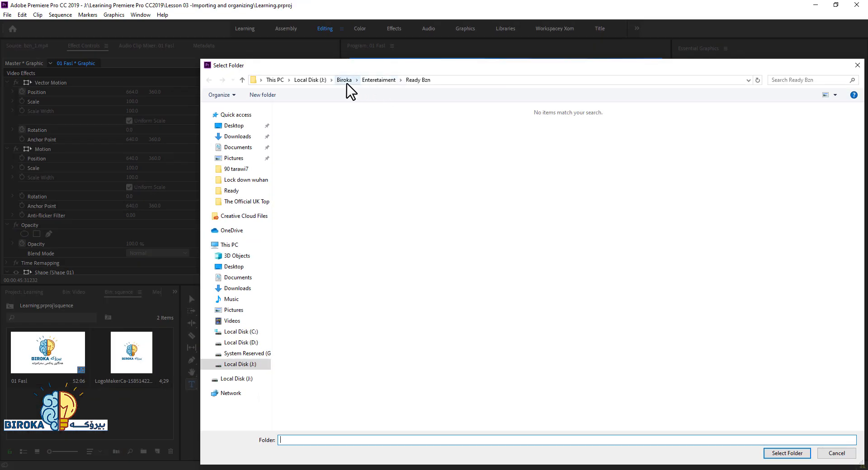
pyautogui.click(340, 83)
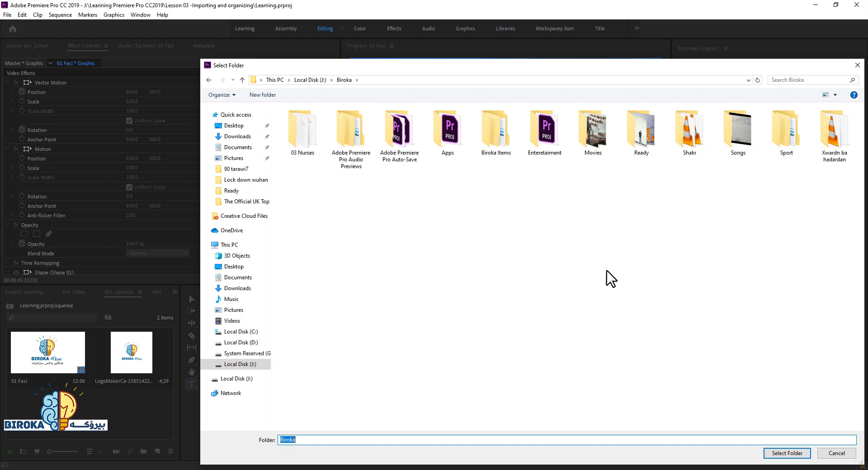
pyautogui.doubleClick(557, 149)
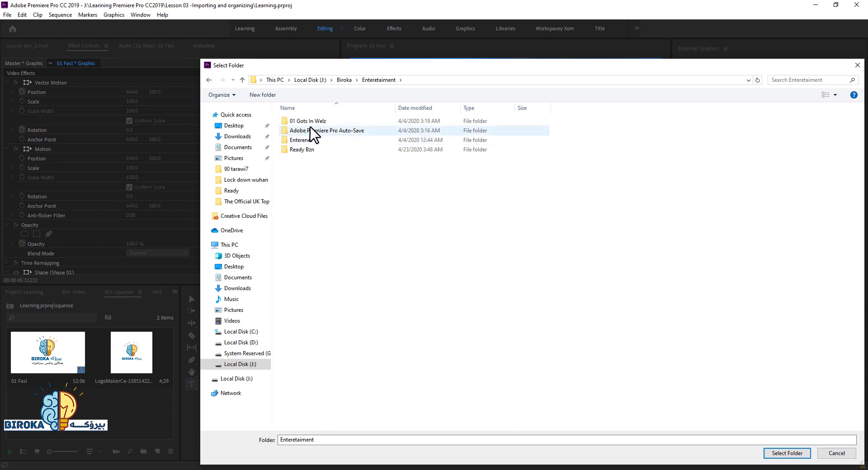
pyautogui.doubleClick(301, 150)
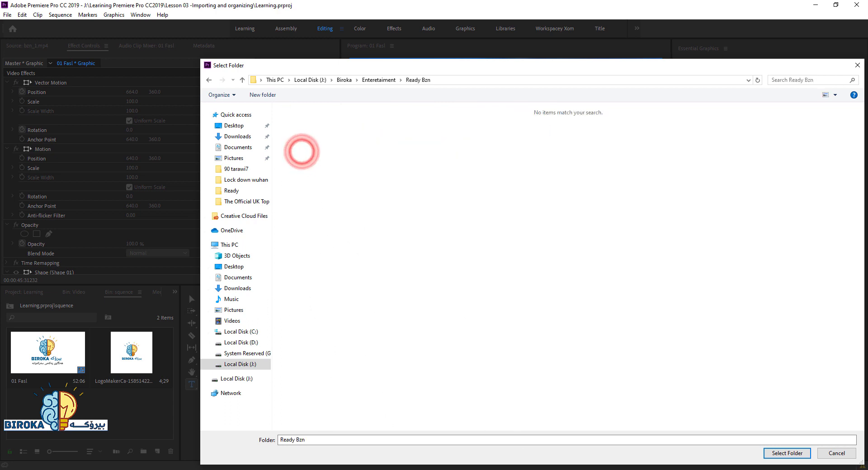
pyautogui.click(787, 454)
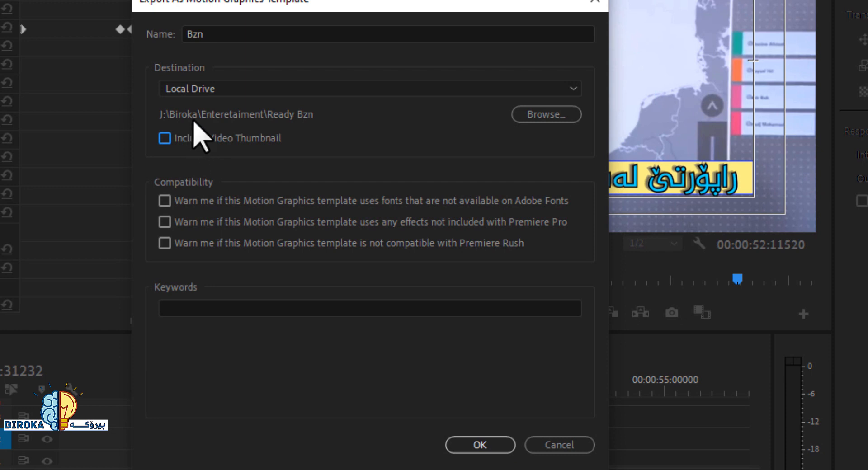
# Set the export destination to Local Templates Folder, enter the keyword 45 and export the Bzn template.
pyautogui.click(493, 88)
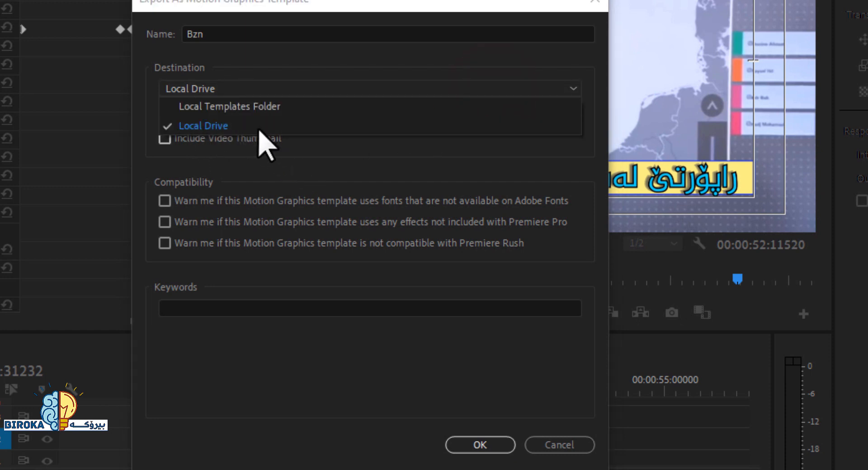
pyautogui.click(250, 109)
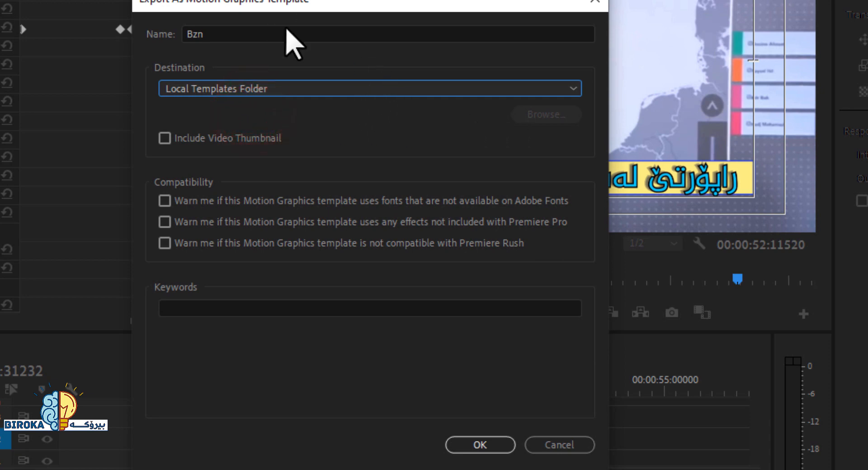
pyautogui.click(472, 93)
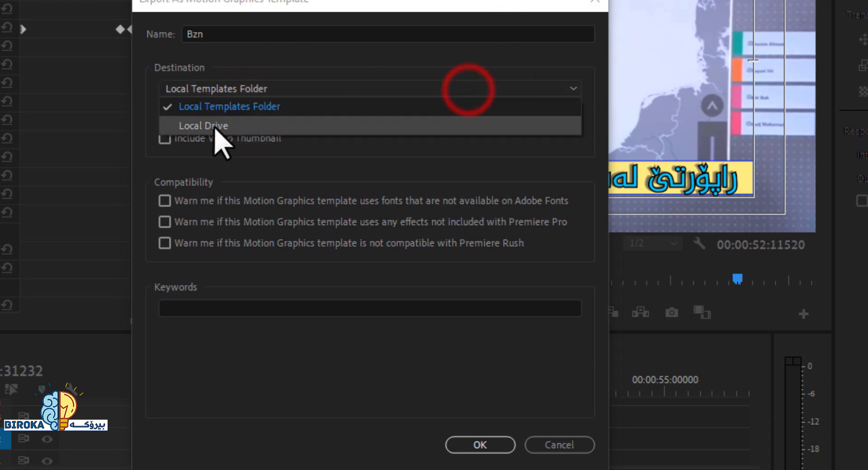
pyautogui.click(326, 151)
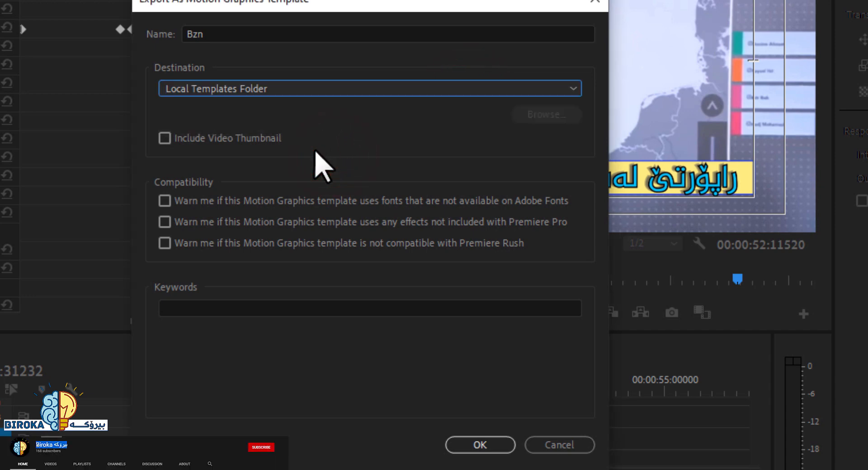
pyautogui.click(217, 307)
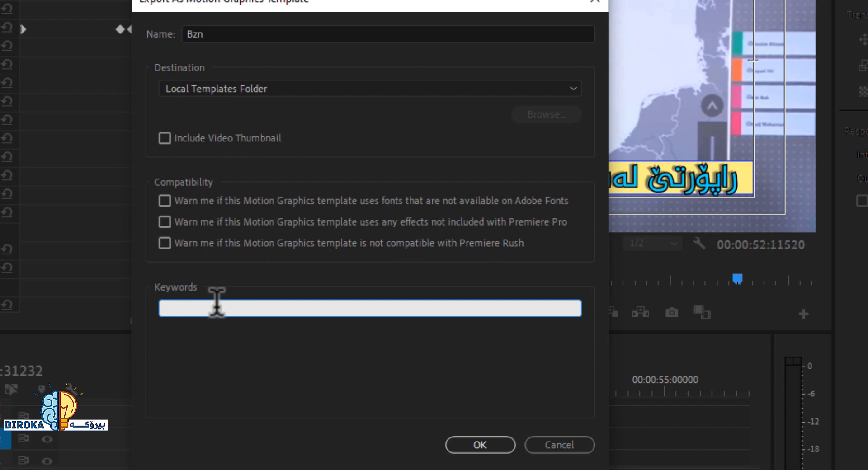
pyautogui.write('45')
pyautogui.click(482, 444)
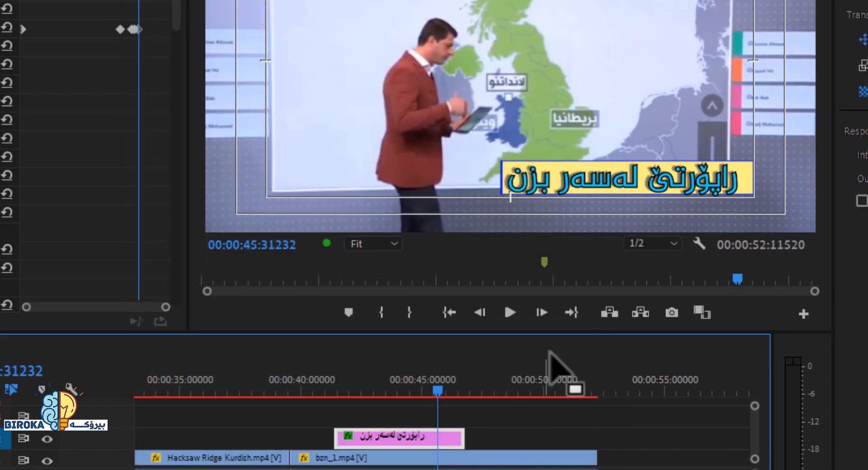
# Create Sequence 02 from the HDV 1080p25 preset and place the LogoMakerCa image on its V1 track.
pyautogui.moveTo(497, 452); pyautogui.dragTo(459, 453)
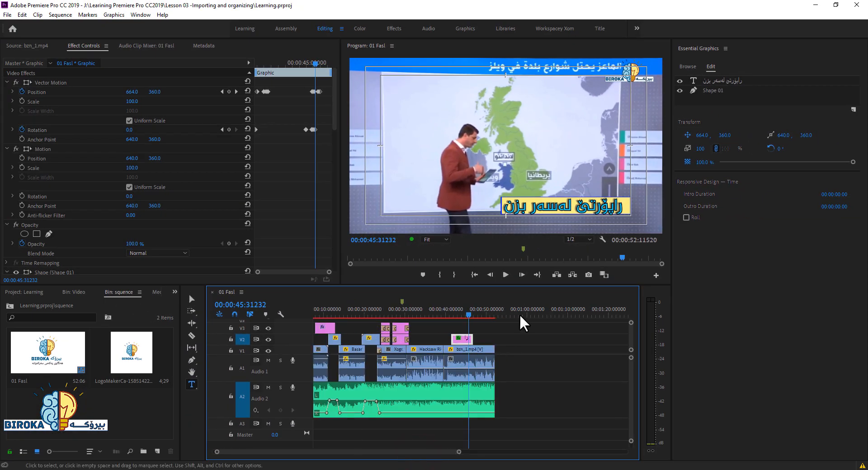
pyautogui.click(507, 311)
pyautogui.moveTo(509, 313); pyautogui.dragTo(509, 313)
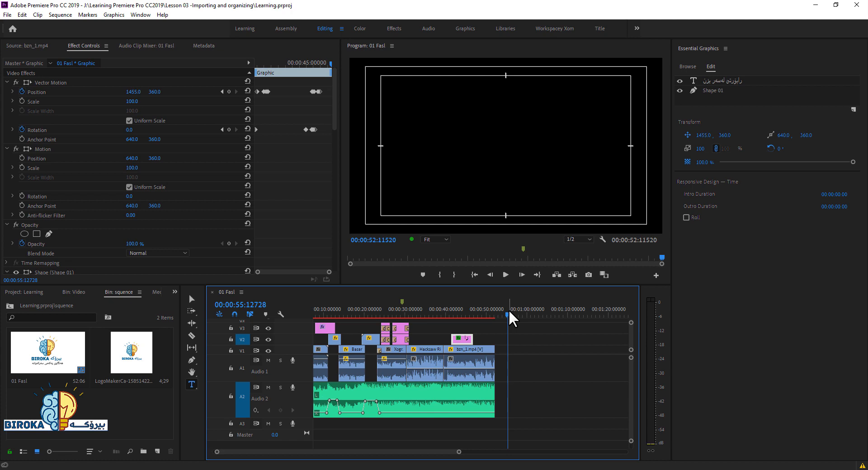
pyautogui.hotkey('ctrl', 'n')
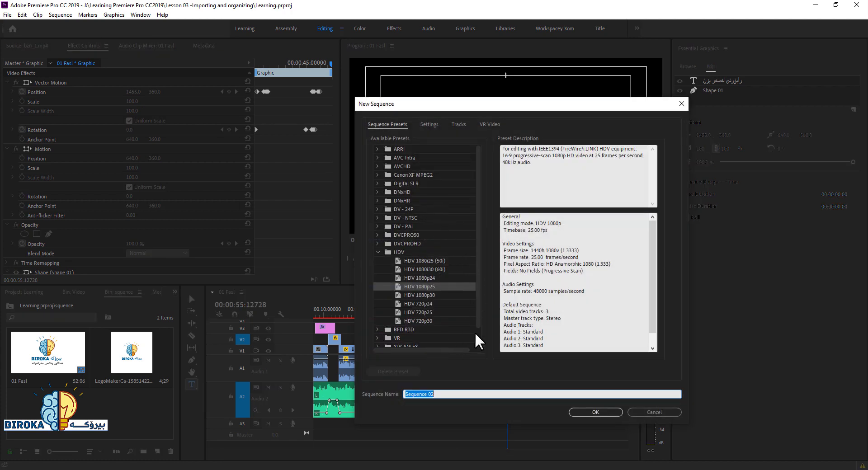
pyautogui.click(583, 412)
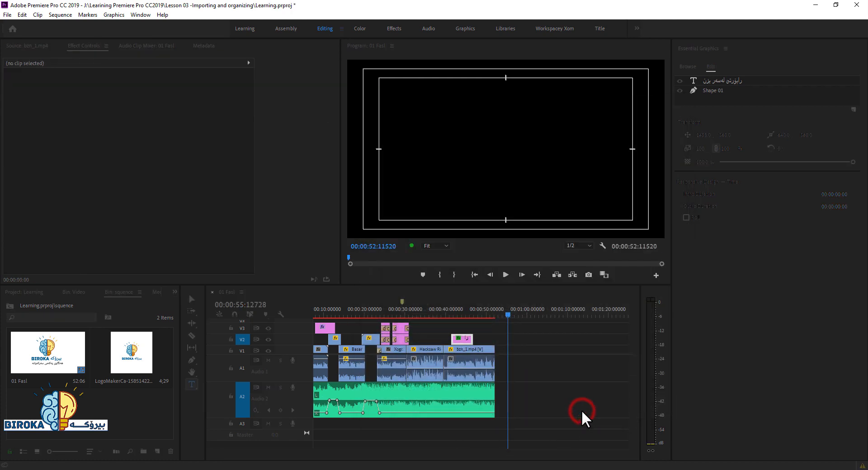
pyautogui.moveTo(116, 350); pyautogui.dragTo(391, 379)
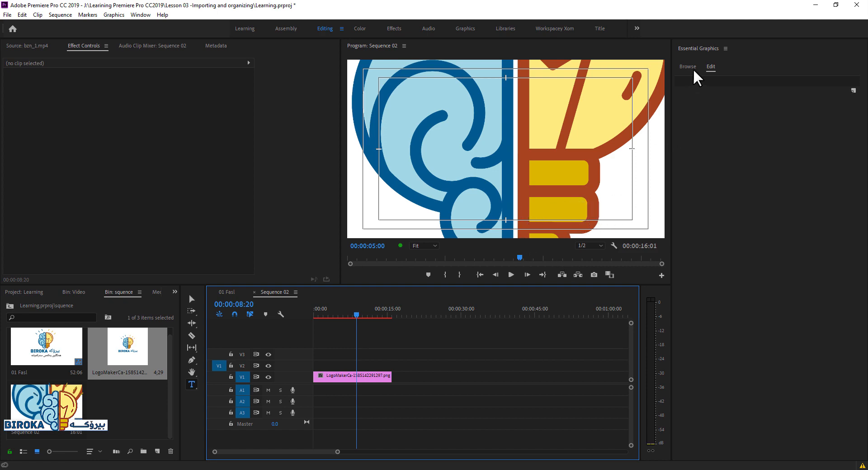
# Search My Templates for bzn and place the Bzn template on track V2 above the logo image.
pyautogui.click(716, 67)
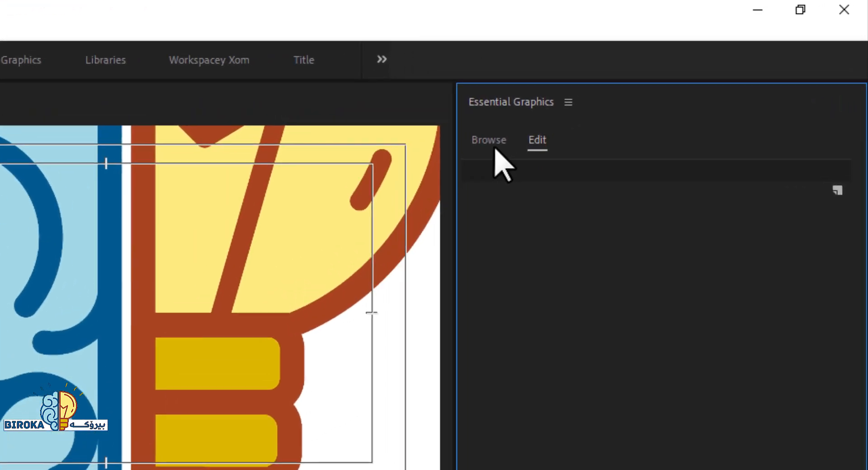
pyautogui.click(492, 146)
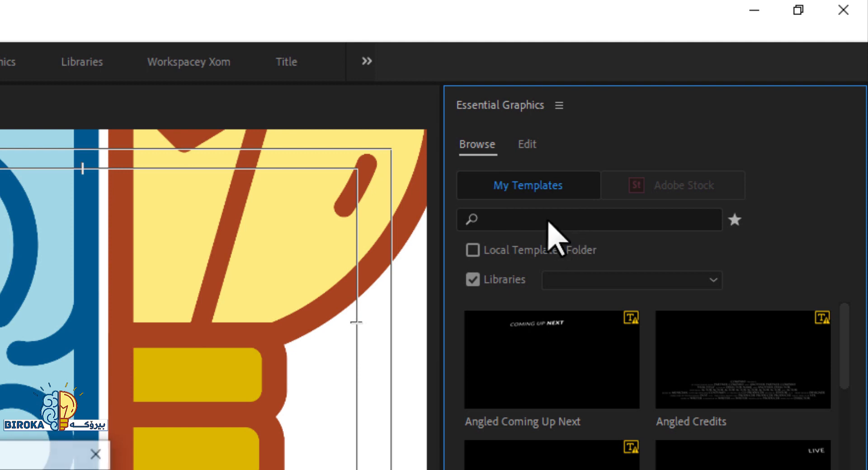
pyautogui.click(540, 219)
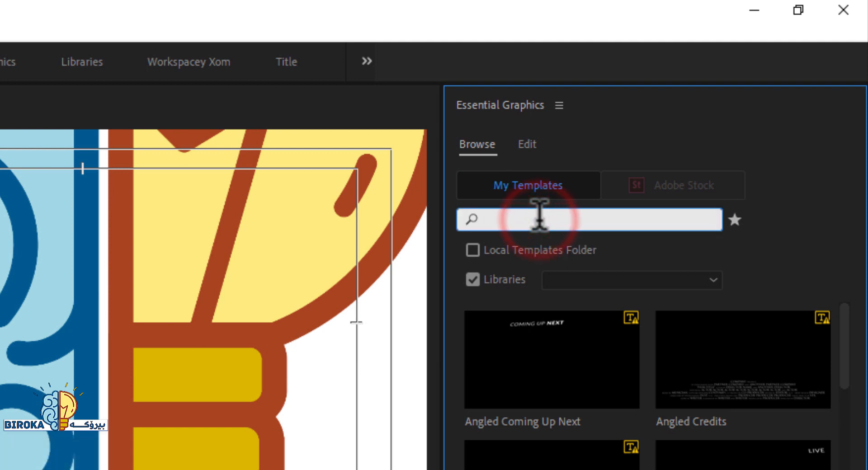
pyautogui.write('bzn')
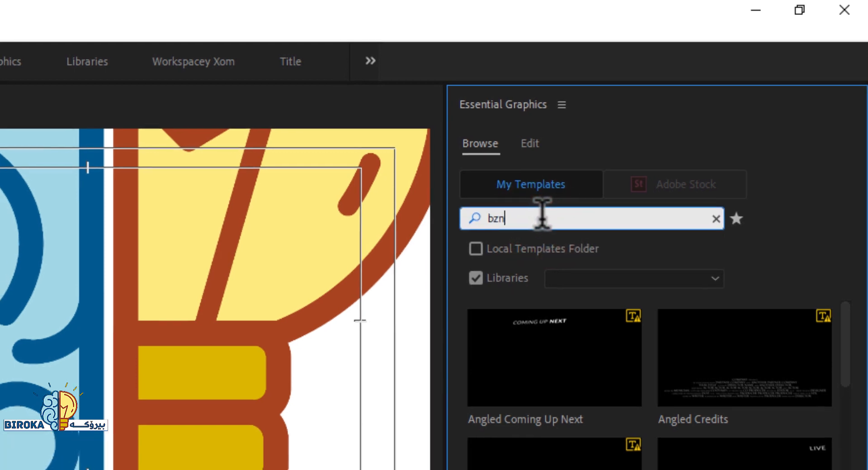
pyautogui.press('Return')
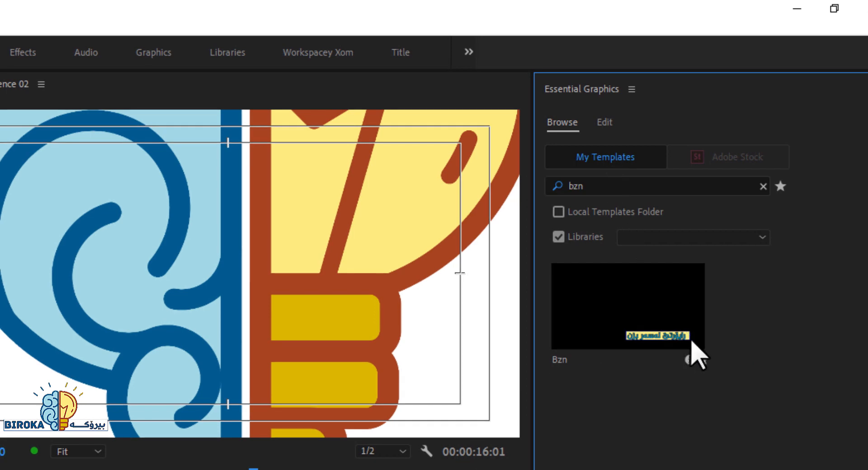
pyautogui.click(695, 375)
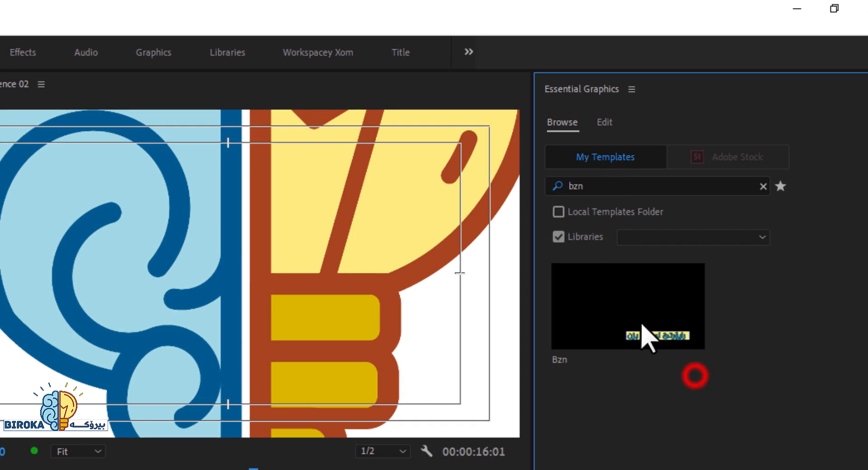
pyautogui.click(641, 324)
pyautogui.moveTo(652, 320); pyautogui.dragTo(347, 366)
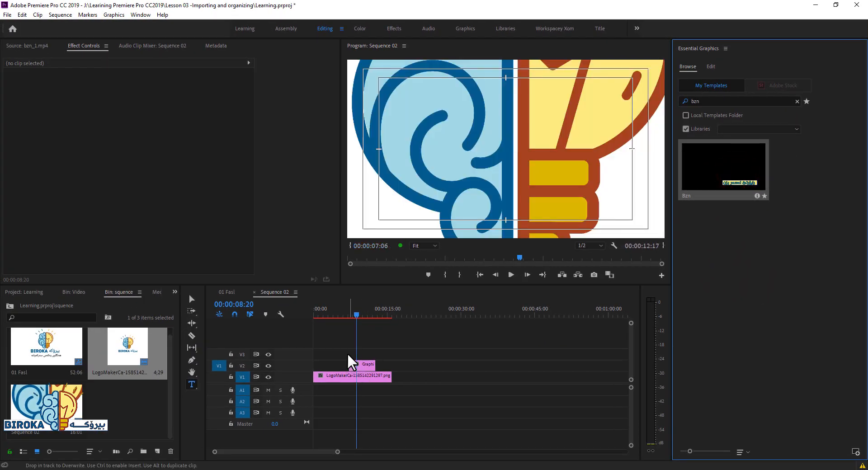
# Play Sequence 02 from before the Bzn graphic to check its animation, returning to 00:00:10:03 within the graphic.
pyautogui.moveTo(351, 310); pyautogui.dragTo(345, 311)
pyautogui.press('space')
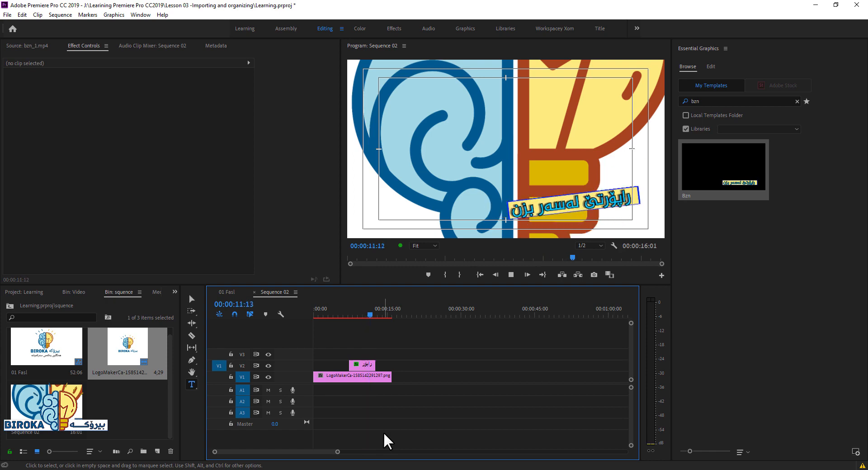
pyautogui.moveTo(374, 316); pyautogui.dragTo(364, 317)
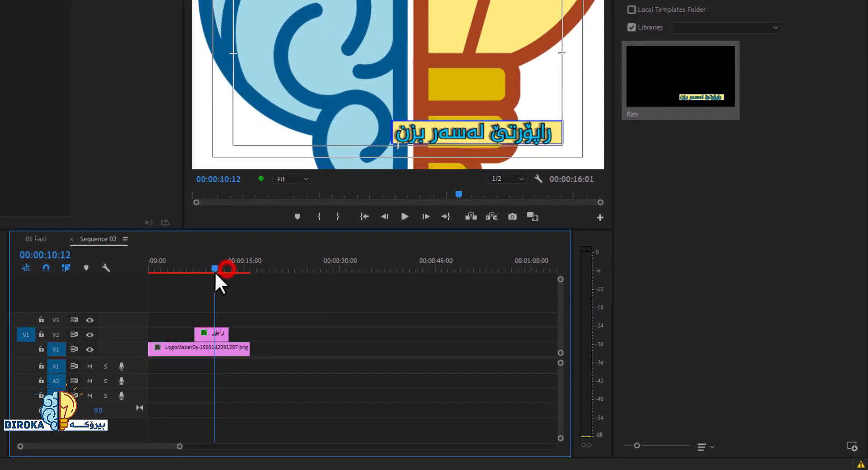
pyautogui.moveTo(214, 272); pyautogui.dragTo(212, 267)
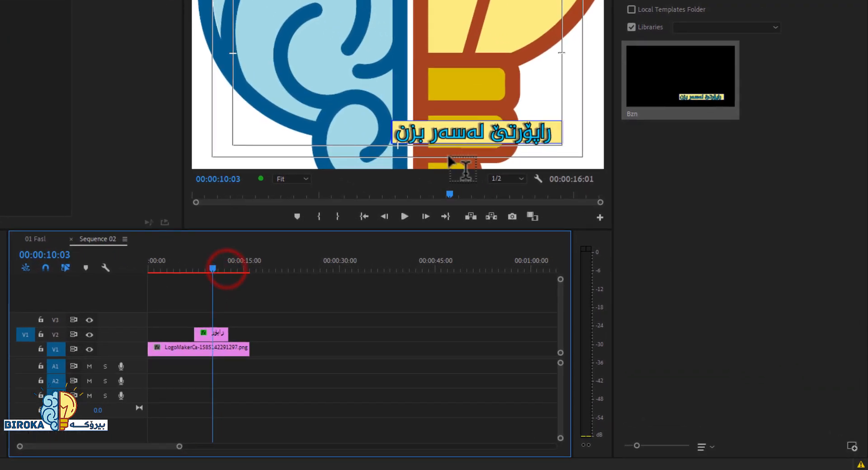
# Replace the Bzn graphic's title text with "راپۆرتێ لەسەر بە فیرۆدانی خواردن".
pyautogui.doubleClick(459, 131)
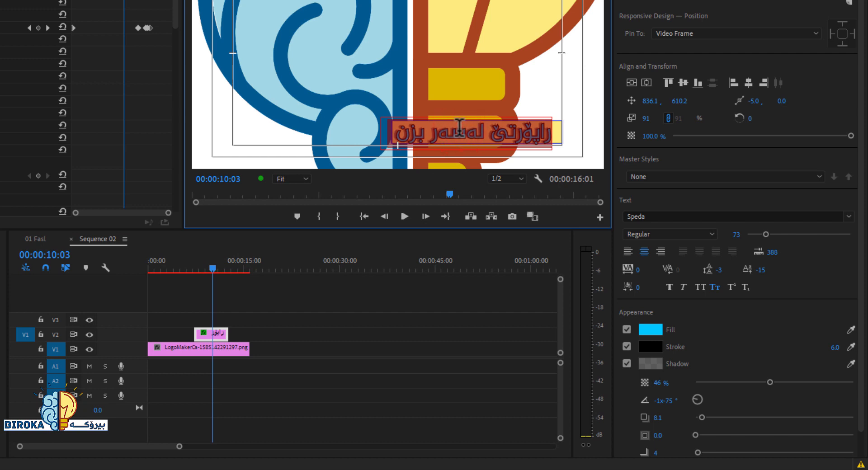
pyautogui.write('WHE')
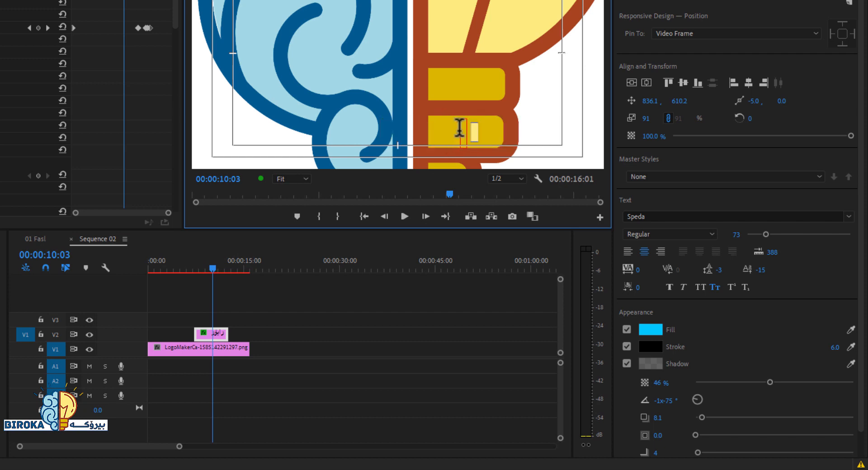
pyautogui.press('super+space')
pyautogui.press('super+space')
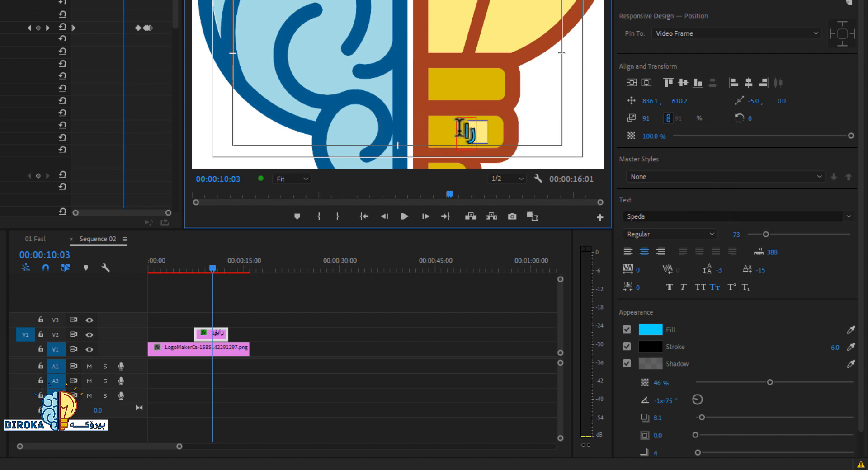
pyautogui.write('پۆرتێ ل')
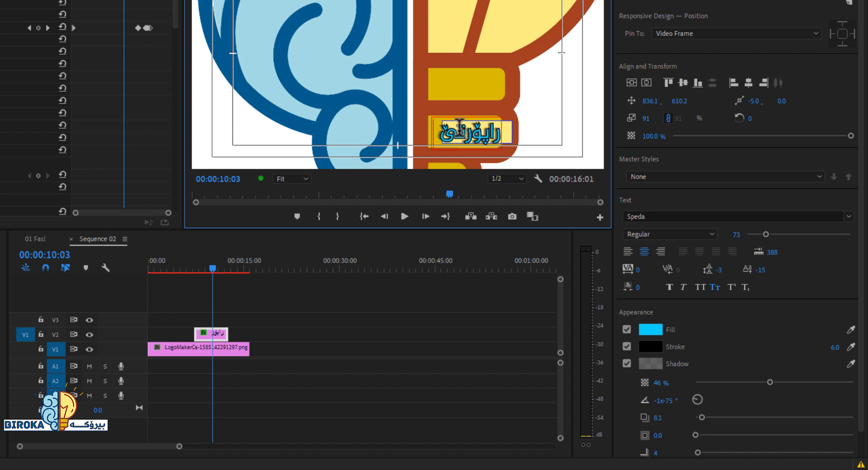
pyautogui.write('ەسەر بە فیر')
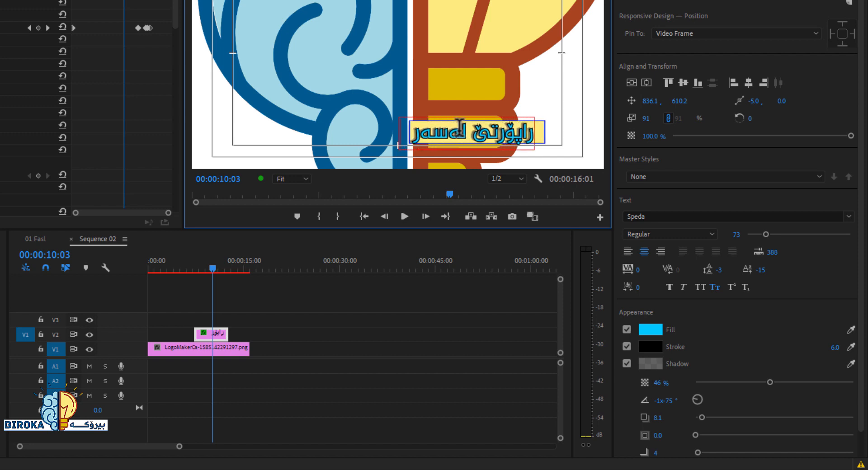
pyautogui.write('ۆد')
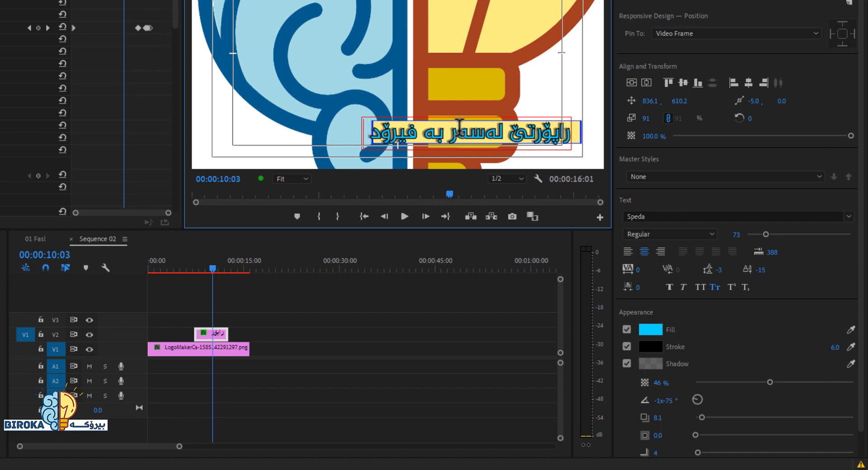
pyautogui.write('انی خوار')
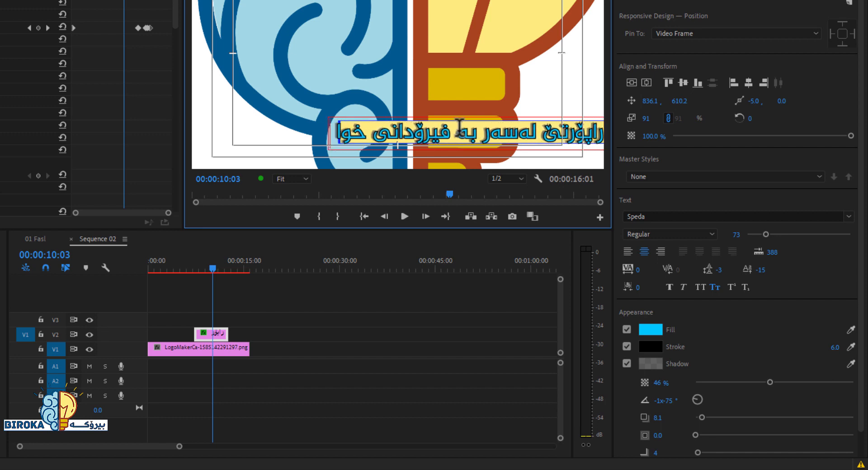
pyautogui.write('دن')
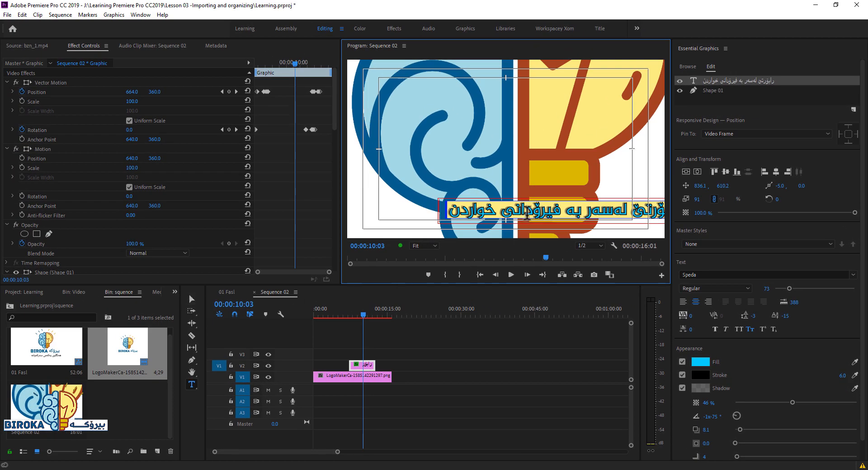
pyautogui.write(' ر')
pyautogui.press('BackSpace')
pyautogui.press('BackSpace')
pyautogui.click(499, 158)
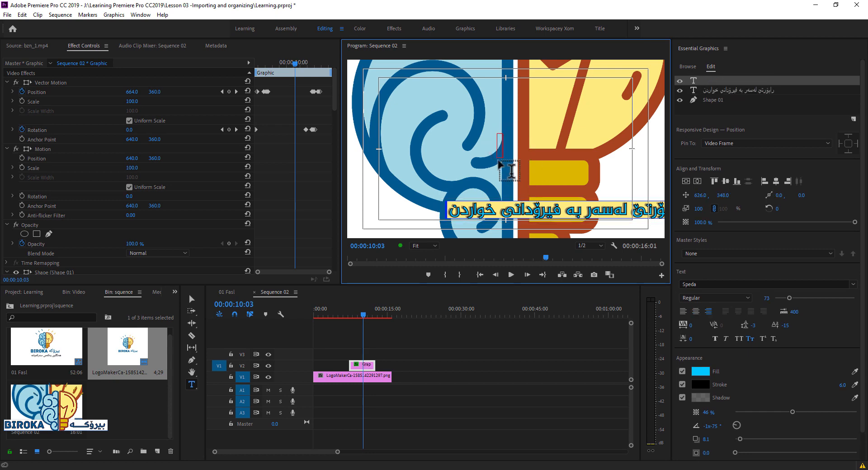
# Scale the title text to 83% and move it to position 50.4, 619.1 near the frame's lower edge.
pyautogui.click(192, 299)
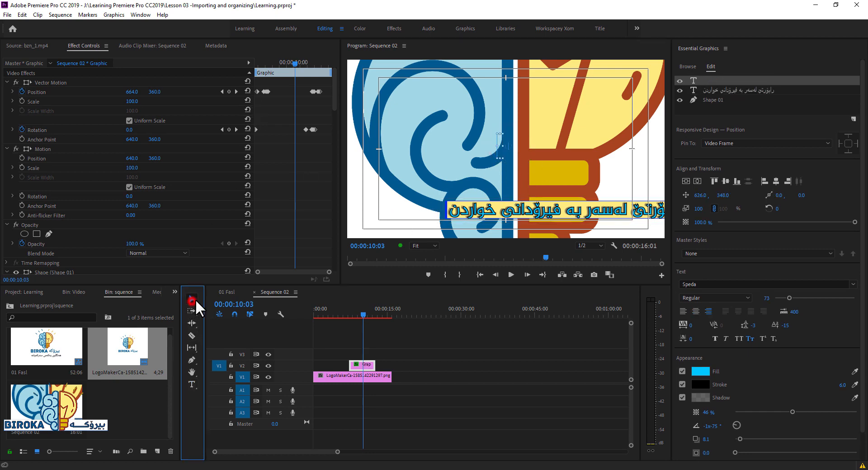
pyautogui.moveTo(514, 210); pyautogui.dragTo(477, 201)
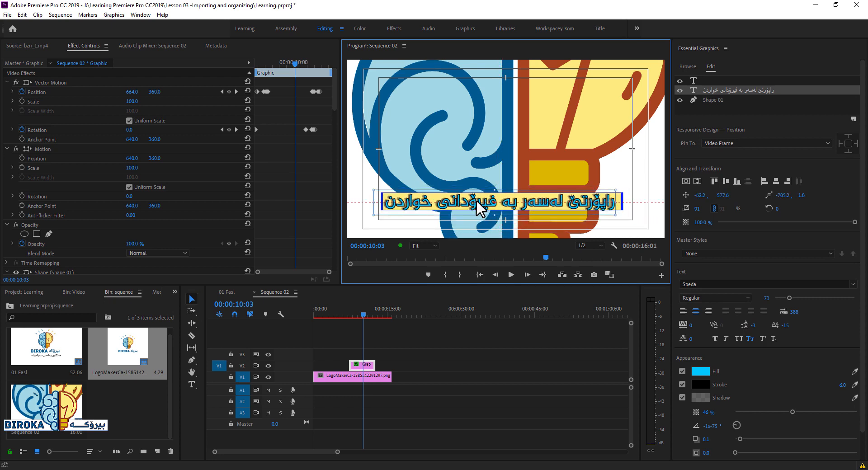
pyautogui.moveTo(375, 190); pyautogui.dragTo(369, 188)
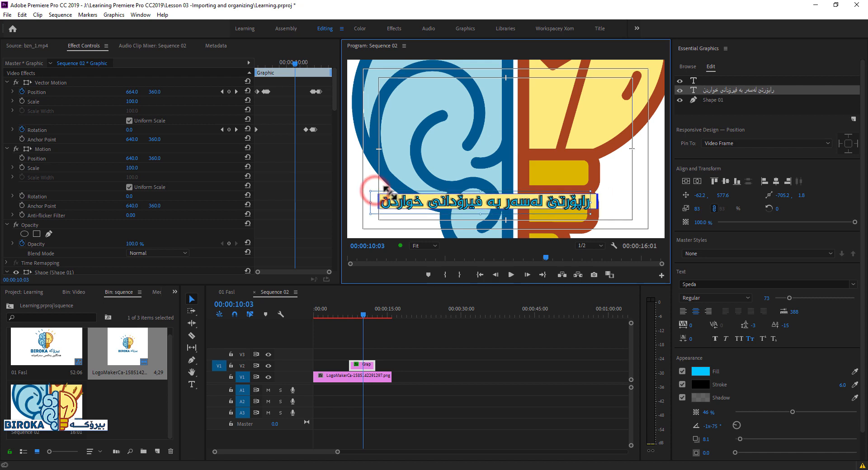
pyautogui.moveTo(420, 203); pyautogui.dragTo(457, 218)
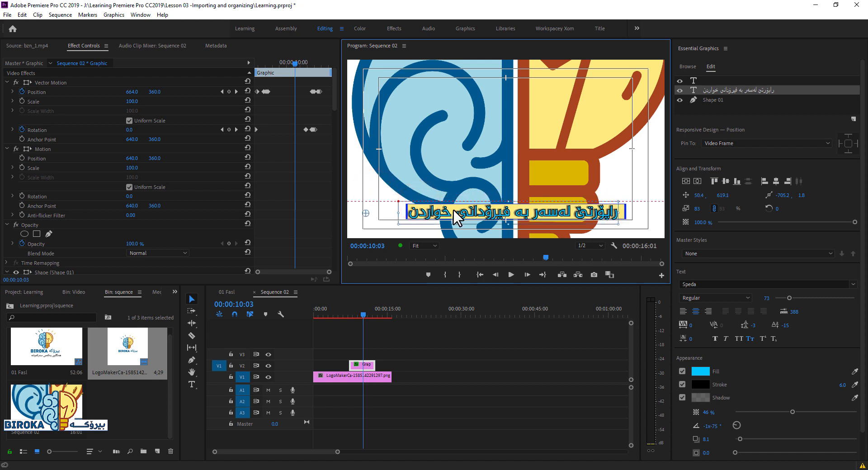
# Move the graphic clip on V2 to the start of Sequence 02 and play its opening.
pyautogui.moveTo(337, 452); pyautogui.dragTo(298, 452)
pyautogui.moveTo(411, 365); pyautogui.dragTo(338, 365)
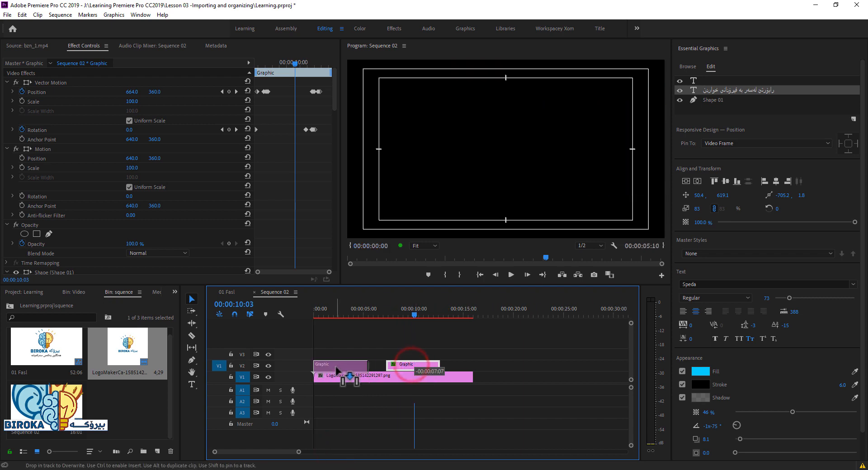
pyautogui.click(319, 312)
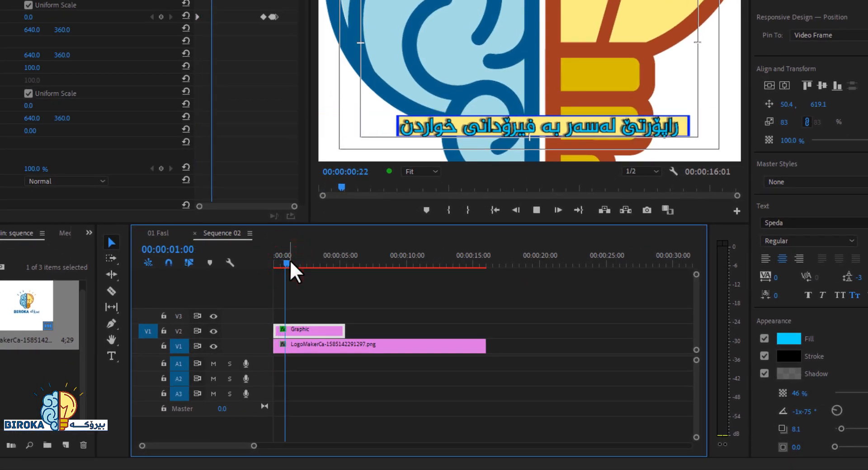
pyautogui.click(324, 327)
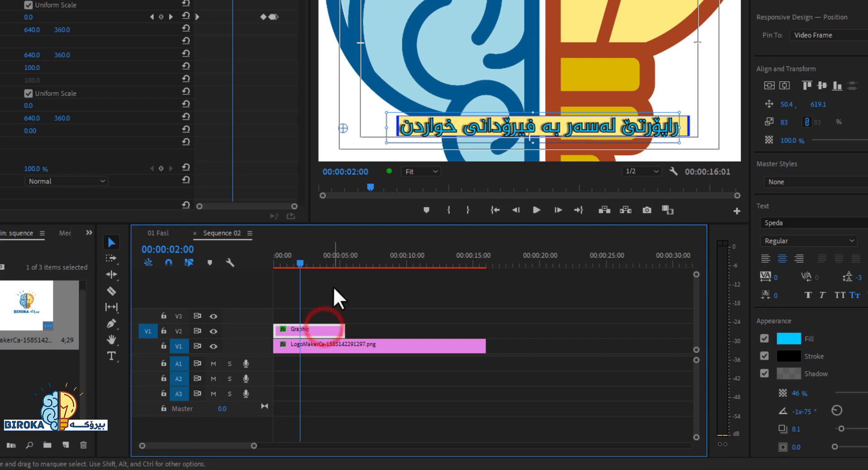
pyautogui.moveTo(326, 264); pyautogui.dragTo(347, 264)
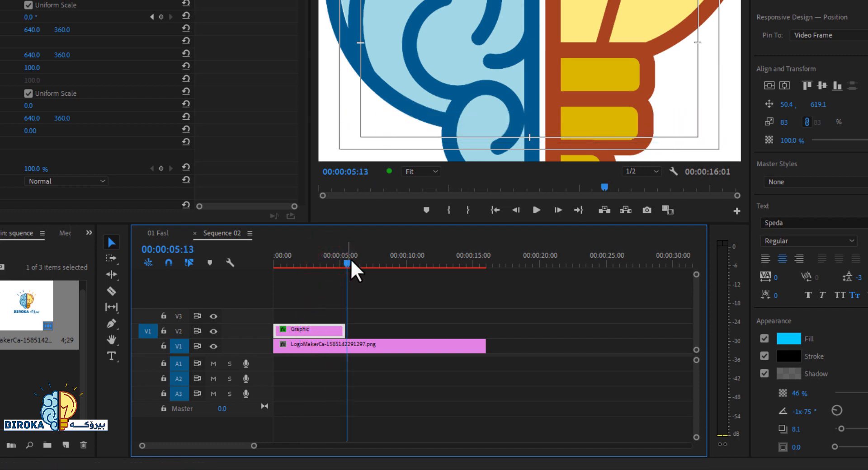
pyautogui.hotkey('ctrl', 'v')
pyautogui.hotkey('ctrl', 'z')
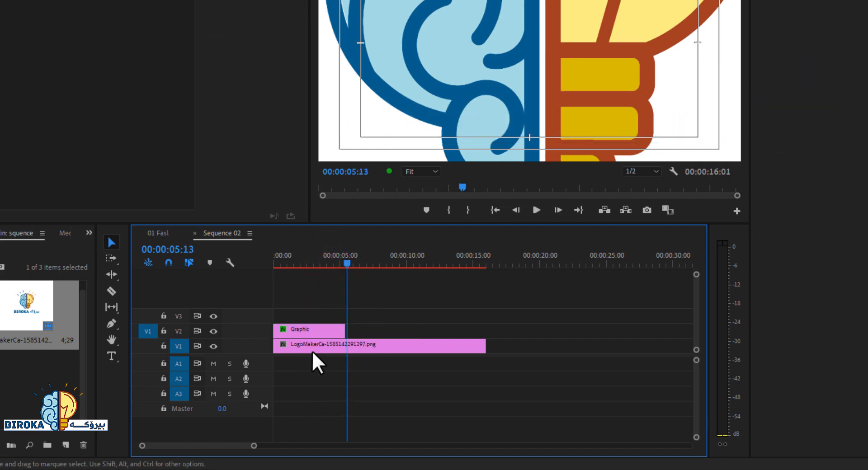
# Target track V2 instead of V1 and paste a copy of the graphic directly after the first one.
pyautogui.click(314, 329)
pyautogui.click(303, 263)
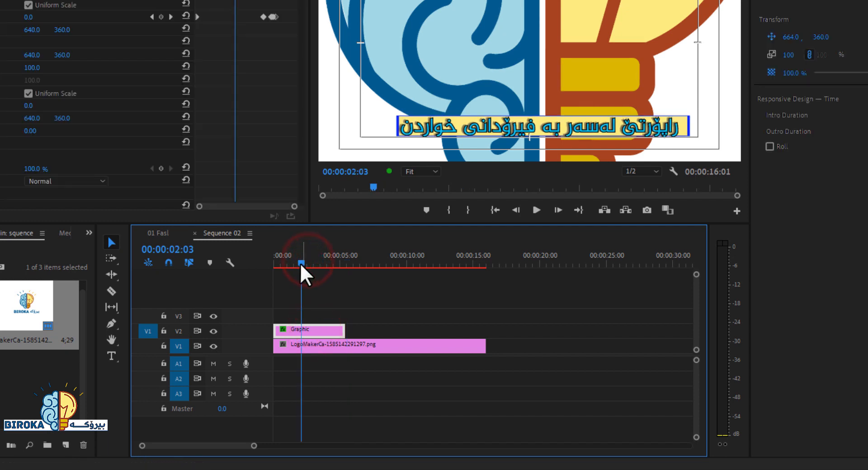
pyautogui.click(179, 331)
pyautogui.click(175, 347)
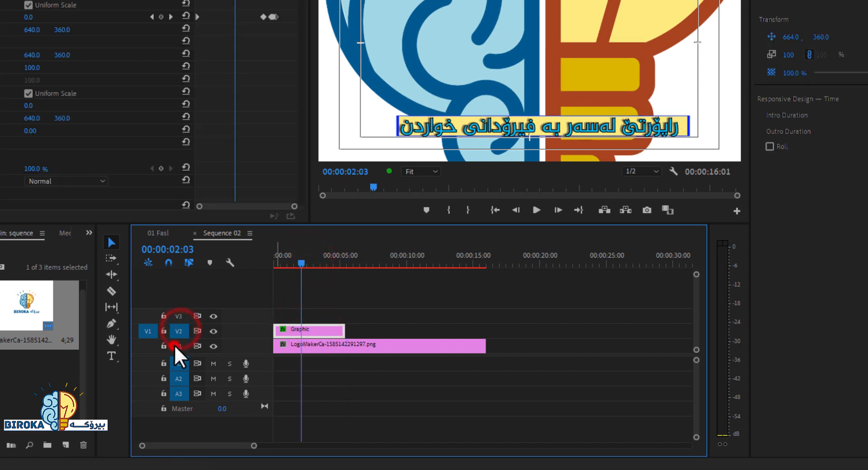
pyautogui.moveTo(302, 264); pyautogui.dragTo(358, 266)
pyautogui.hotkey('ctrl', 'v')
# Replace the second graphic's title text with "ئامادەکردنی فلان".
pyautogui.click(478, 140)
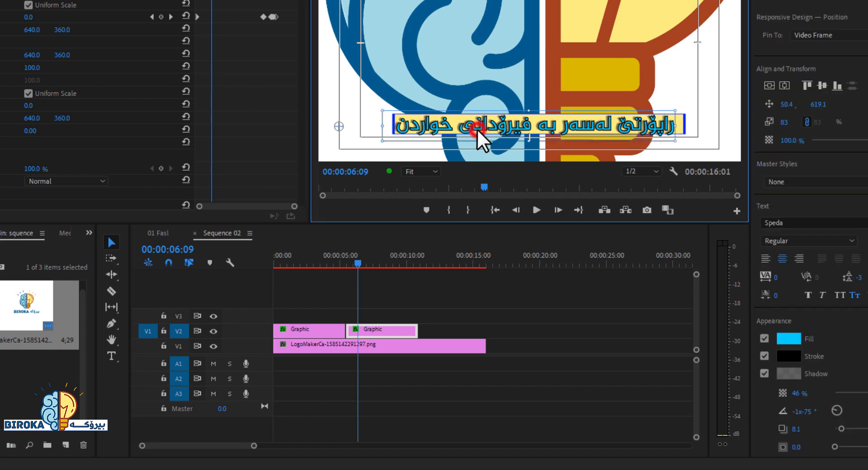
pyautogui.doubleClick(479, 137)
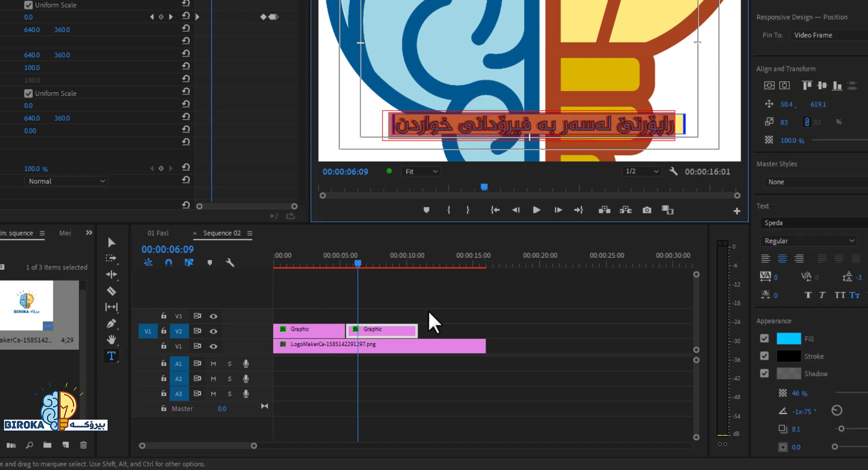
pyautogui.hotkey('ctrl', 's')
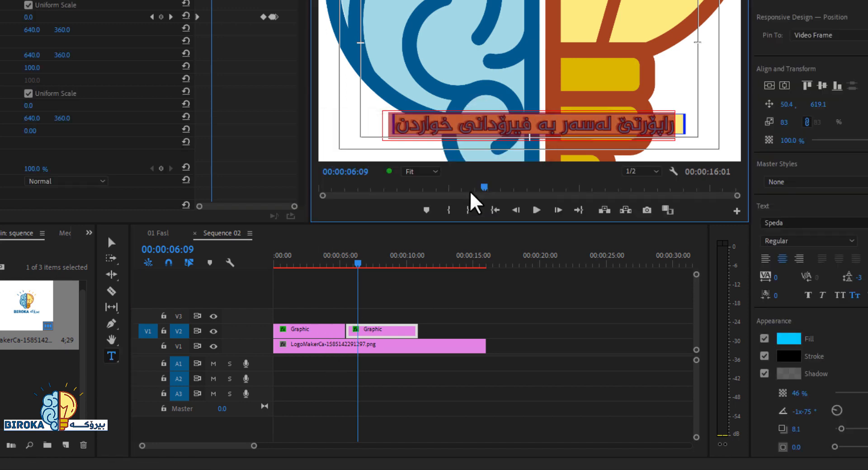
pyautogui.write('أ')
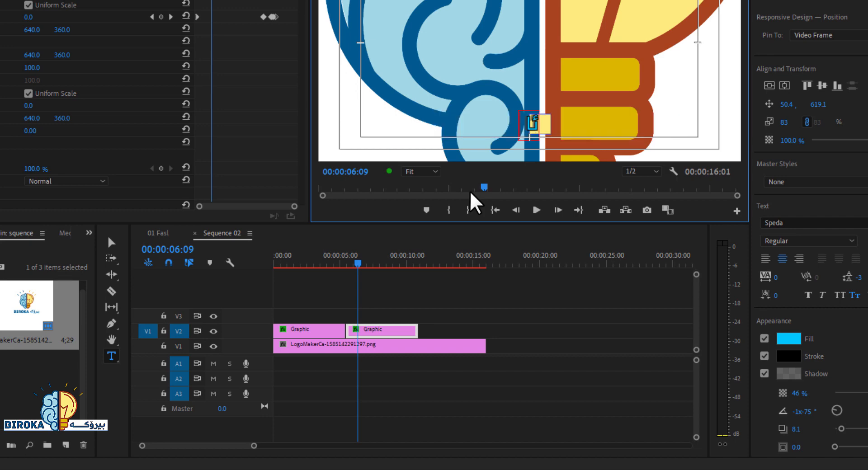
pyautogui.write('مادەکر')
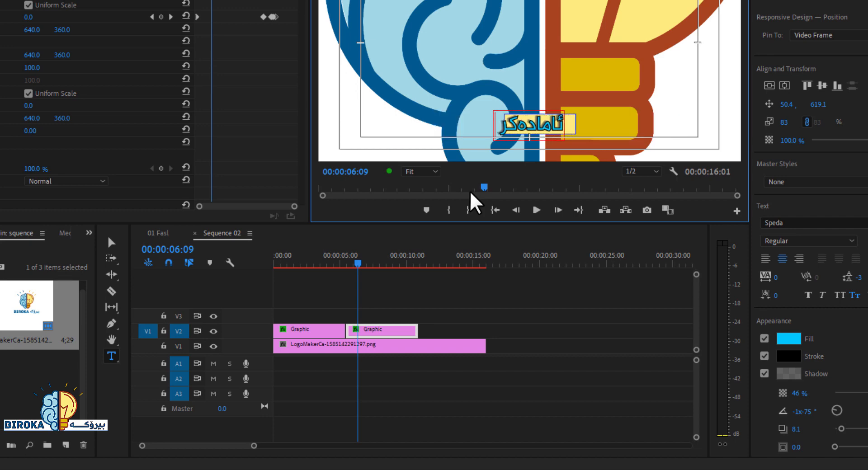
pyautogui.write('دنی فلا')
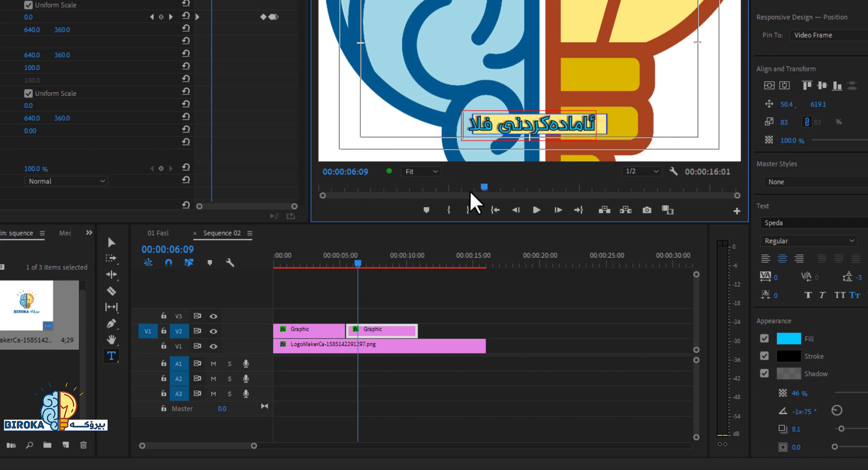
pyautogui.write('ن')
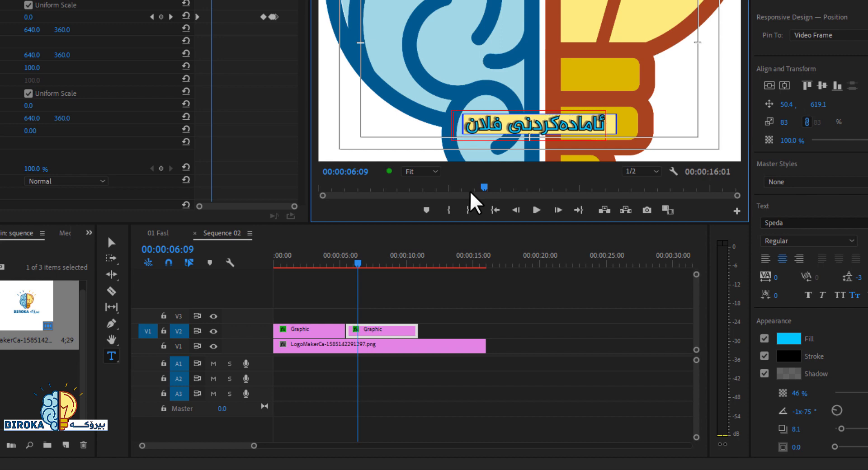
pyautogui.click(442, 328)
# Copy the second graphic to 00:00:11:00 on V2 and extend the logo image below to 00:00:17:14.
pyautogui.click(402, 331)
pyautogui.hotkey('ctrl', 'c')
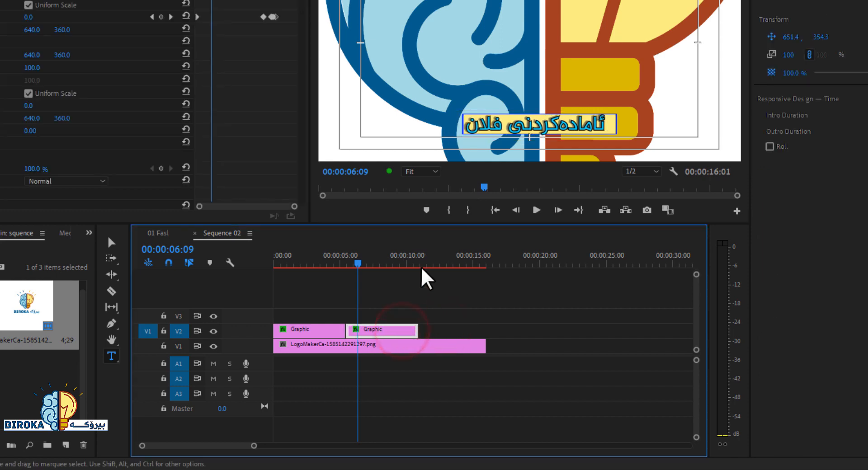
pyautogui.moveTo(415, 259); pyautogui.dragTo(422, 259)
pyautogui.hotkey('ctrl', 'v')
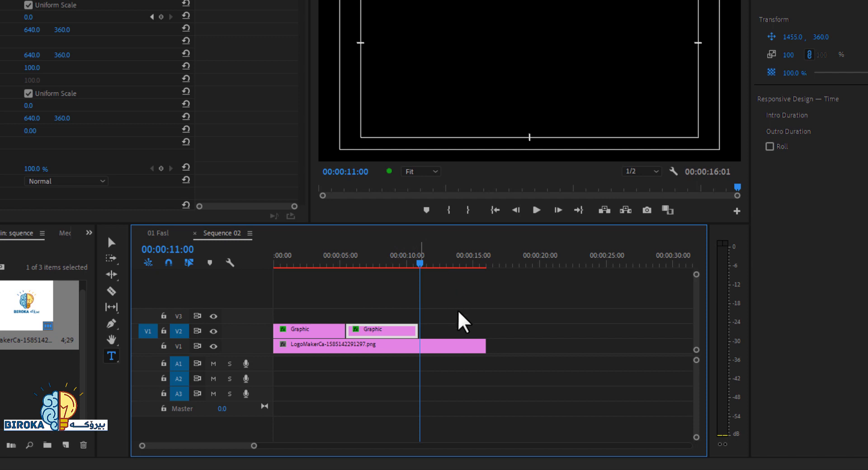
pyautogui.moveTo(484, 347); pyautogui.dragTo(506, 347)
# Replace the third graphic's title text with "جێبەجێ کردنی بە خۆم".
pyautogui.click(444, 262)
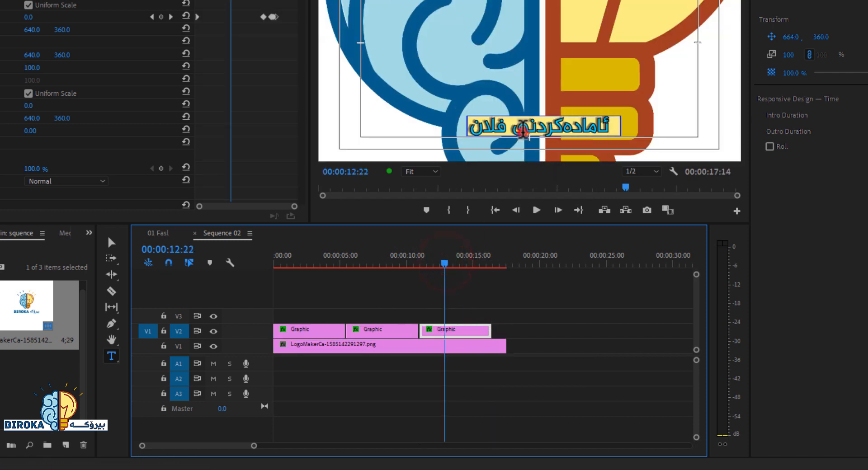
pyautogui.click(522, 128)
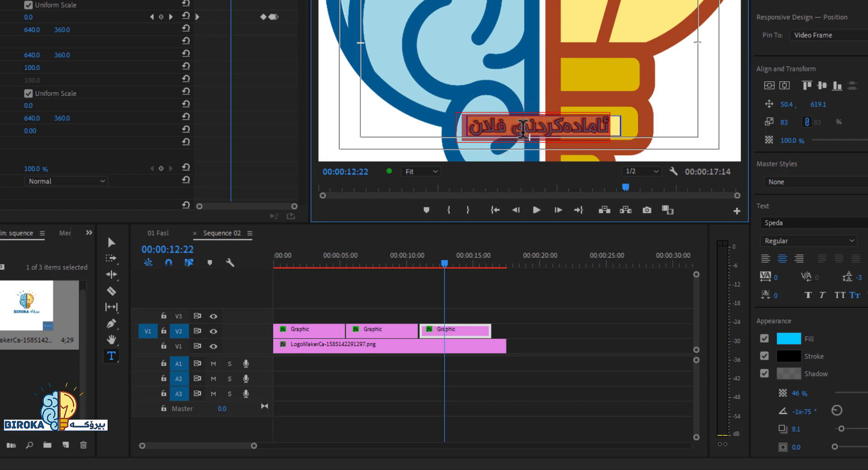
pyautogui.write('جێ')
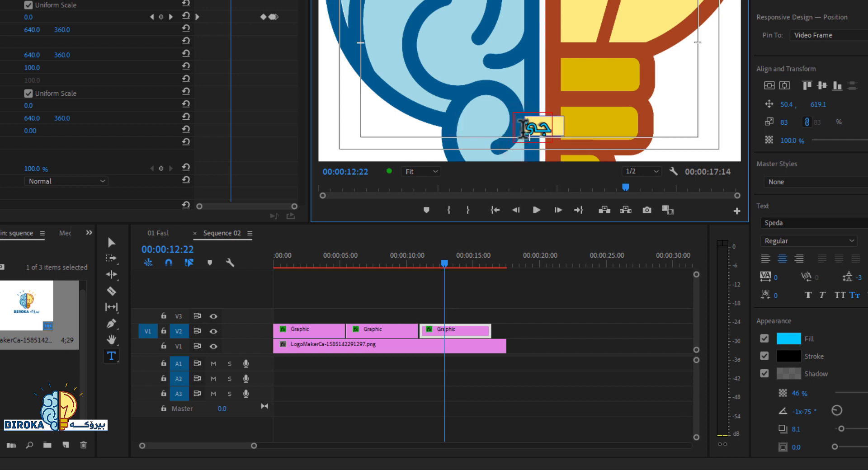
pyautogui.write('بەجێ ک')
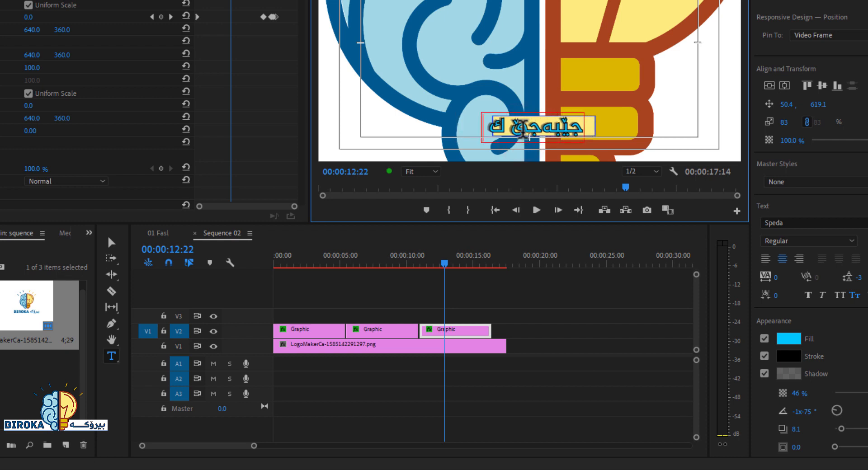
pyautogui.write('ردنی ب')
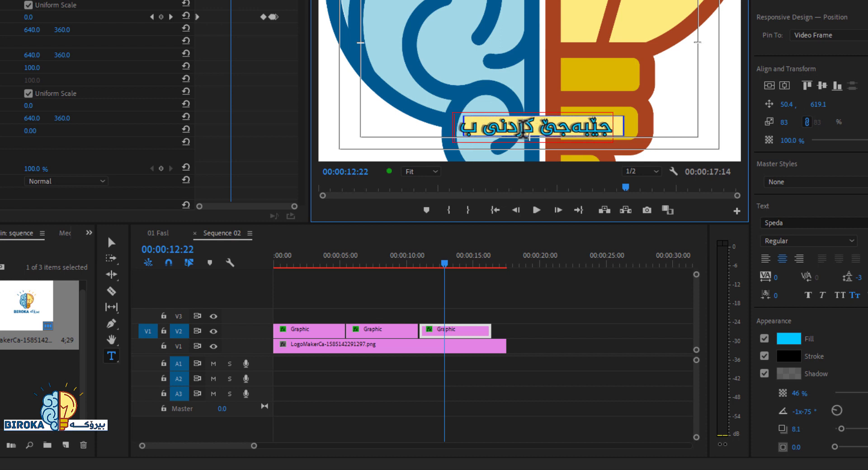
pyautogui.write('ە خۆم')
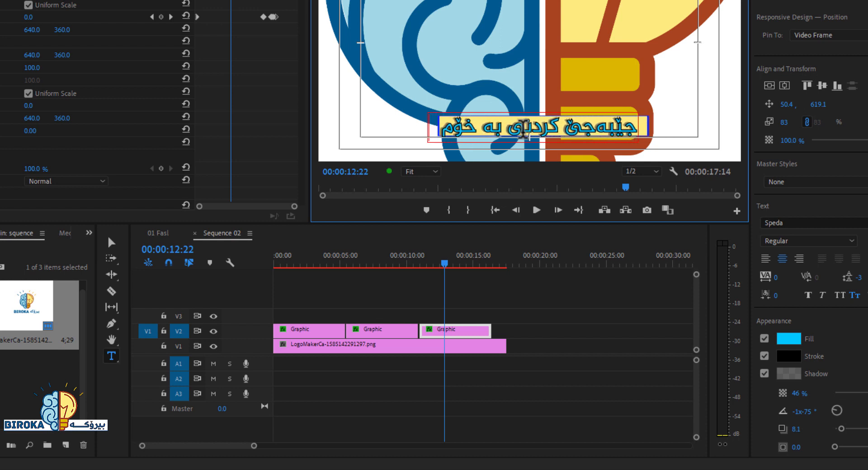
pyautogui.click(460, 304)
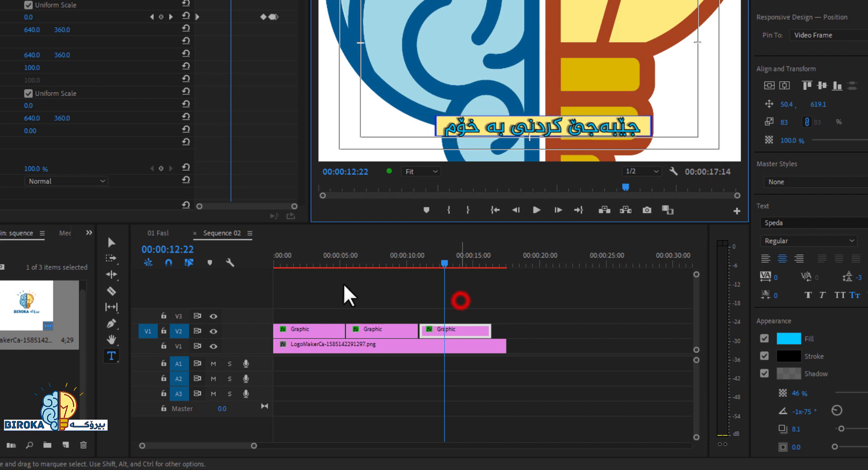
# Extend the logo image to 00:00:27:00 and play the three title graphics from 00:00:00:18.
pyautogui.moveTo(295, 257); pyautogui.dragTo(285, 265)
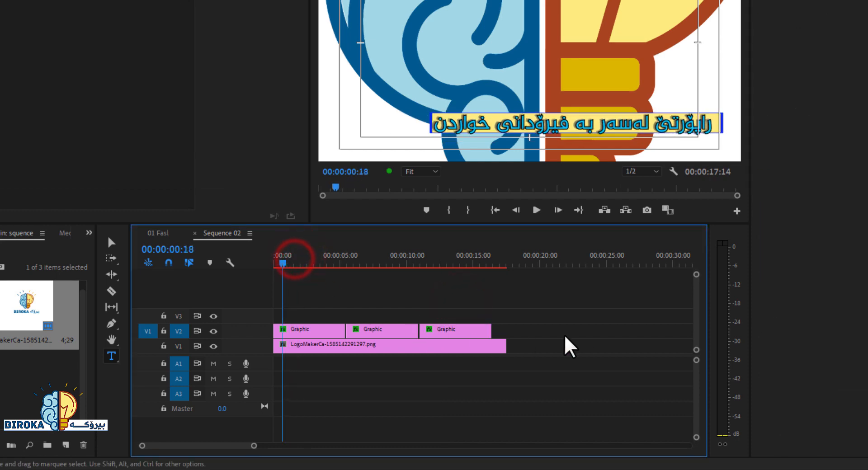
pyautogui.moveTo(253, 446); pyautogui.dragTo(285, 447)
pyautogui.moveTo(481, 346); pyautogui.dragTo(496, 346)
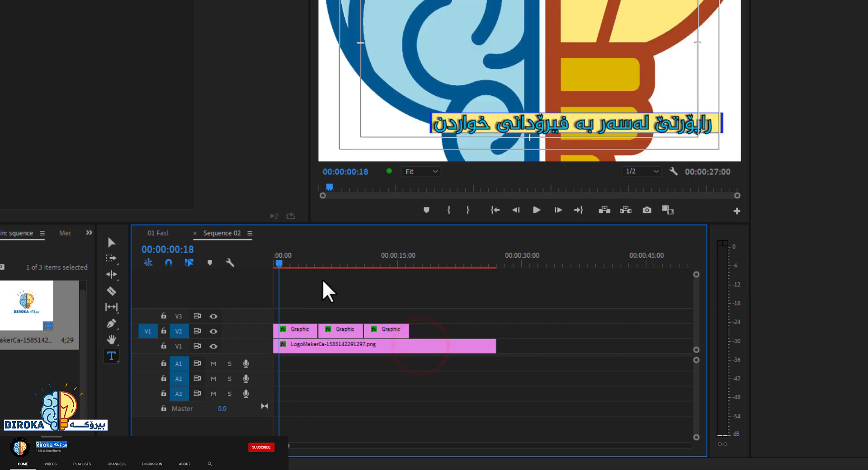
pyautogui.press('space')
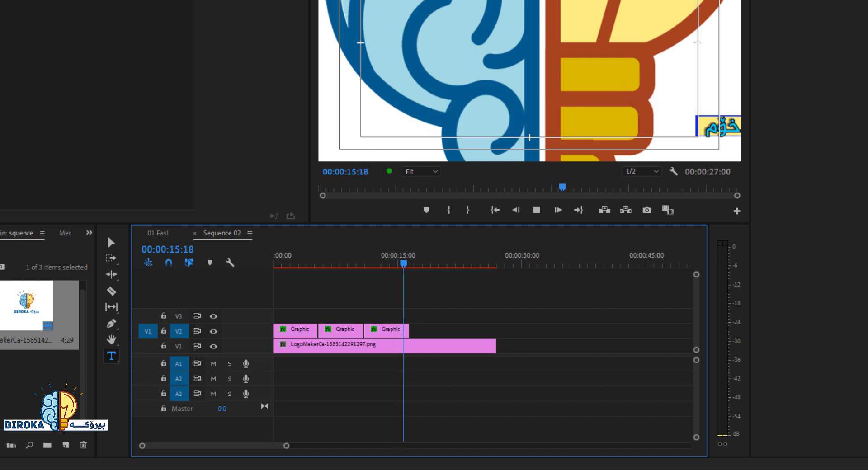
pyautogui.press('space')
# Browse the My Templates graphics library down to the Sports and Subscribe templates.
pyautogui.click(394, 330)
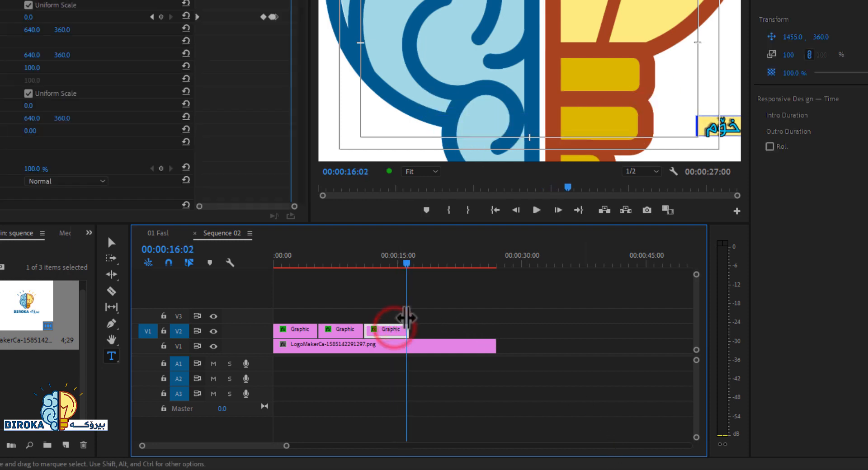
pyautogui.click(394, 267)
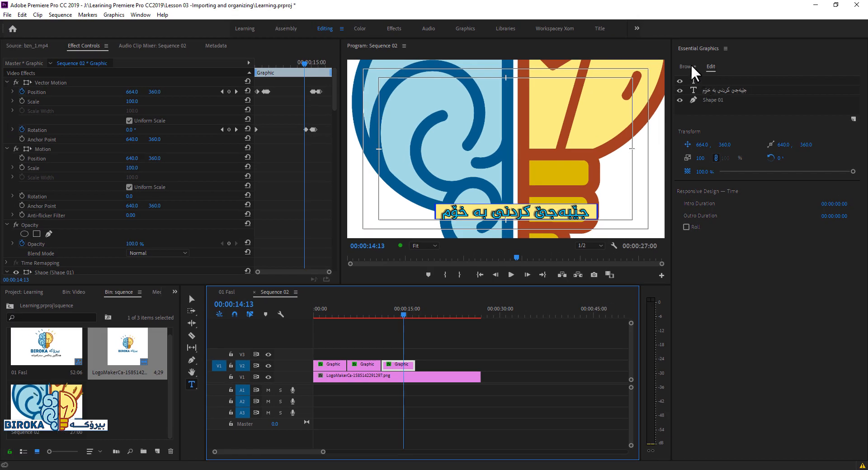
pyautogui.click(691, 65)
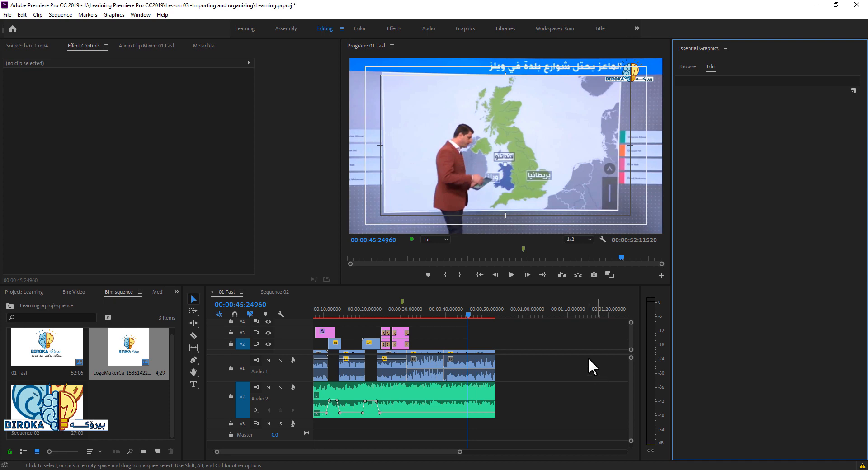
pyautogui.click(688, 67)
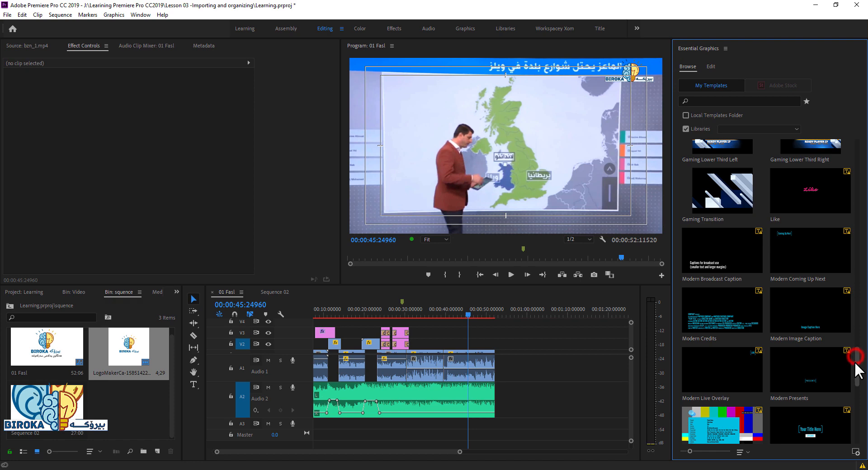
pyautogui.moveTo(856, 369); pyautogui.dragTo(855, 426)
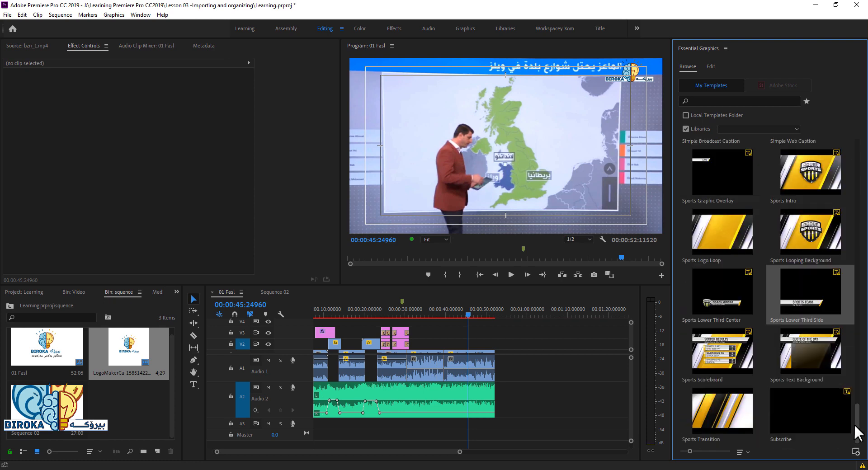
# Save the project and place the Sports Lower Third Side template on V2 near the end of the 01 Fasl sequence.
pyautogui.hotkey('ctrl', 's')
pyautogui.moveTo(801, 302); pyautogui.dragTo(460, 349)
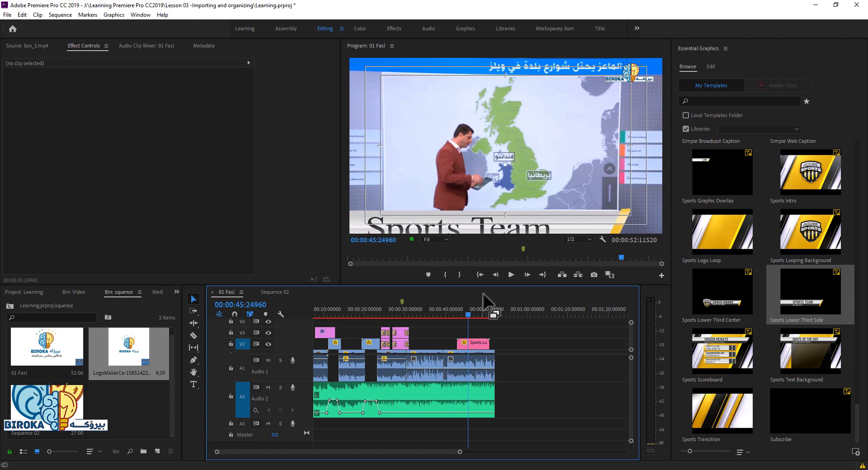
pyautogui.click(469, 342)
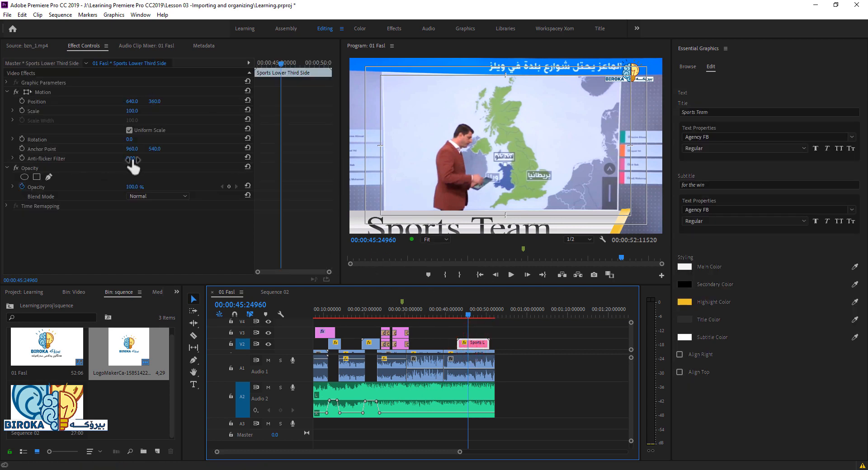
# Set the lower third's anchor point to 929, 644, its scale to 60 and its position to 647.4, 469.2.
pyautogui.moveTo(156, 154); pyautogui.dragTo(203, 154)
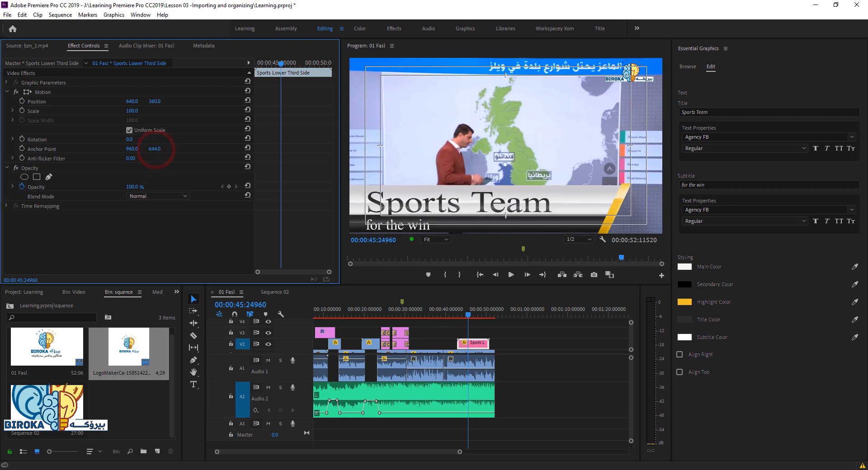
pyautogui.moveTo(129, 154); pyautogui.dragTo(138, 154)
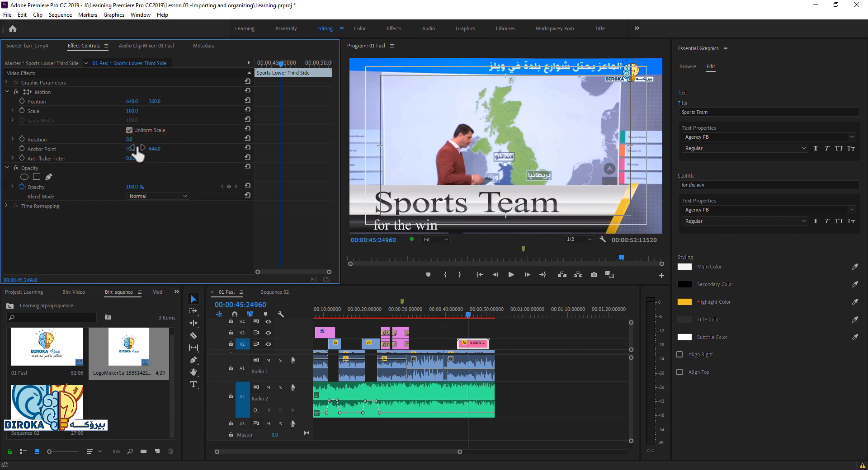
pyautogui.moveTo(135, 117); pyautogui.dragTo(127, 109)
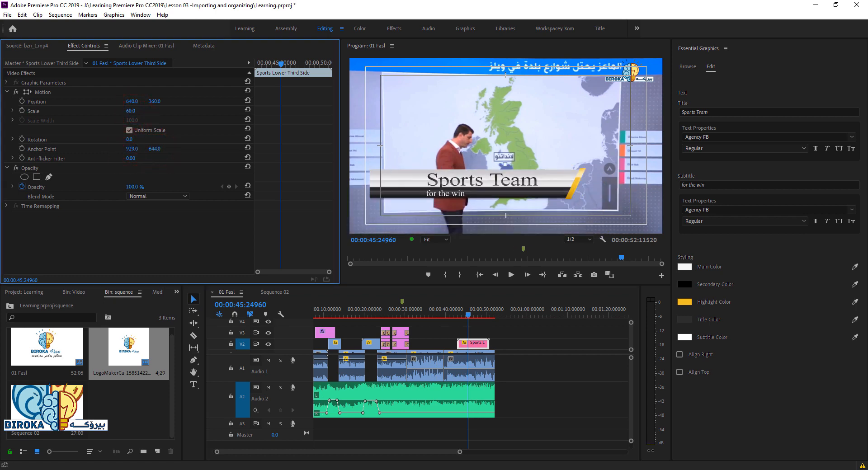
pyautogui.click(46, 92)
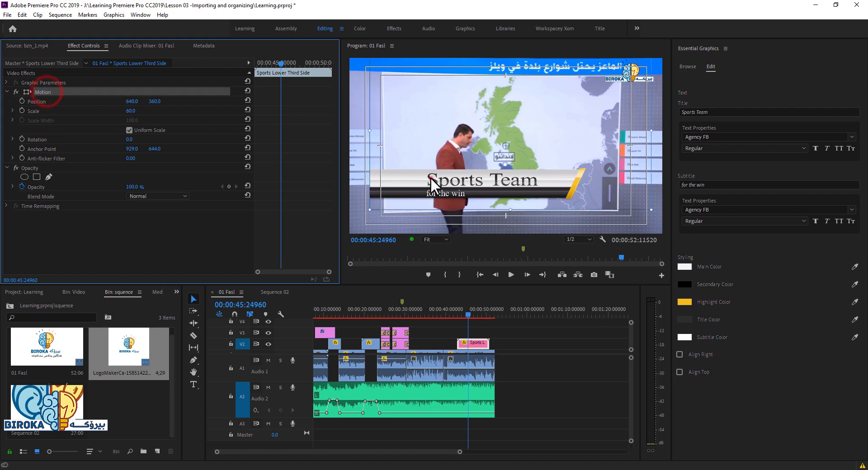
pyautogui.moveTo(430, 178); pyautogui.dragTo(433, 205)
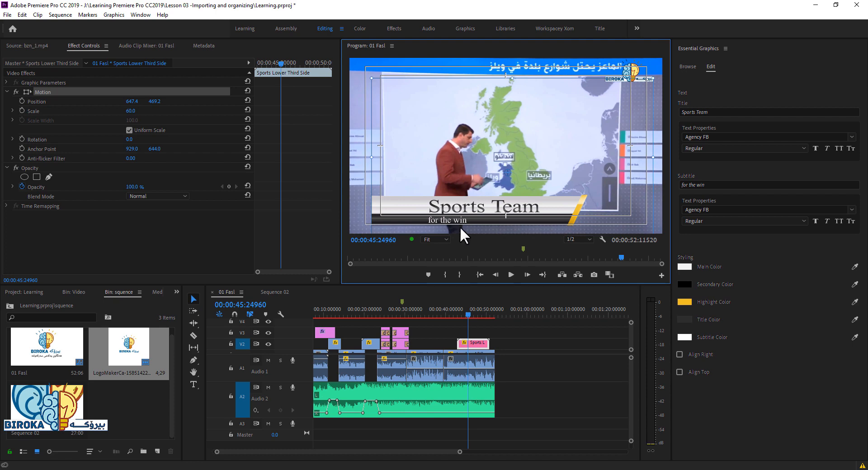
# Play the sports lower third from just before its start to preview its animation.
pyautogui.click(461, 314)
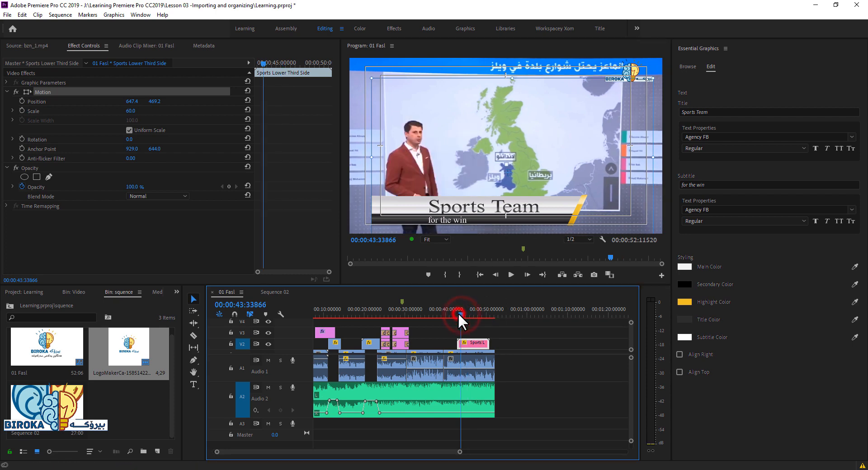
pyautogui.moveTo(458, 313); pyautogui.dragTo(453, 312)
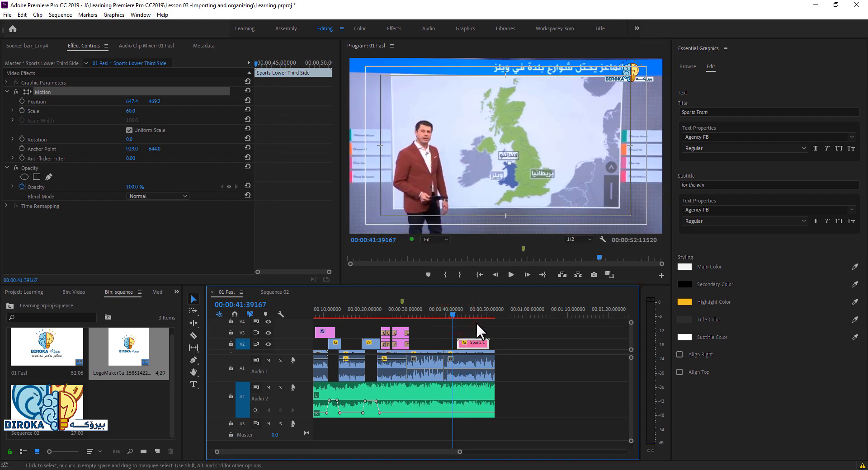
pyautogui.press('space')
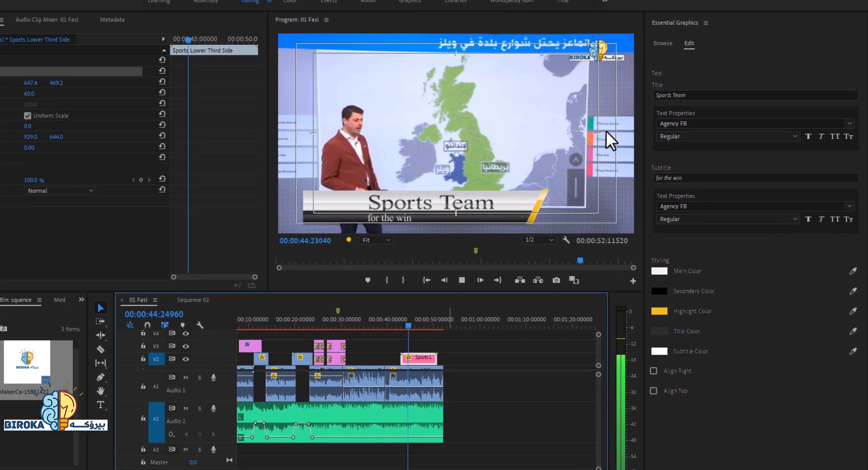
pyautogui.press('space')
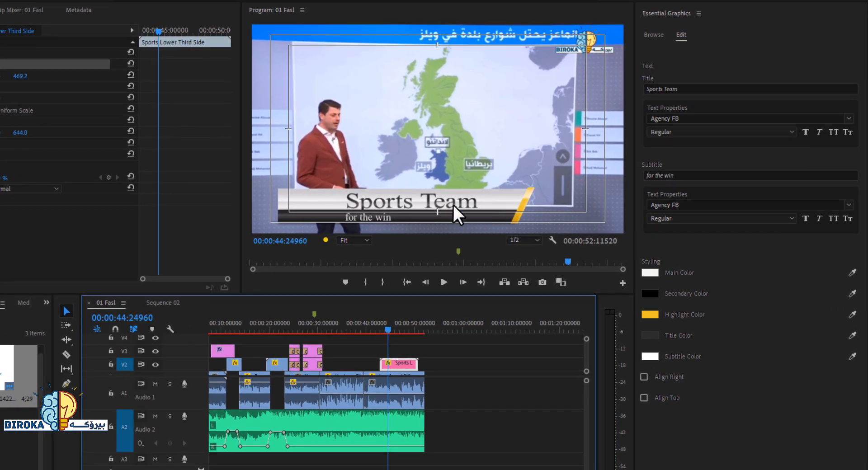
# Open the lower third's Sports Team title text for editing.
pyautogui.click(452, 204)
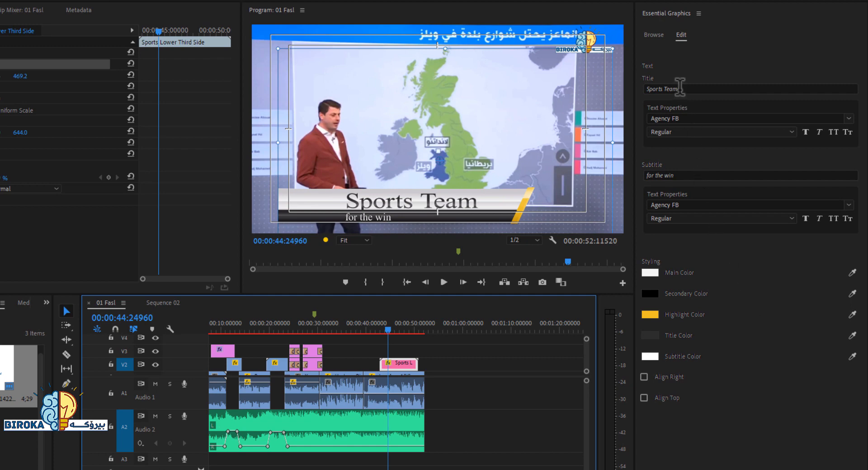
pyautogui.doubleClick(679, 88)
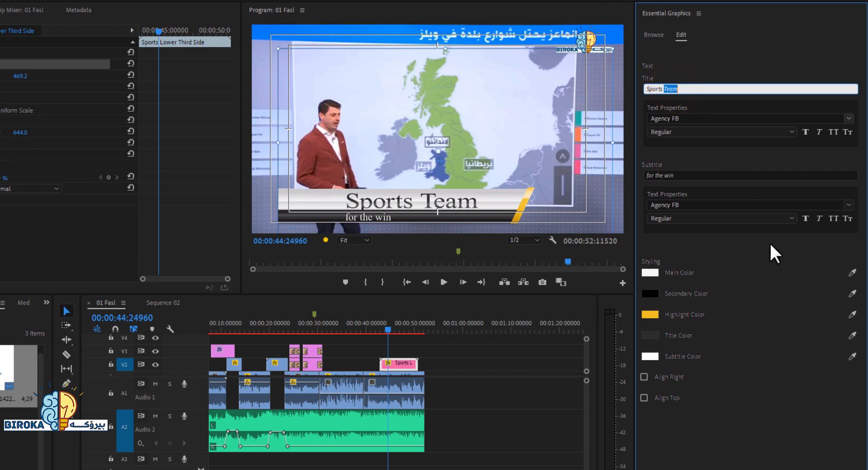
pyautogui.click(760, 420)
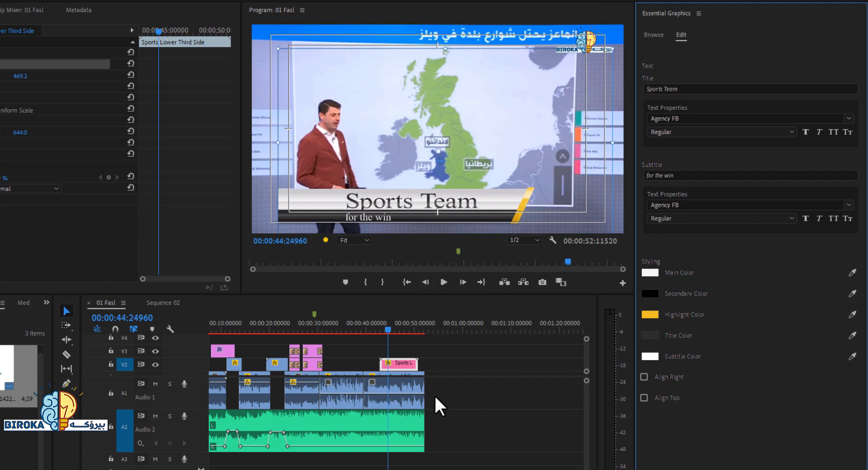
# Delete the sports lower third from V2 and save the project.
pyautogui.click(391, 364)
pyautogui.press('Delete')
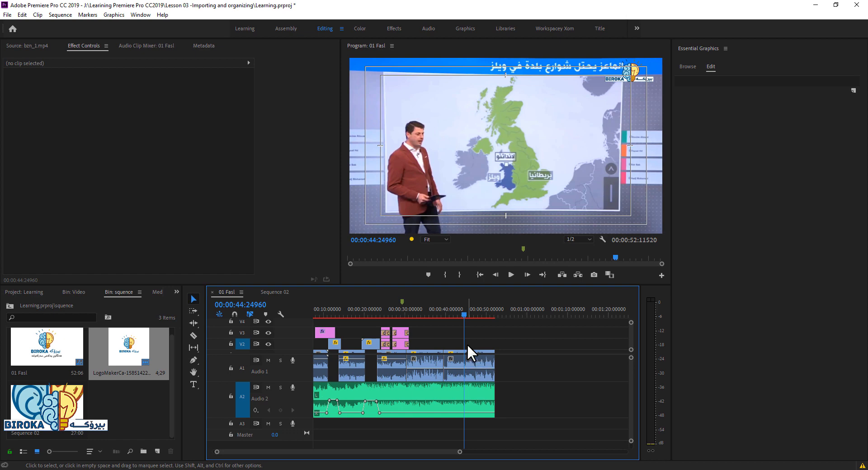
pyautogui.hotkey('ctrl', 's')
pyautogui.moveTo(631, 414)
pyautogui.mouseDown()
pyautogui.moveTo(632, 421)
pyautogui.moveTo(630, 398)
pyautogui.mouseUp()
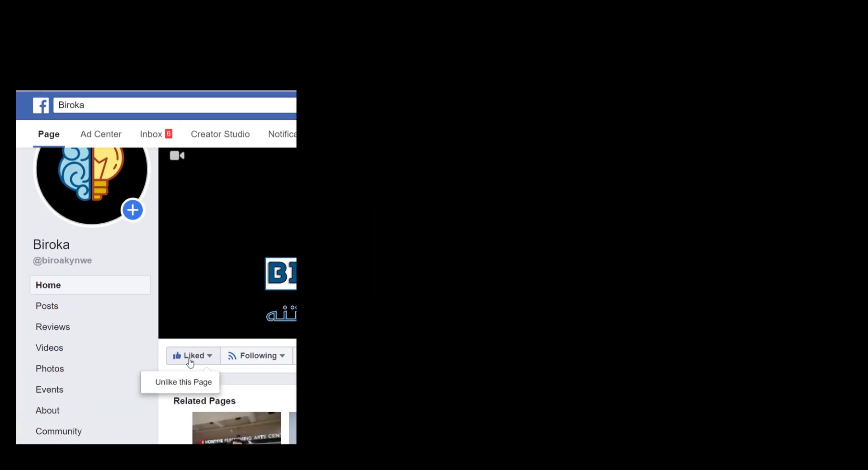
# Switch to the Biroka page on Facebook and browse its list of all videos.
pyautogui.click(285, 357)
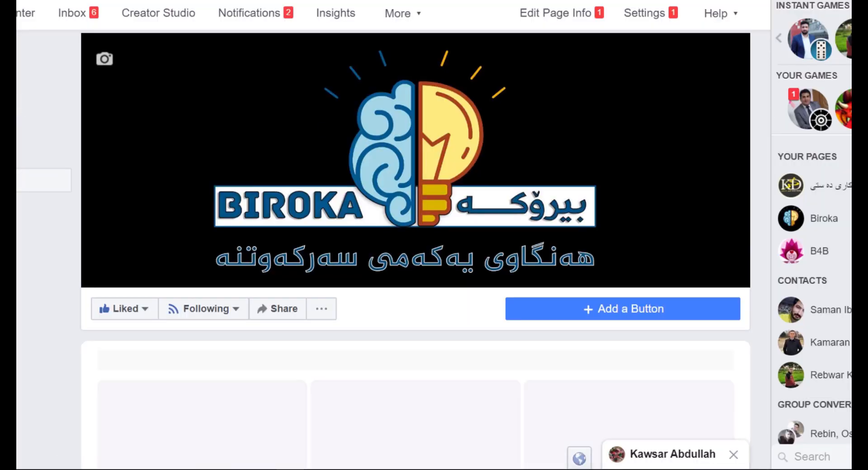
pyautogui.scroll(-5, 416, 226)
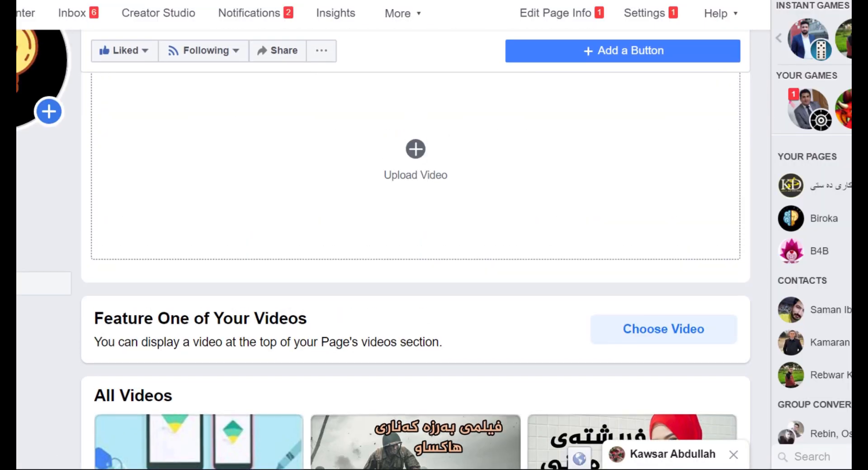
pyautogui.scroll(-5, 416, 271)
pyautogui.scroll(-1, 416, 272)
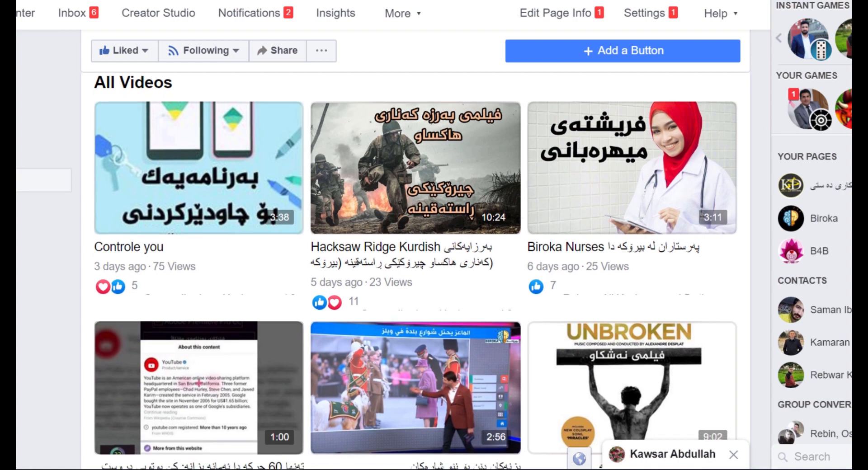
pyautogui.scroll(-1, 468, 328)
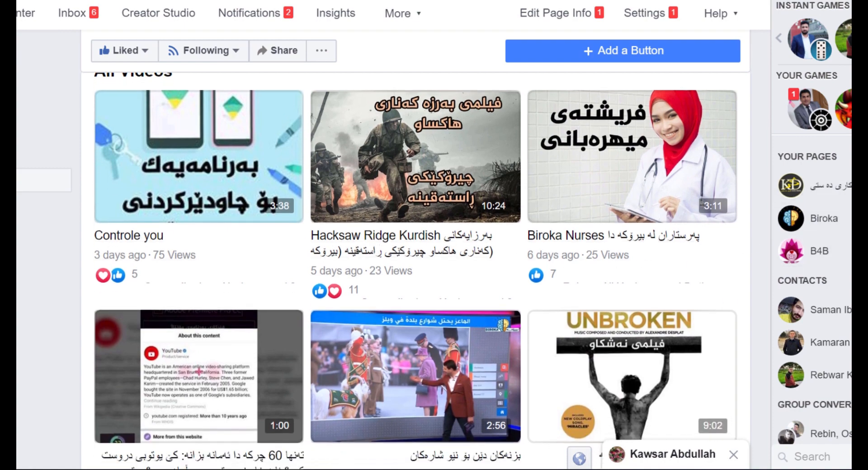
pyautogui.scroll(-5, 754, 278)
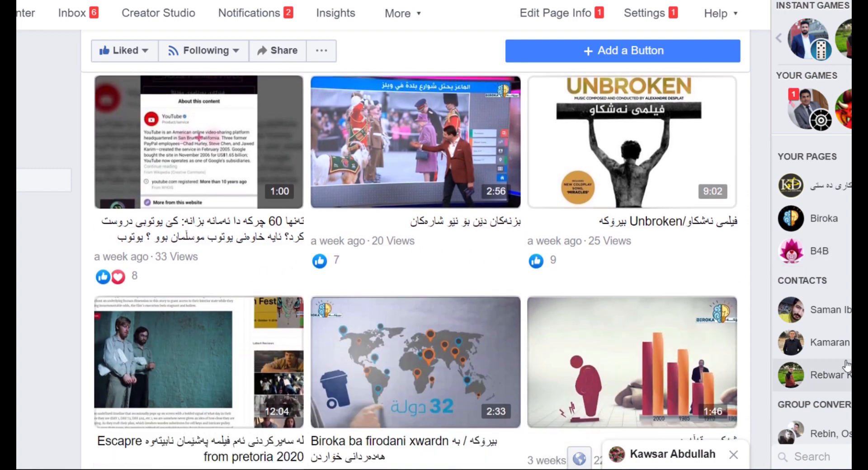
pyautogui.scroll(-3, 416, 271)
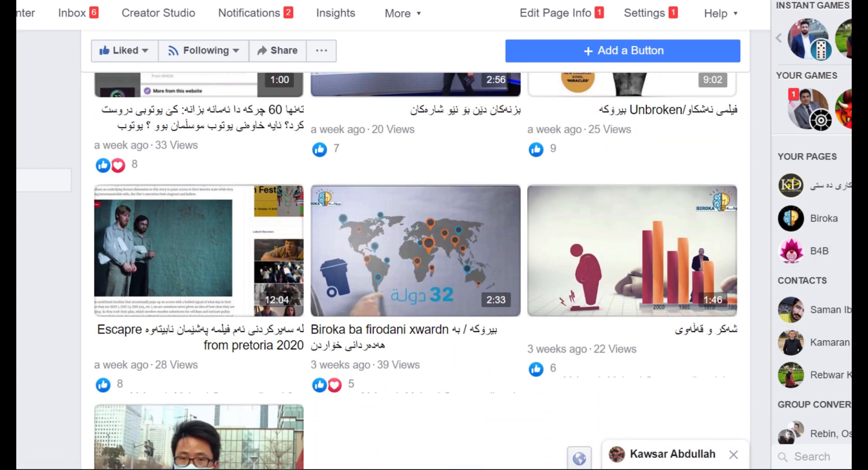
pyautogui.scroll(-4, 416, 271)
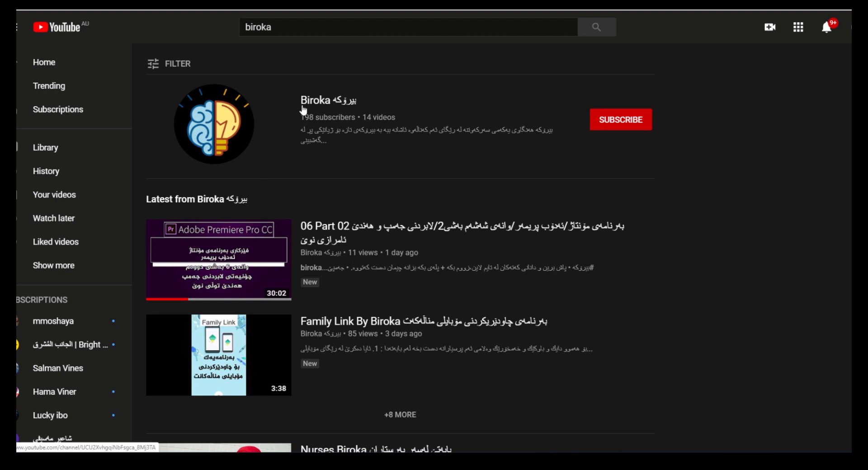
# Switch to YouTube, subscribe to the Biroka channel from the search results and turn on all its notifications.
pyautogui.click(608, 121)
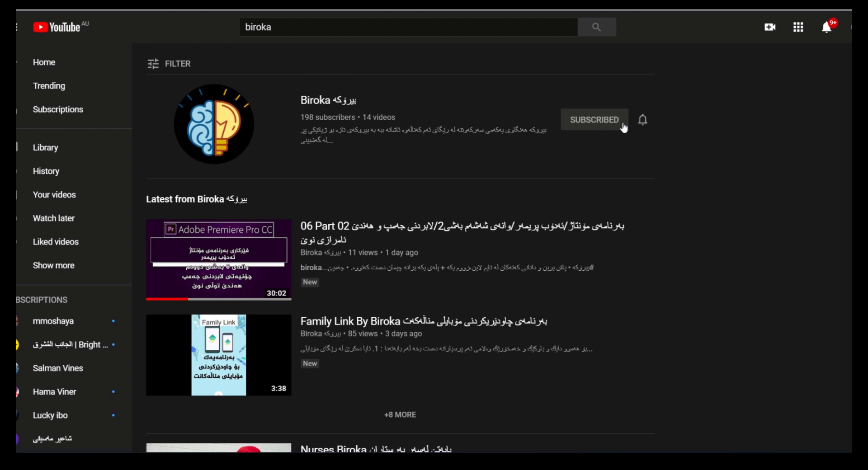
pyautogui.click(643, 122)
pyautogui.click(659, 148)
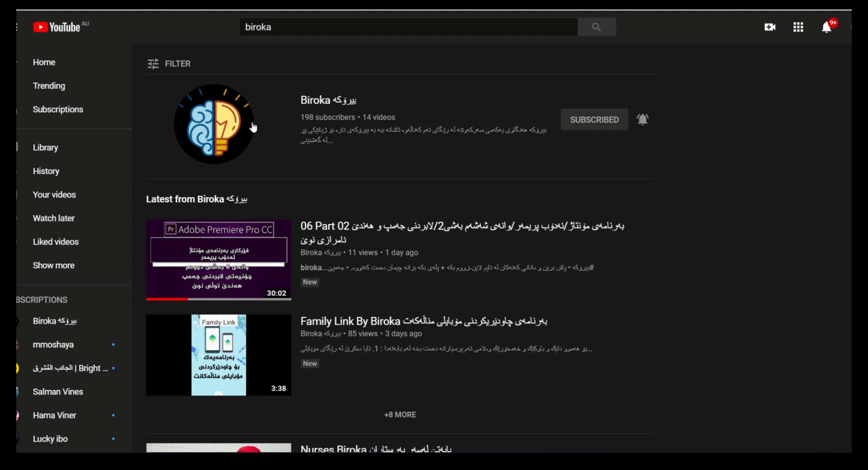
# Open the Biroka channel page, subscribe there and turn on all notifications.
pyautogui.click(322, 112)
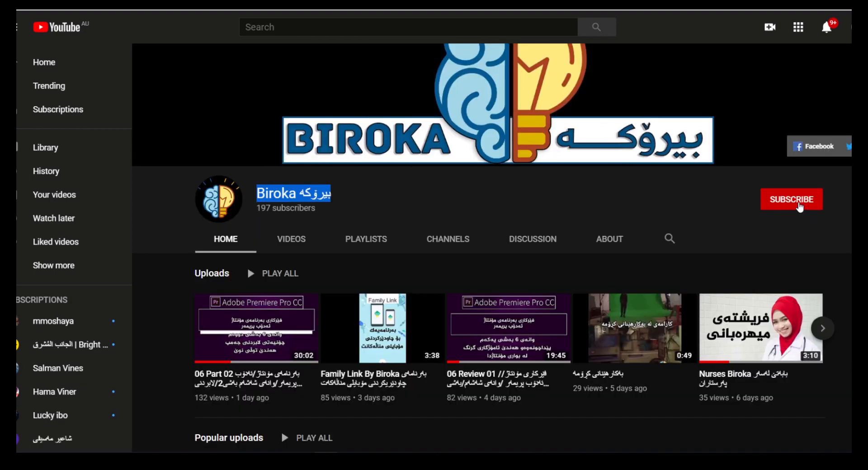
pyautogui.click(799, 206)
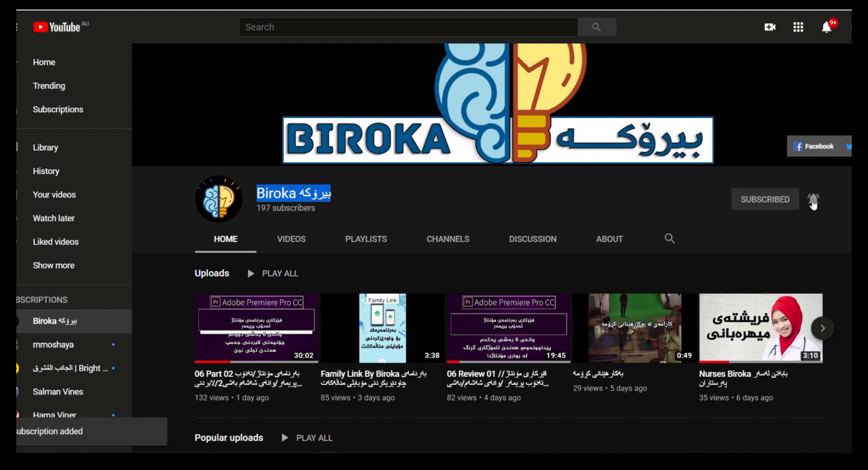
pyautogui.click(813, 201)
pyautogui.click(790, 230)
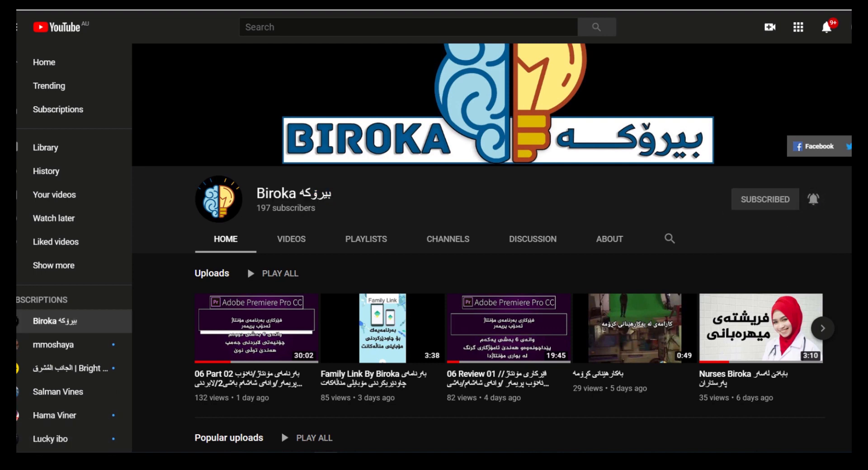
# Browse the Biroka channel's home page and its full list of uploaded videos.
pyautogui.scroll(-3, 491, 248)
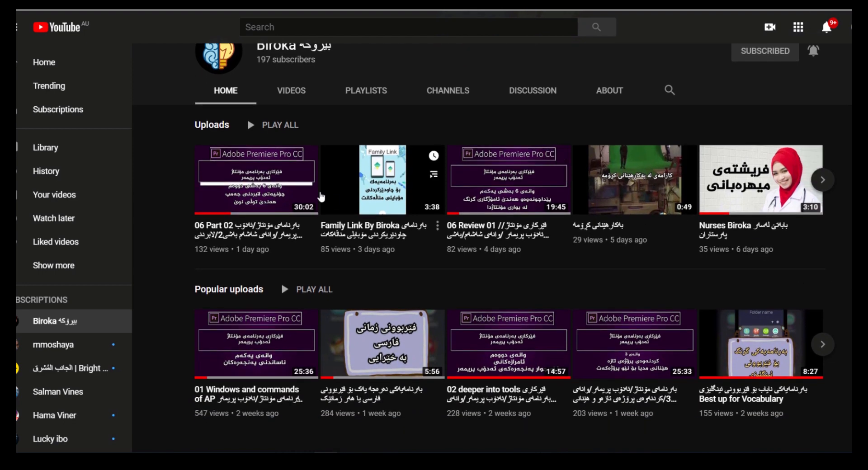
pyautogui.click(292, 96)
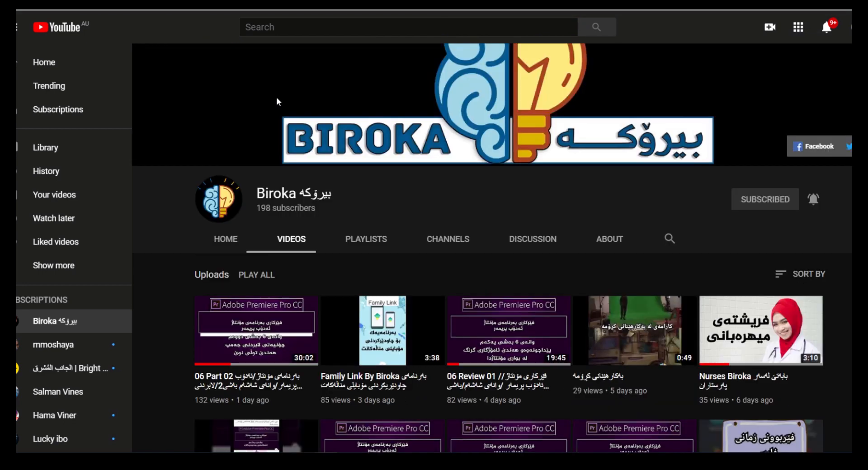
pyautogui.scroll(-5, 492, 248)
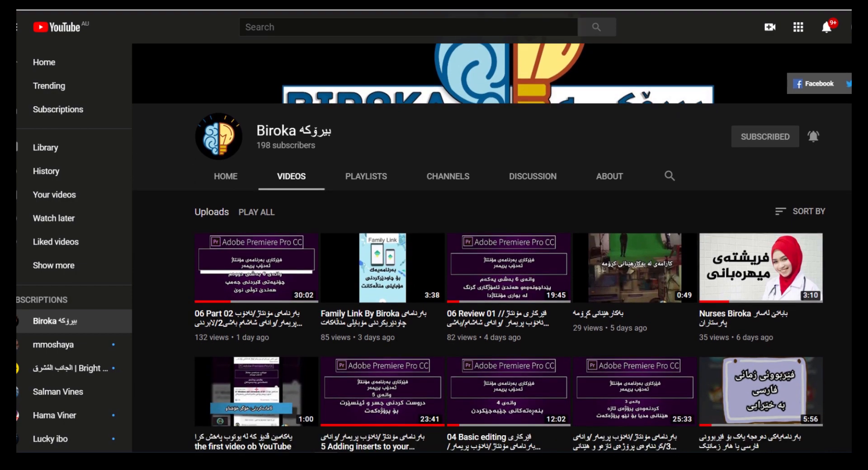